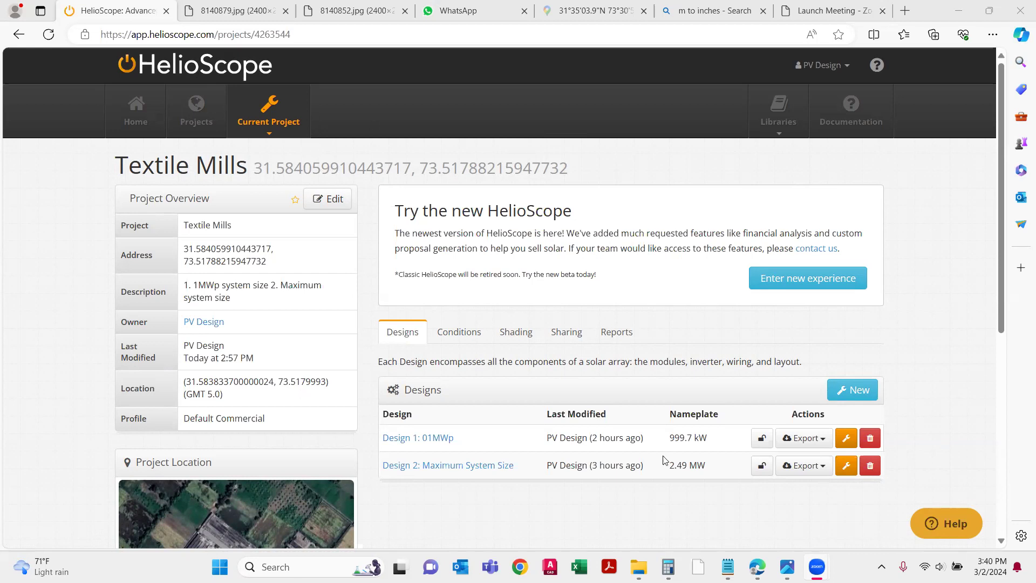
- Launch Google Earth Pro and copy the site's latitude and longitude from the Location Coordinates note in Notepad
{"action": "left_click", "coordinate": [728, 566]}
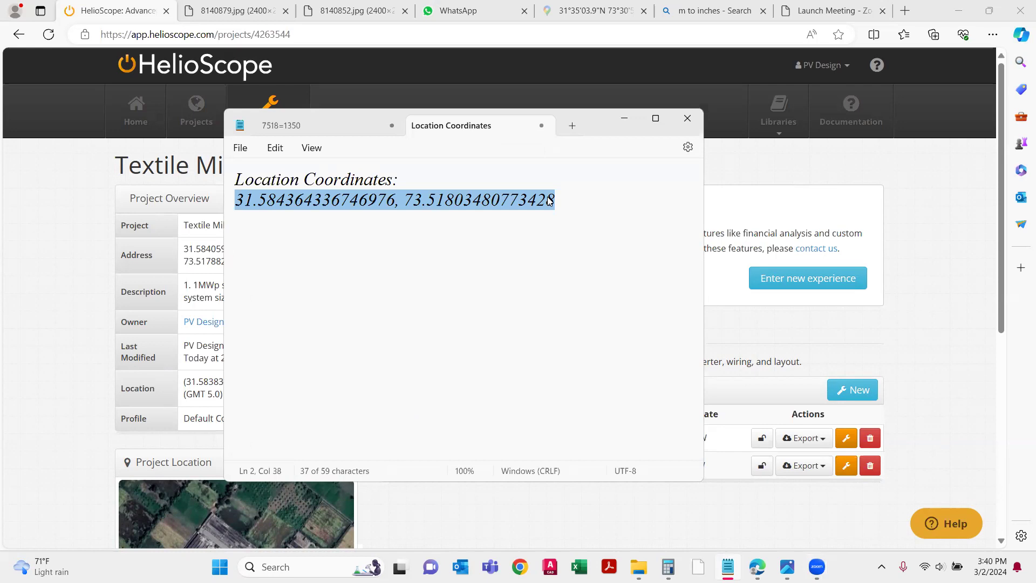
{"action": "left_click", "coordinate": [698, 567]}
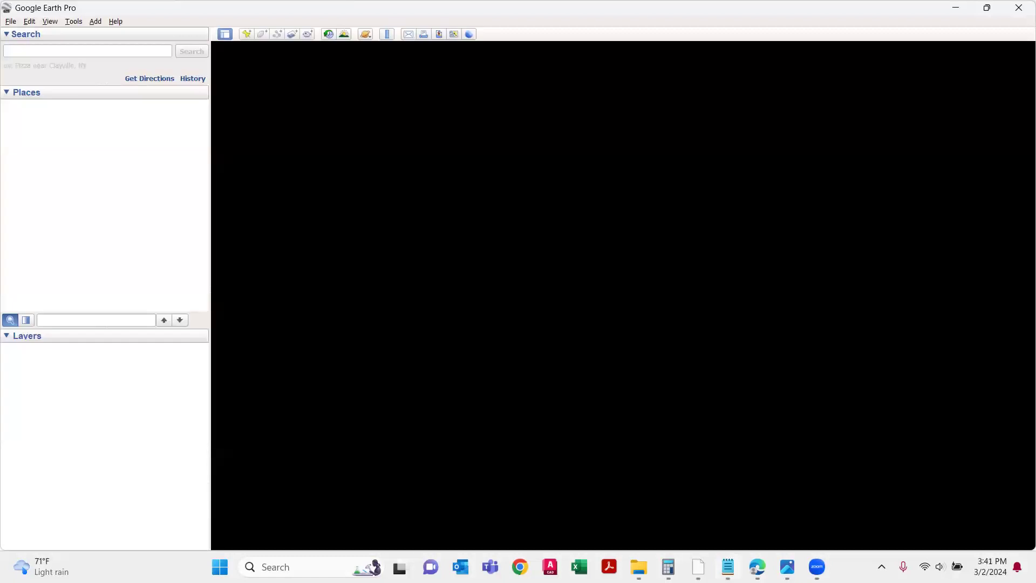
{"action": "left_click", "coordinate": [728, 566]}
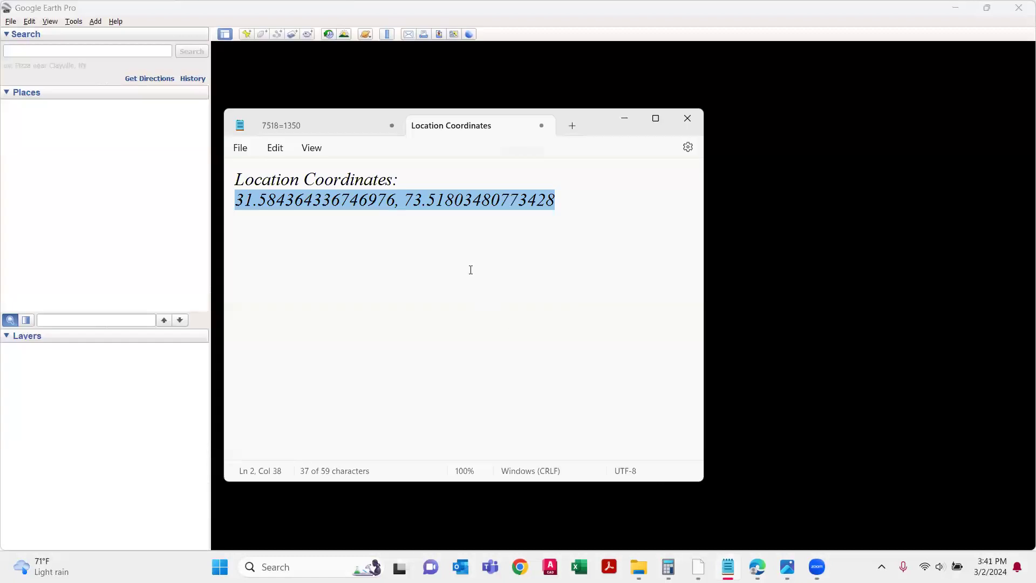
{"action": "left_click_drag", "start_coordinate": [584, 201], "coordinate": [225, 202]}
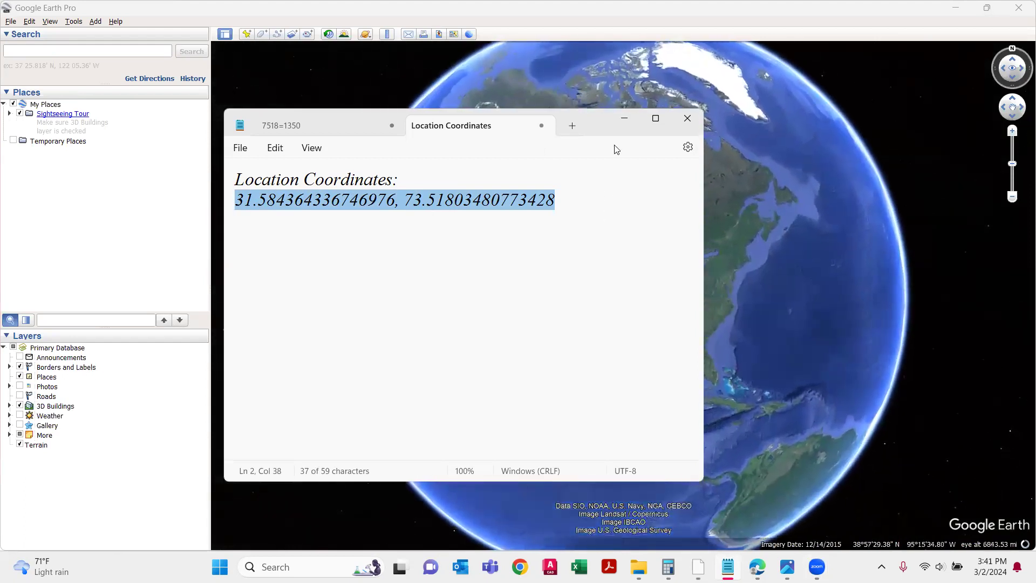
{"action": "left_click", "coordinate": [627, 121]}
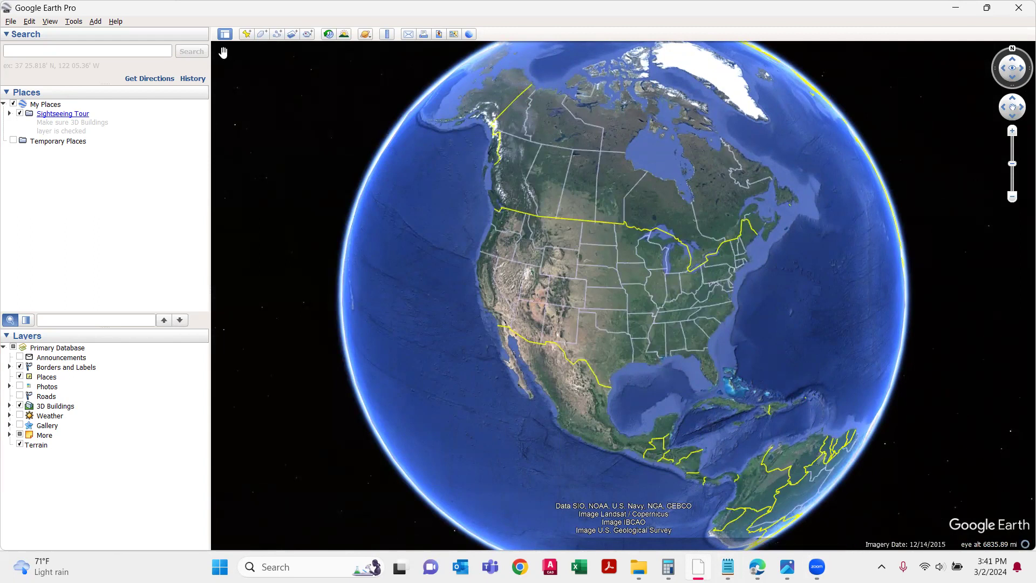
- Search Google Earth Pro for the site at 31.584364336746976, 73.51803480773428
{"action": "left_click", "coordinate": [133, 54]}
{"action": "type", "text": "31.584364336746976, 73.51803480773478"}
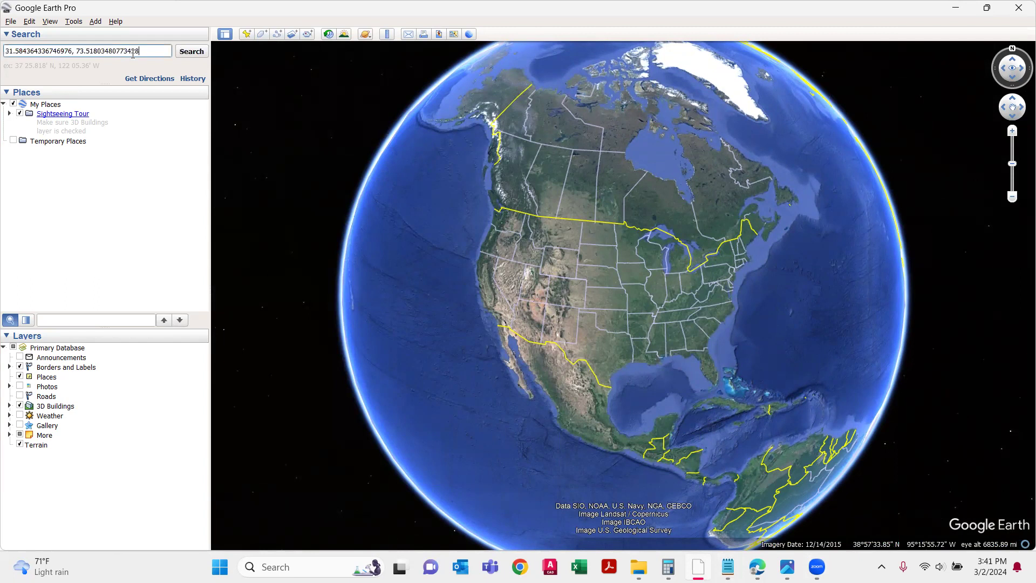
{"action": "key", "text": "Return"}
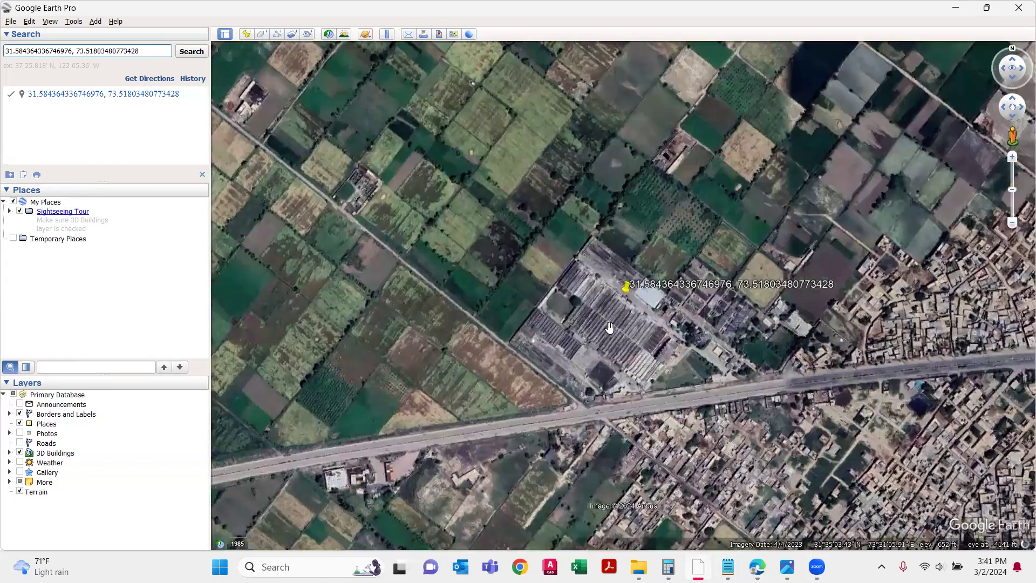
- Examine the textile mill around the placemark, including the long shed roofs beside the internal road
{"action": "scroll", "coordinate": [610, 327], "scroll_direction": "up", "scroll_amount": 2}
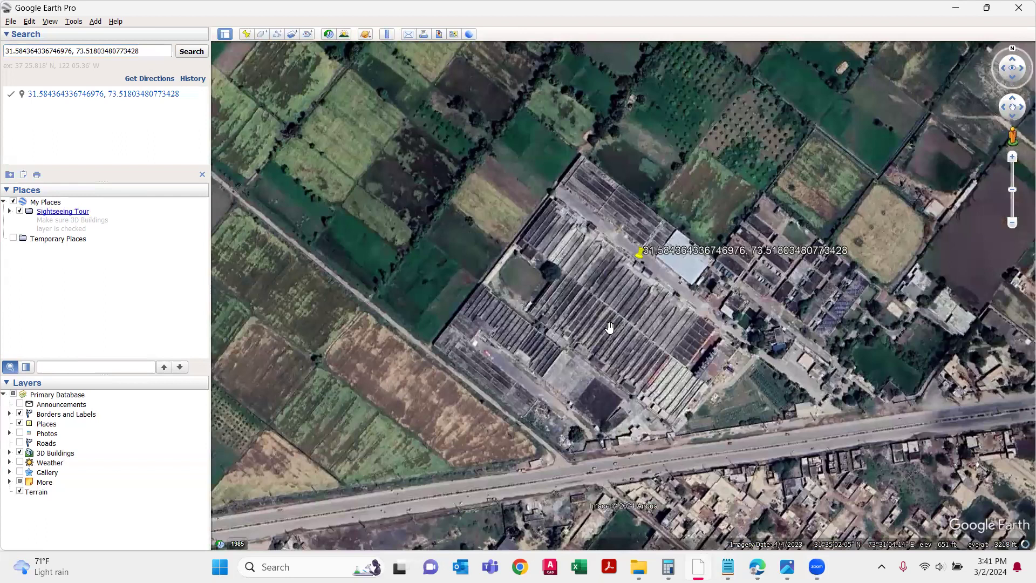
{"action": "scroll", "coordinate": [610, 328], "scroll_direction": "up", "scroll_amount": 3}
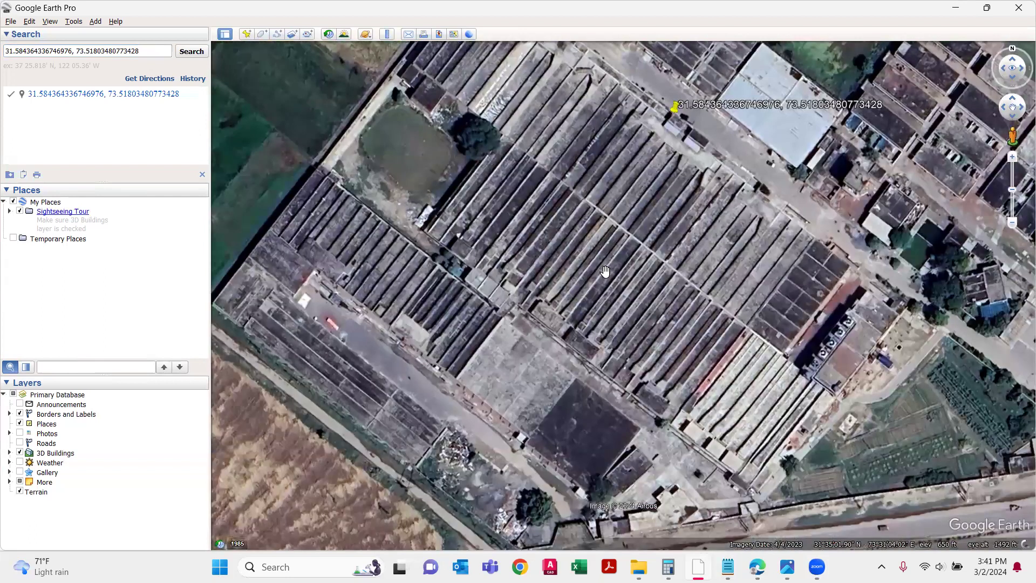
{"action": "scroll", "coordinate": [605, 271], "scroll_direction": "down", "scroll_amount": 1}
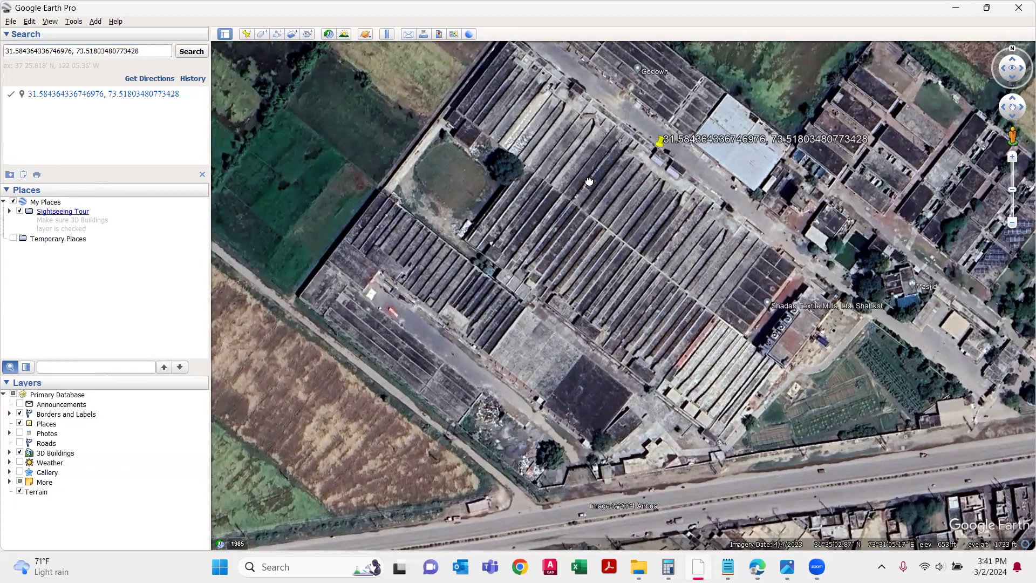
{"action": "left_click_drag", "start_coordinate": [589, 182], "coordinate": [588, 211]}
{"action": "left_click_drag", "start_coordinate": [670, 169], "coordinate": [621, 201]}
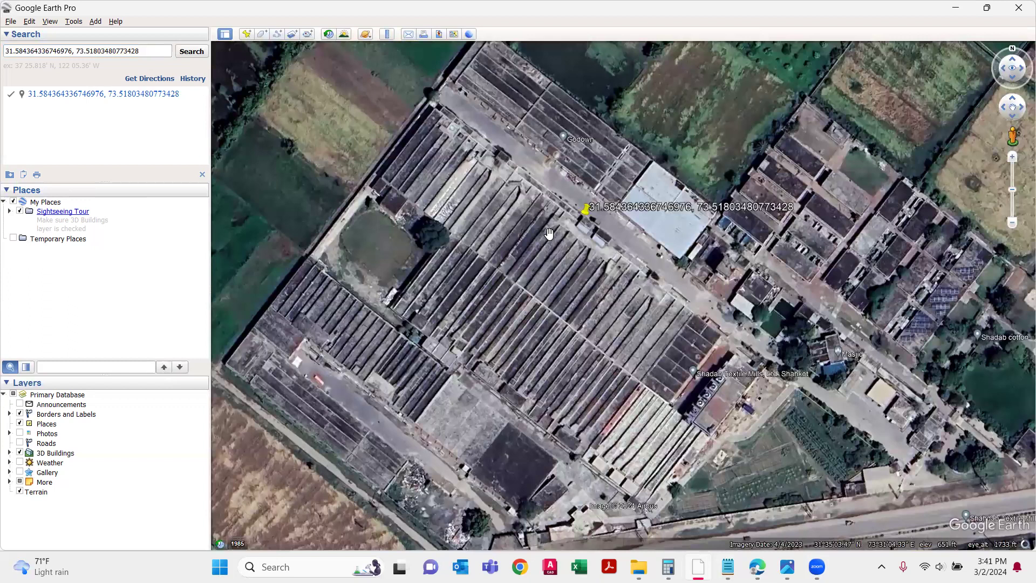
{"action": "scroll", "coordinate": [548, 224], "scroll_direction": "up", "scroll_amount": 2}
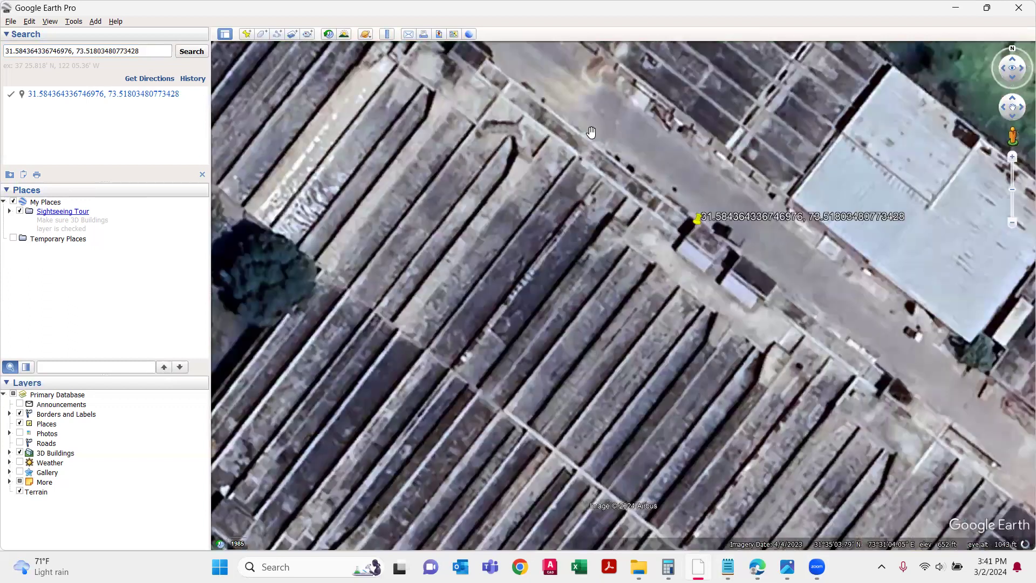
{"action": "scroll", "coordinate": [592, 132], "scroll_direction": "up", "scroll_amount": 1}
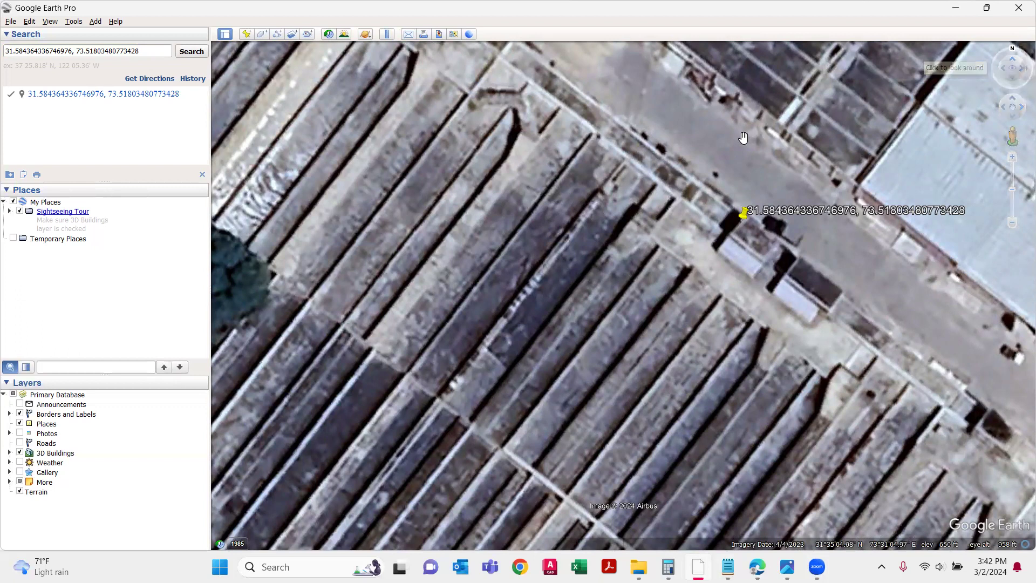
- Examine the layout of the whole mill complex and its southeastern roofs near the power plant and main road
{"action": "scroll", "coordinate": [744, 138], "scroll_direction": "down", "scroll_amount": 1}
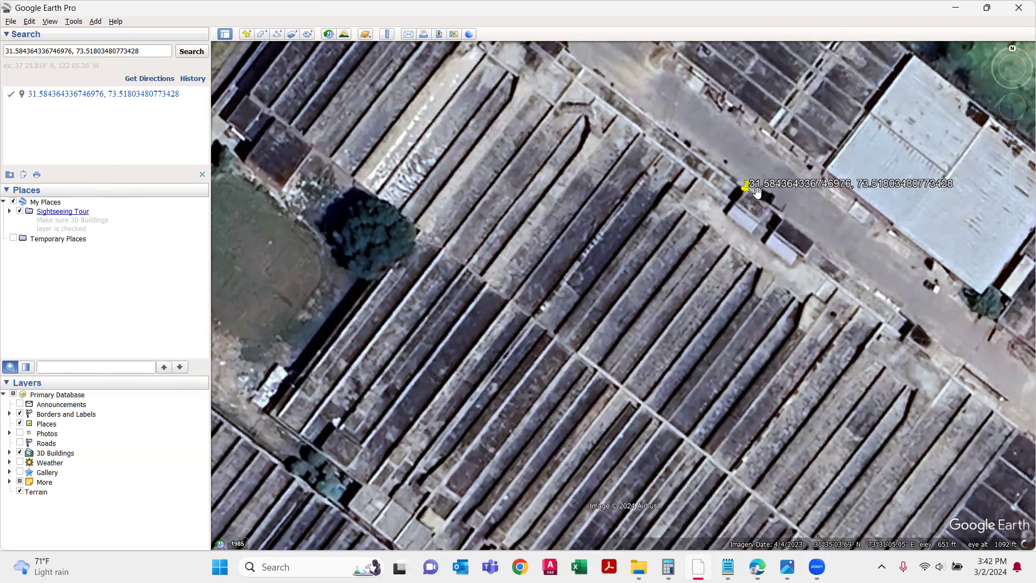
{"action": "scroll", "coordinate": [757, 193], "scroll_direction": "down", "scroll_amount": 1}
{"action": "scroll", "coordinate": [758, 192], "scroll_direction": "down", "scroll_amount": 1}
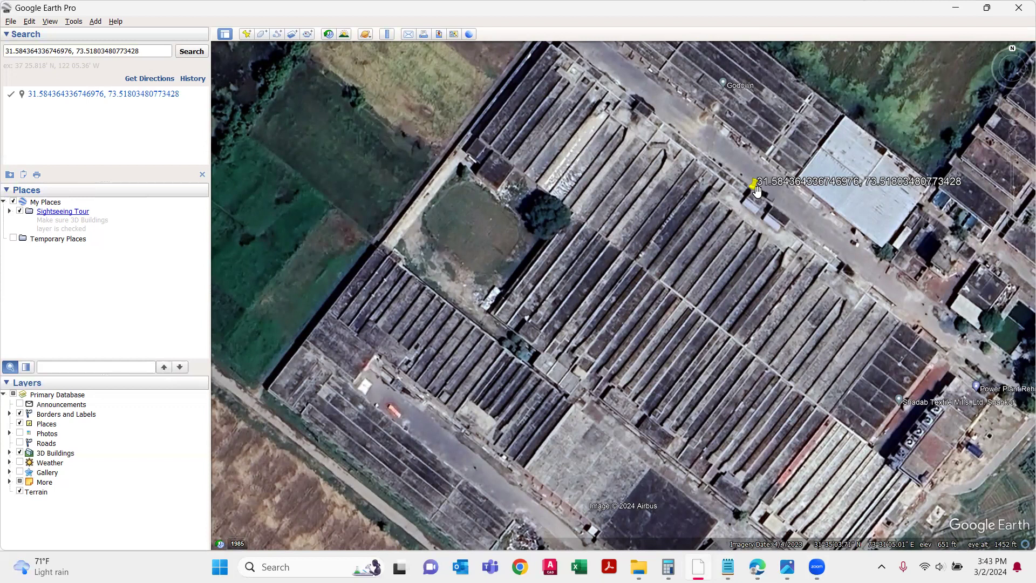
{"action": "scroll", "coordinate": [623, 180], "scroll_direction": "down", "scroll_amount": 1}
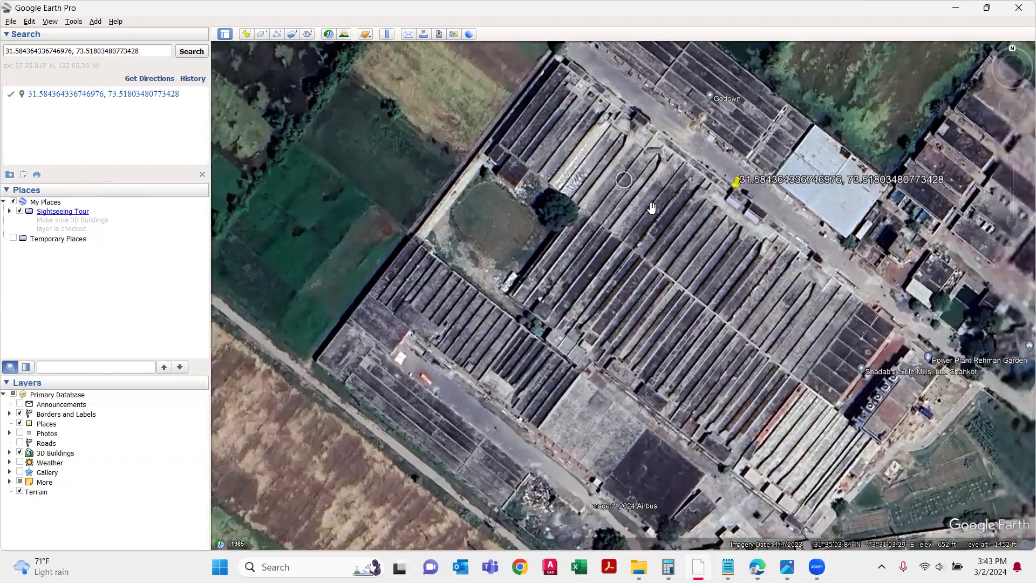
{"action": "scroll", "coordinate": [766, 291], "scroll_direction": "down", "scroll_amount": 1}
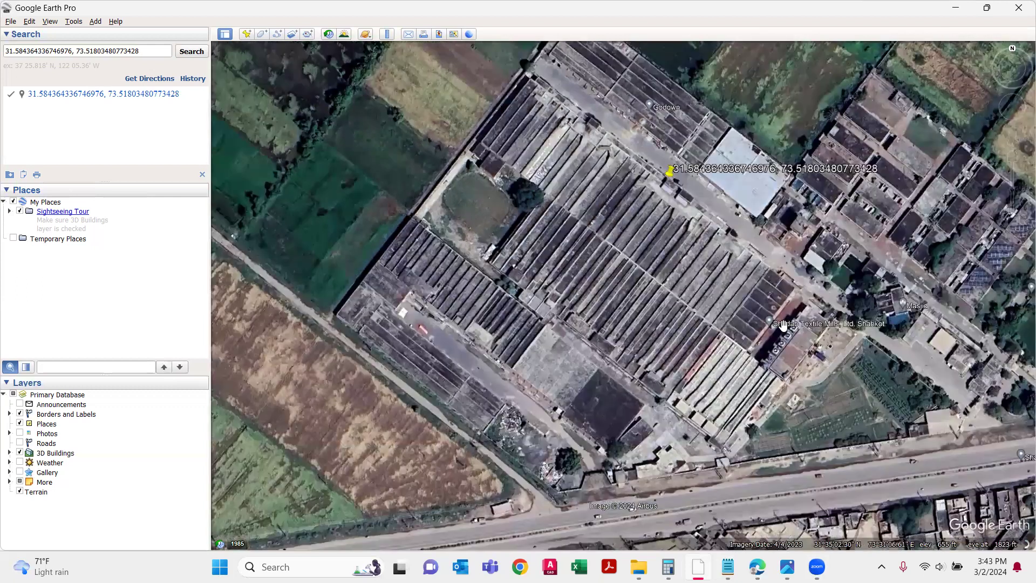
{"action": "scroll", "coordinate": [781, 308], "scroll_direction": "up", "scroll_amount": 2}
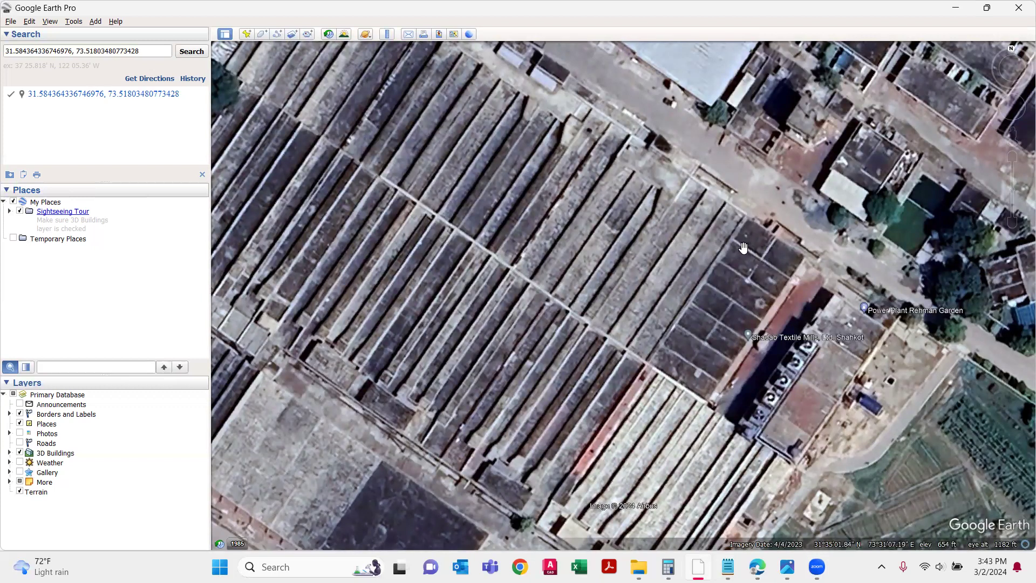
{"action": "left_click_drag", "start_coordinate": [711, 265], "coordinate": [704, 169]}
{"action": "left_click_drag", "start_coordinate": [658, 338], "coordinate": [688, 297]}
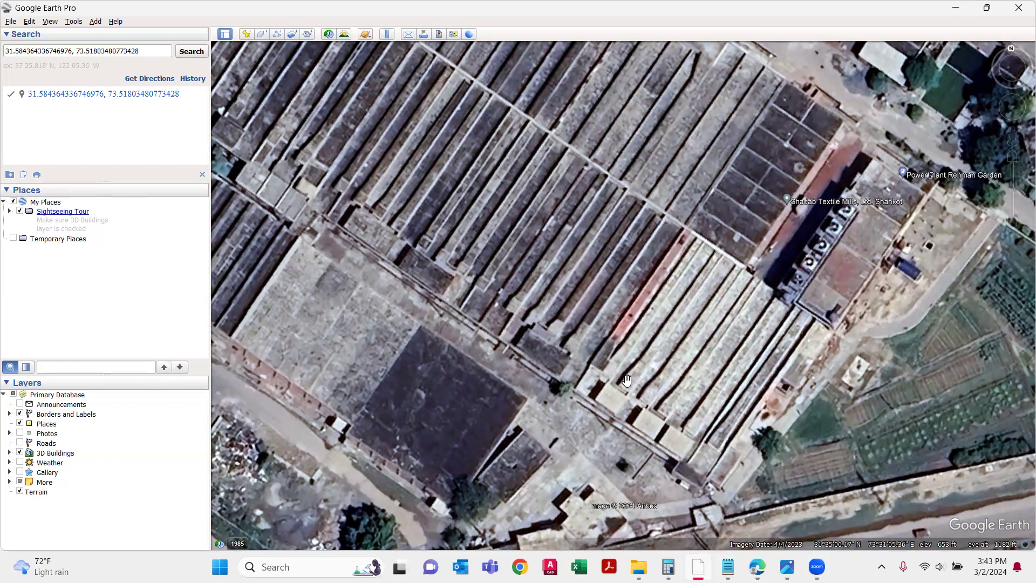
{"action": "scroll", "coordinate": [716, 329], "scroll_direction": "down", "scroll_amount": 2}
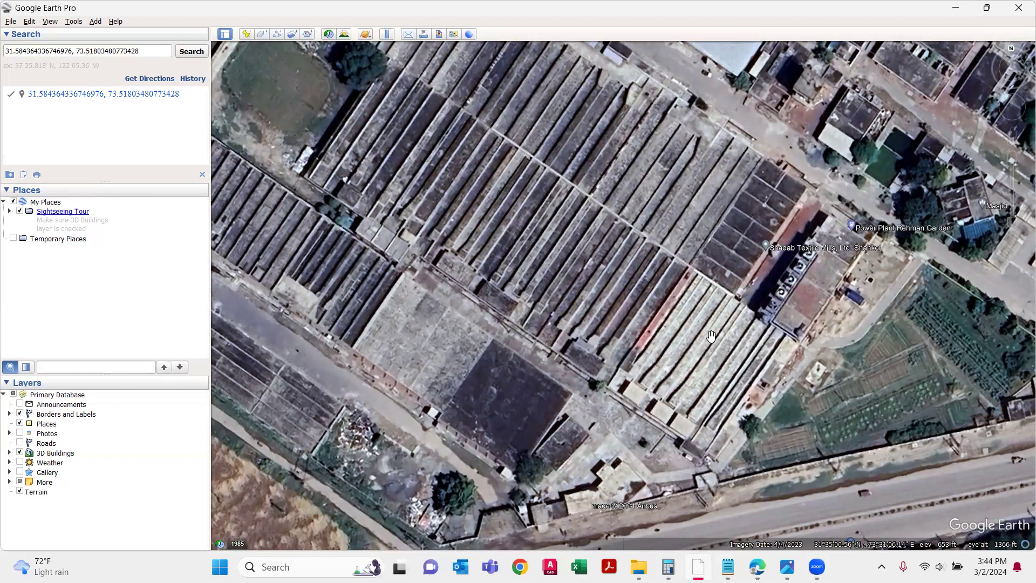
{"action": "left_click_drag", "start_coordinate": [711, 337], "coordinate": [799, 343]}
{"action": "left_click_drag", "start_coordinate": [710, 197], "coordinate": [699, 227]}
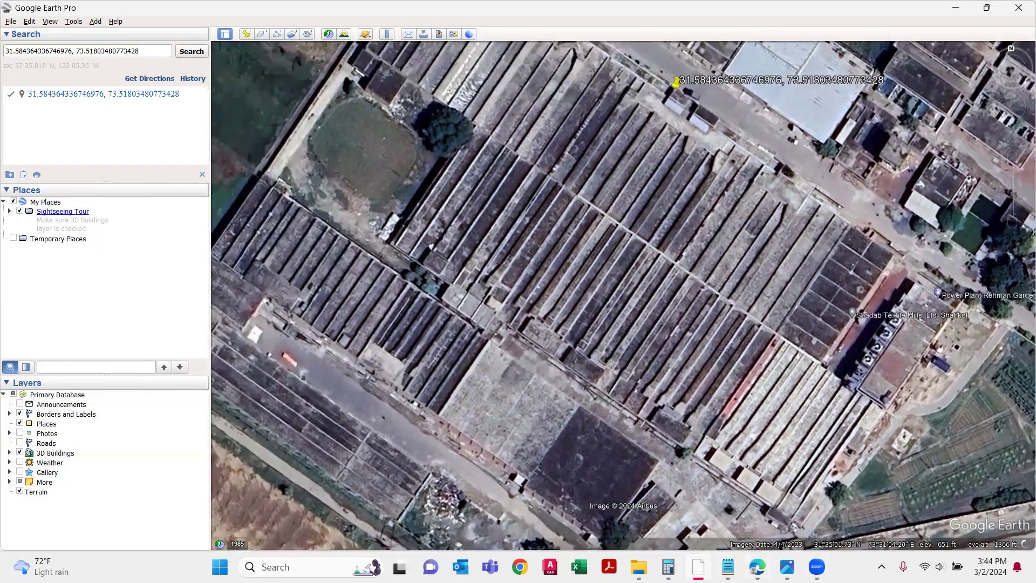
- Switch to HelioScope and rename the Textile Mills project as ABC Textile Mills
{"action": "key", "text": "alt+Tab"}
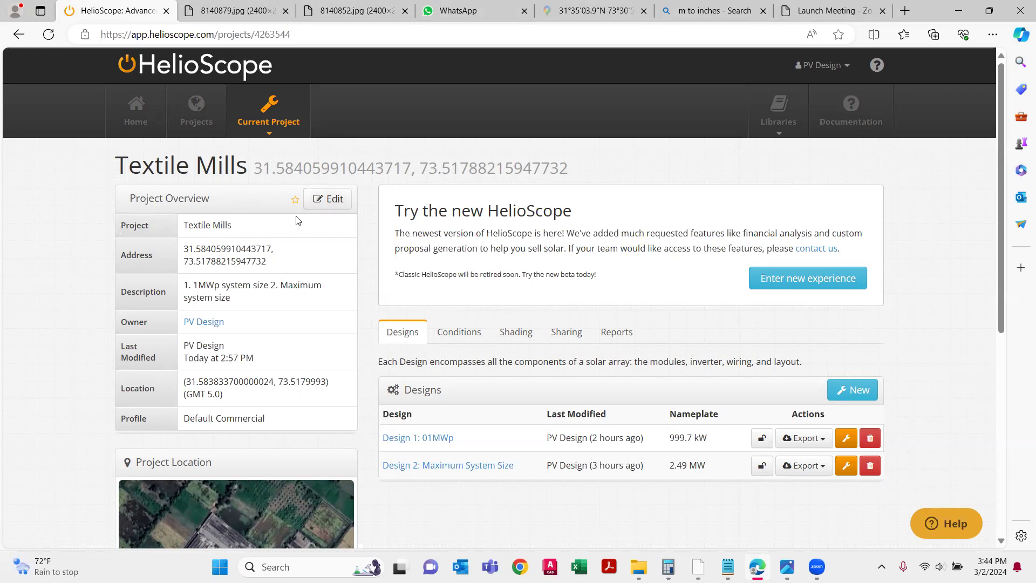
{"action": "left_click", "coordinate": [327, 199]}
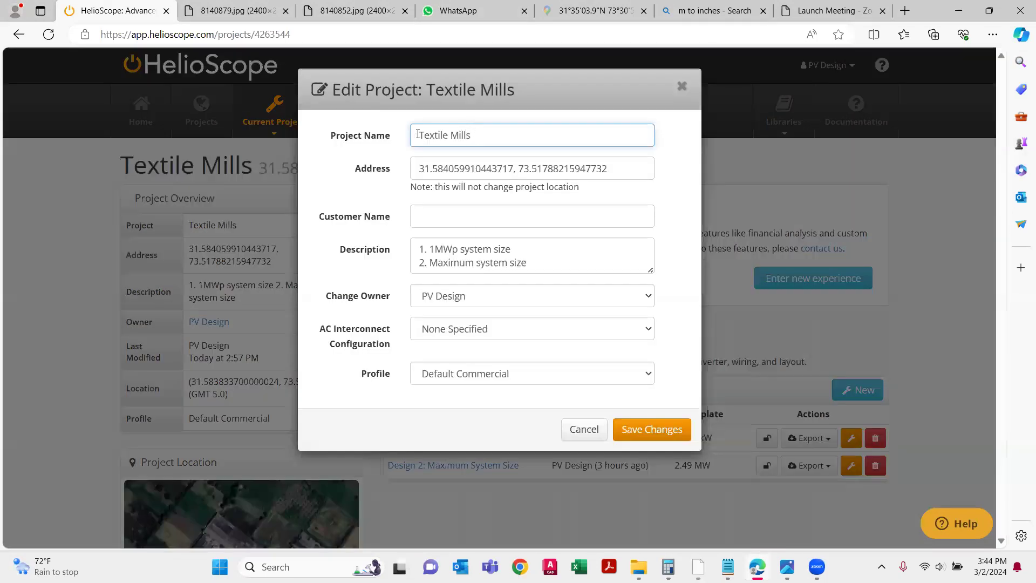
{"action": "left_click", "coordinate": [422, 134]}
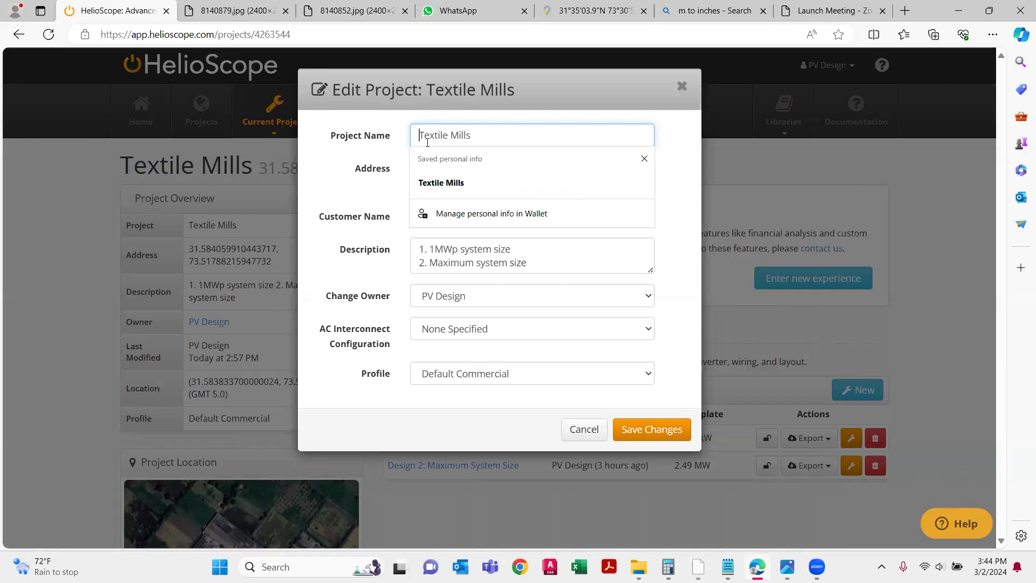
{"action": "type", "text": "ABC"}
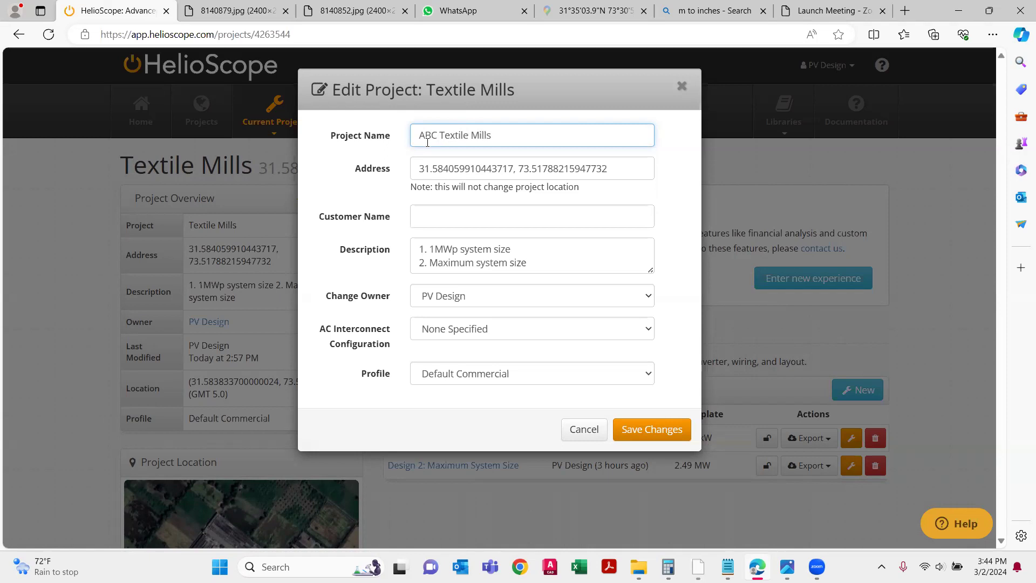
- Check the project's address coordinates and set the customer name to XYZ
{"action": "left_click_drag", "start_coordinate": [619, 164], "coordinate": [413, 161]}
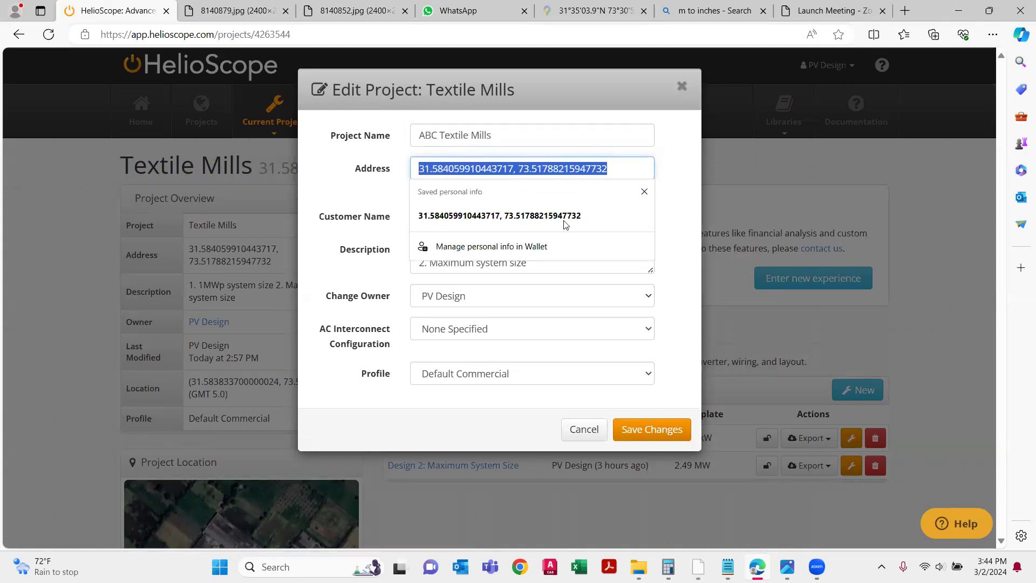
{"action": "left_click", "coordinate": [681, 213]}
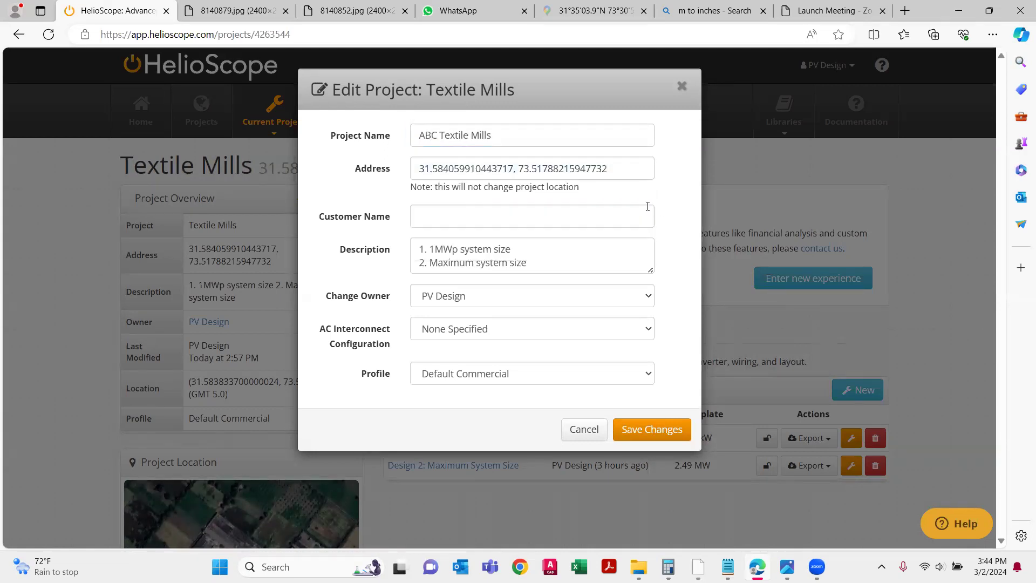
{"action": "left_click", "coordinate": [530, 215]}
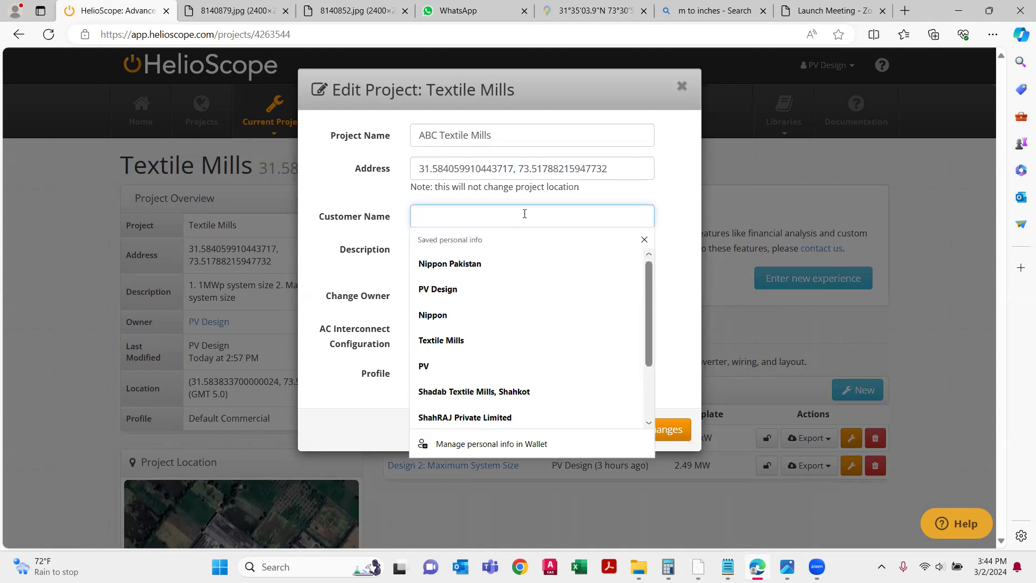
{"action": "type", "text": "XYZ"}
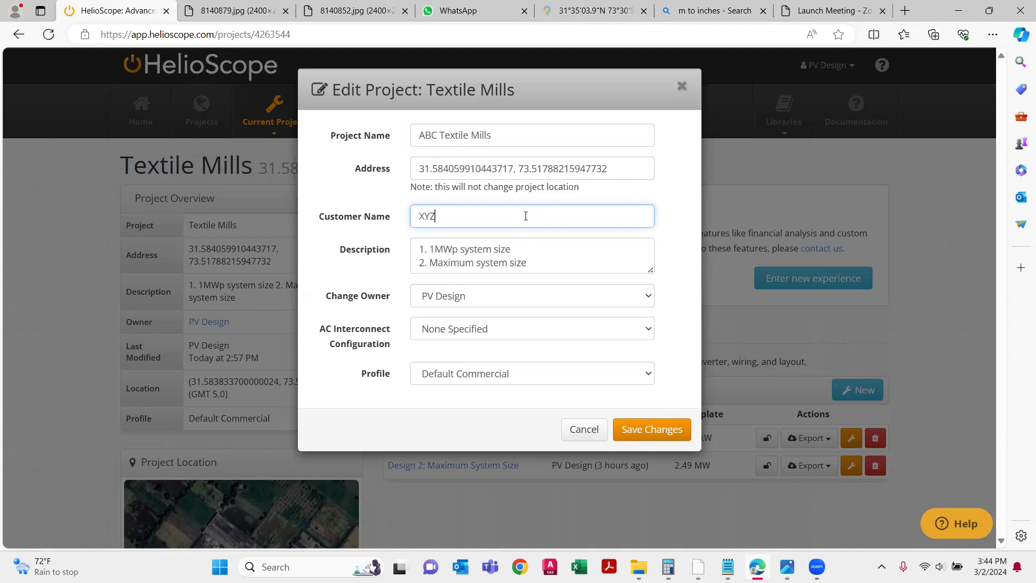
- Review the two system-size lines in the description, keep the Default Commercial profile and save the project changes
{"action": "left_click_drag", "start_coordinate": [517, 249], "coordinate": [429, 245]}
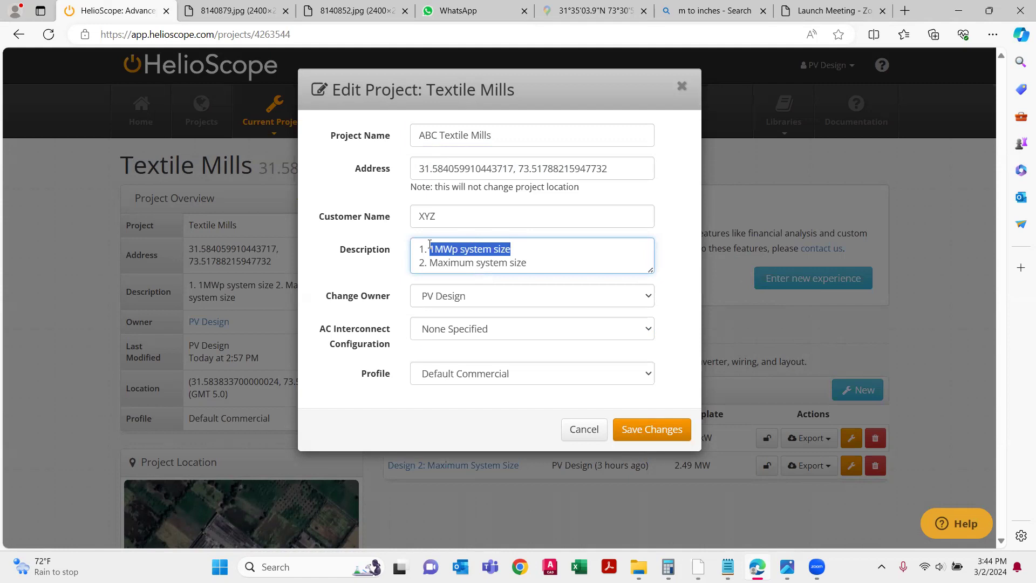
{"action": "left_click_drag", "start_coordinate": [541, 264], "coordinate": [431, 268]}
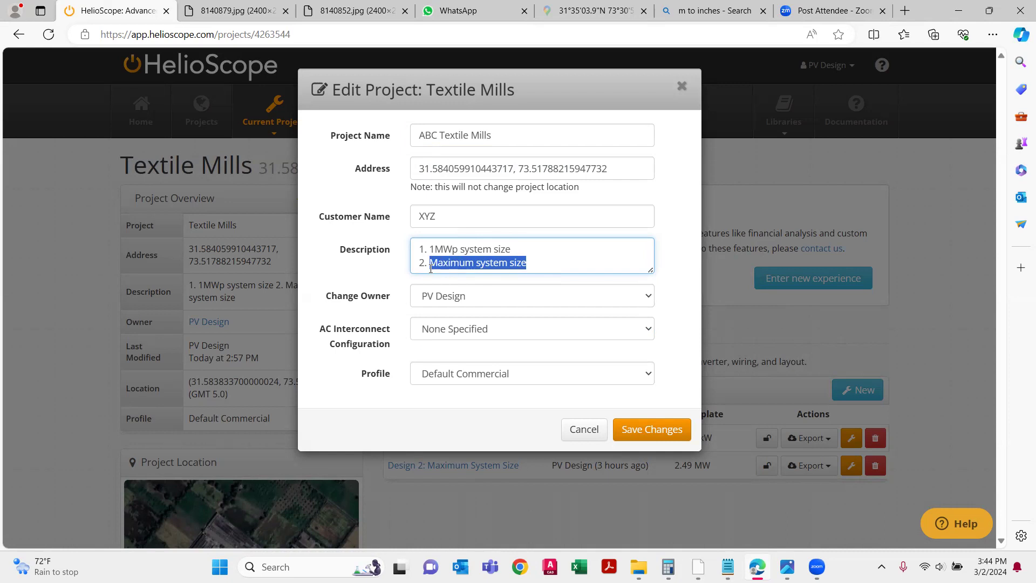
{"action": "left_click_drag", "start_coordinate": [542, 250], "coordinate": [431, 252]}
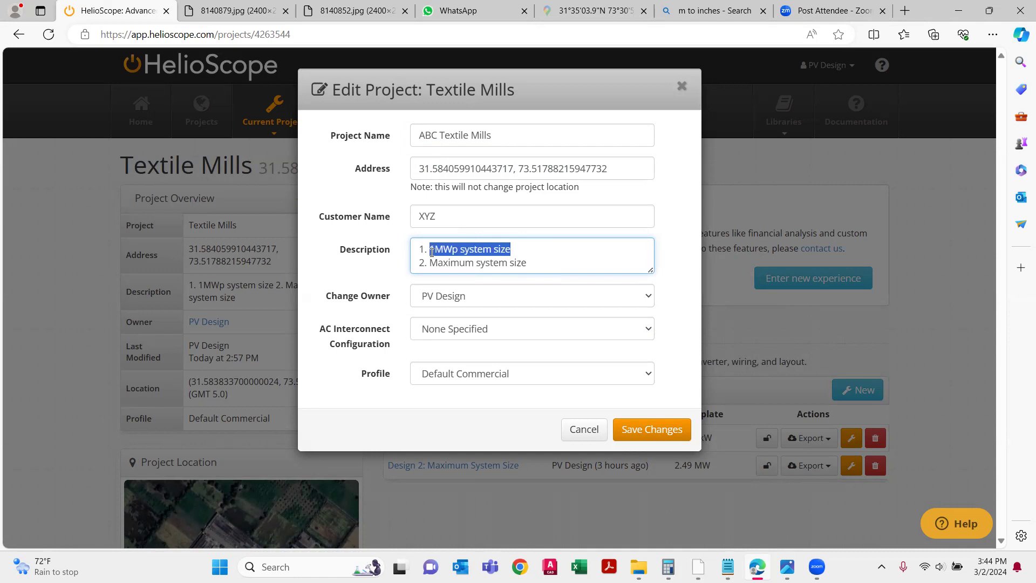
{"action": "left_click_drag", "start_coordinate": [536, 264], "coordinate": [430, 264]}
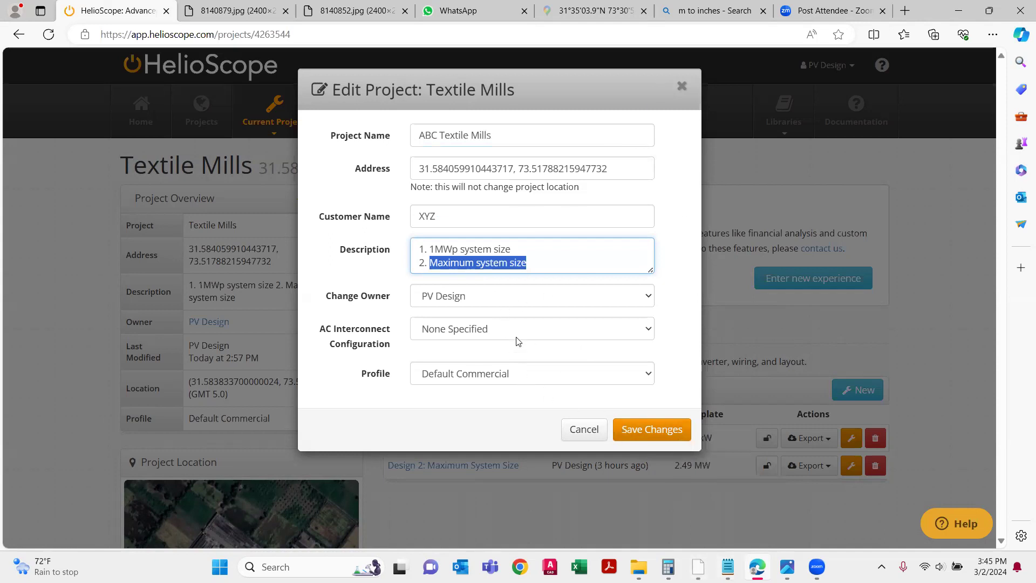
{"action": "left_click", "coordinate": [508, 376]}
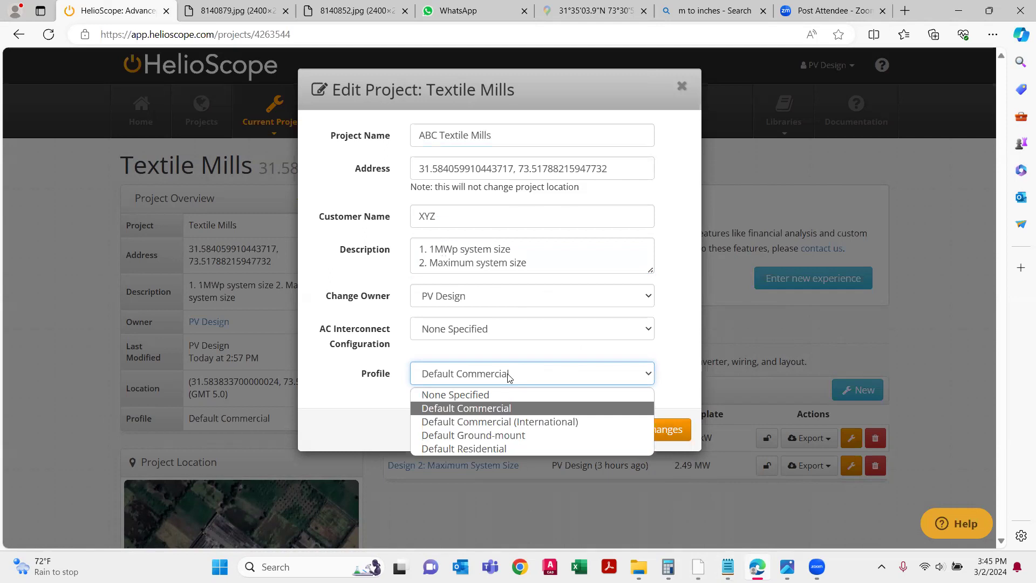
{"action": "left_click", "coordinate": [508, 377]}
{"action": "left_click", "coordinate": [681, 431]}
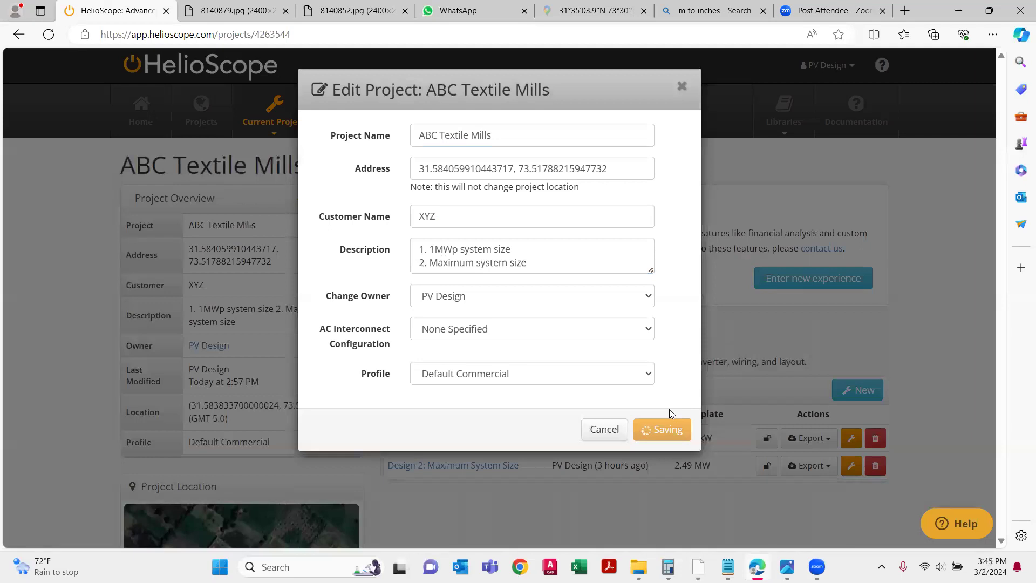
- Create a new design for the project named "Design 3: 1MWp", without cloning an existing design
{"action": "scroll", "coordinate": [451, 300], "scroll_direction": "down", "scroll_amount": 3}
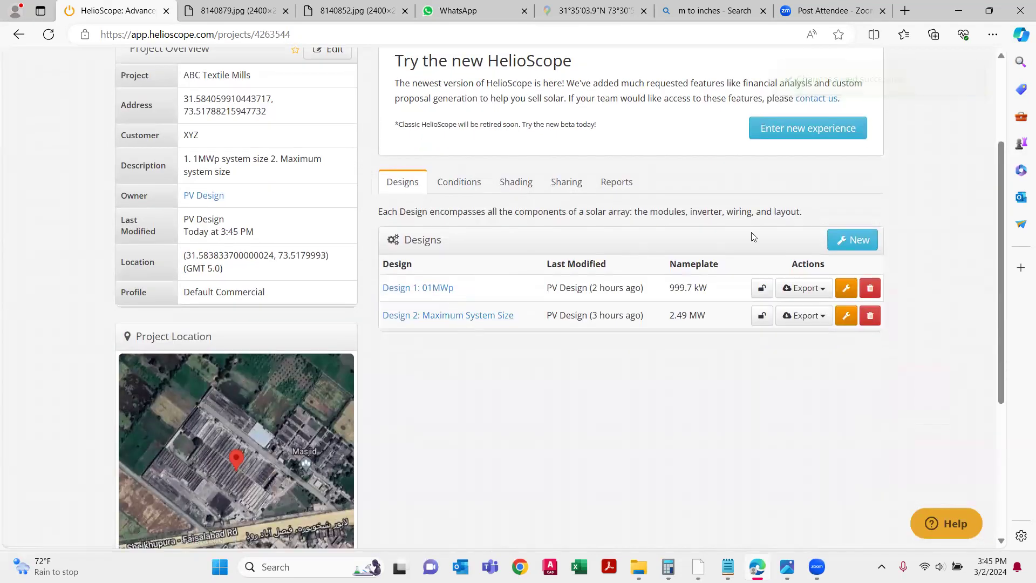
{"action": "left_click", "coordinate": [841, 239]}
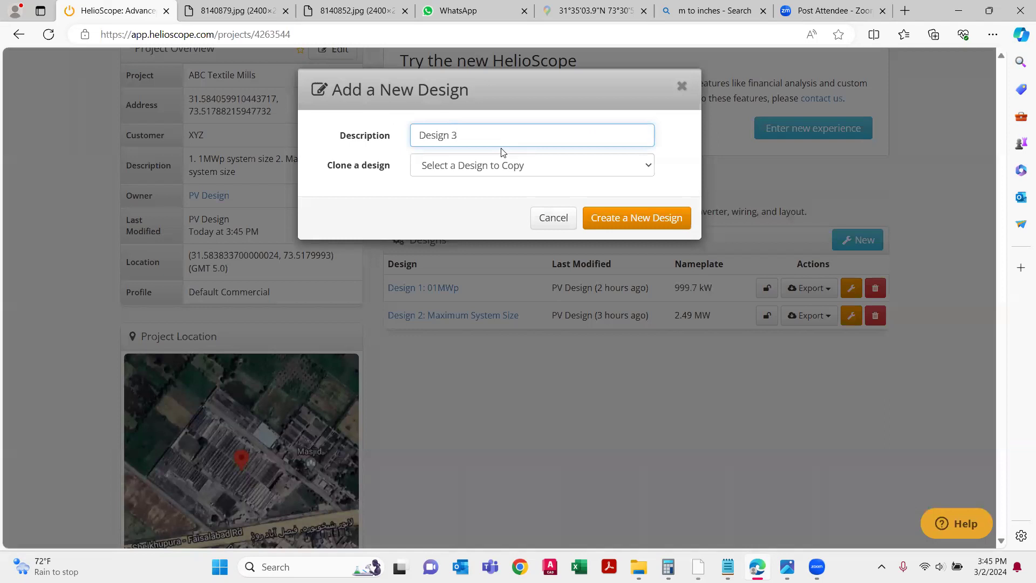
{"action": "type", "text": ": 1MWP"}
{"action": "key", "text": "BackSpace"}
{"action": "type", "text": "p"}
{"action": "left_click", "coordinate": [615, 220]}
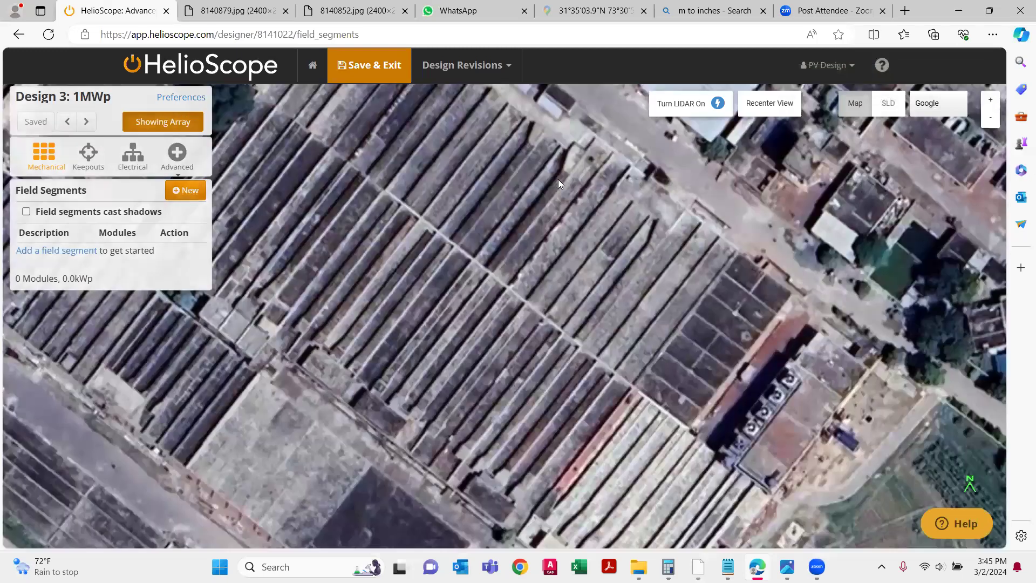
- Survey the mill roofs on the design map and compare them with the LT No.1 and LT No.2 locations in the annotated WhatsApp site image
{"action": "scroll", "coordinate": [595, 205], "scroll_direction": "down", "scroll_amount": 3}
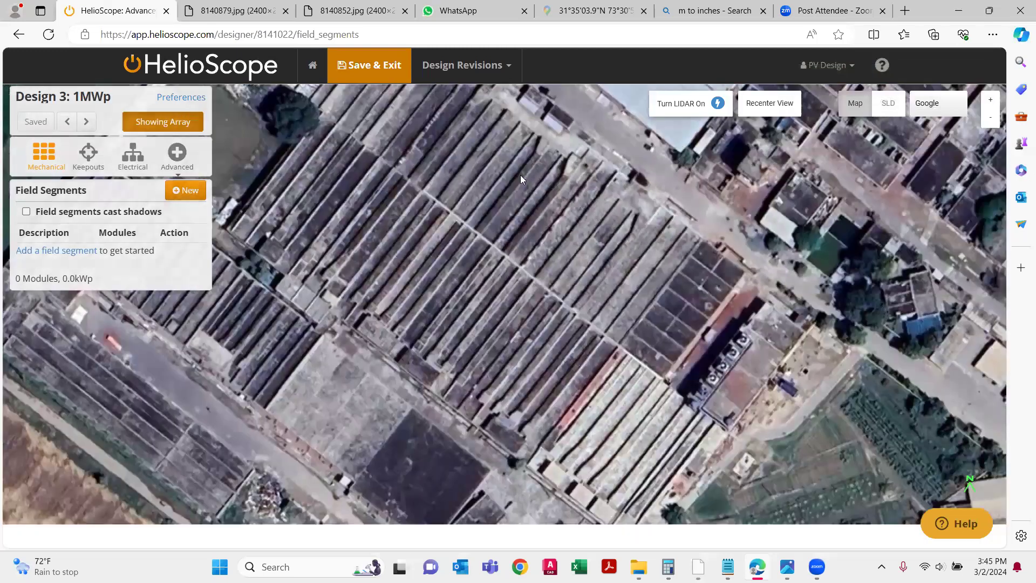
{"action": "left_click_drag", "start_coordinate": [426, 125], "coordinate": [420, 186]}
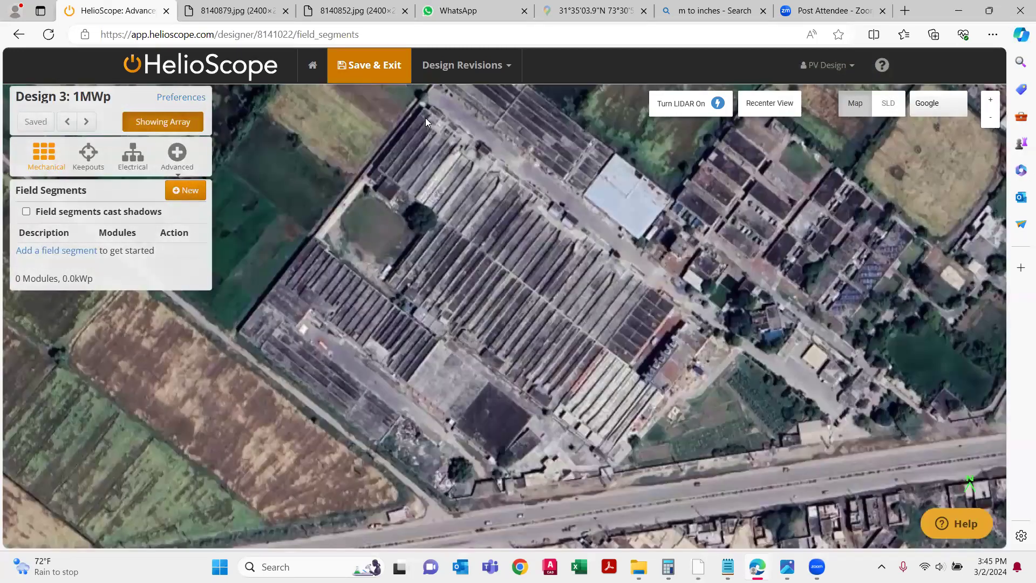
{"action": "scroll", "coordinate": [487, 179], "scroll_direction": "up", "scroll_amount": 2}
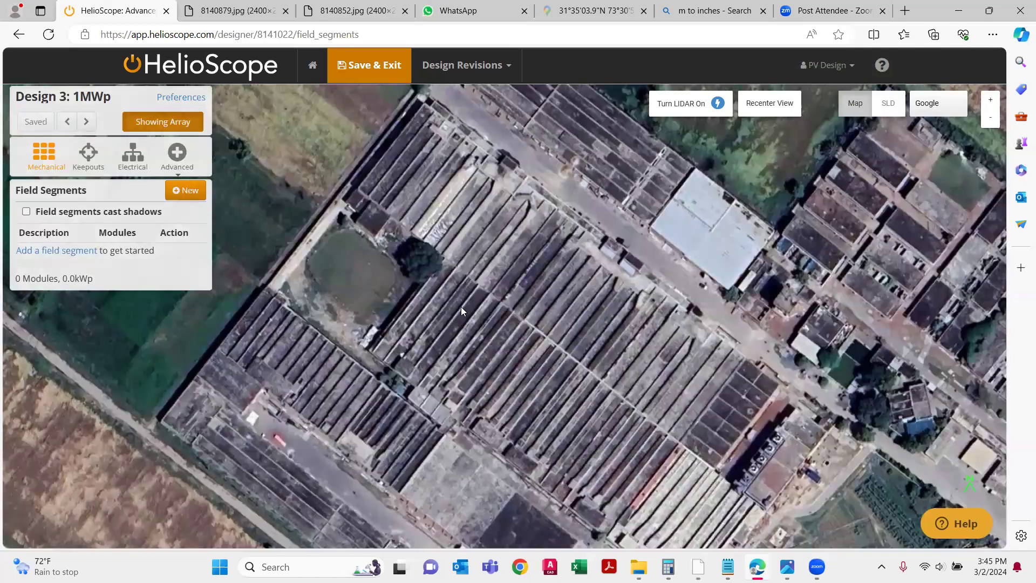
{"action": "left_click_drag", "start_coordinate": [813, 376], "coordinate": [786, 494]}
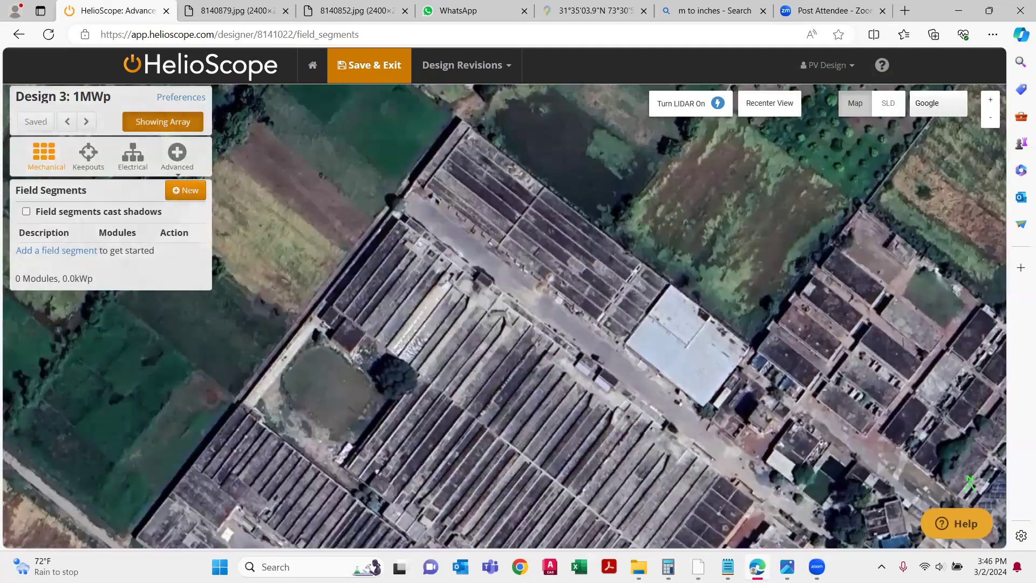
{"action": "left_click", "coordinate": [787, 566]}
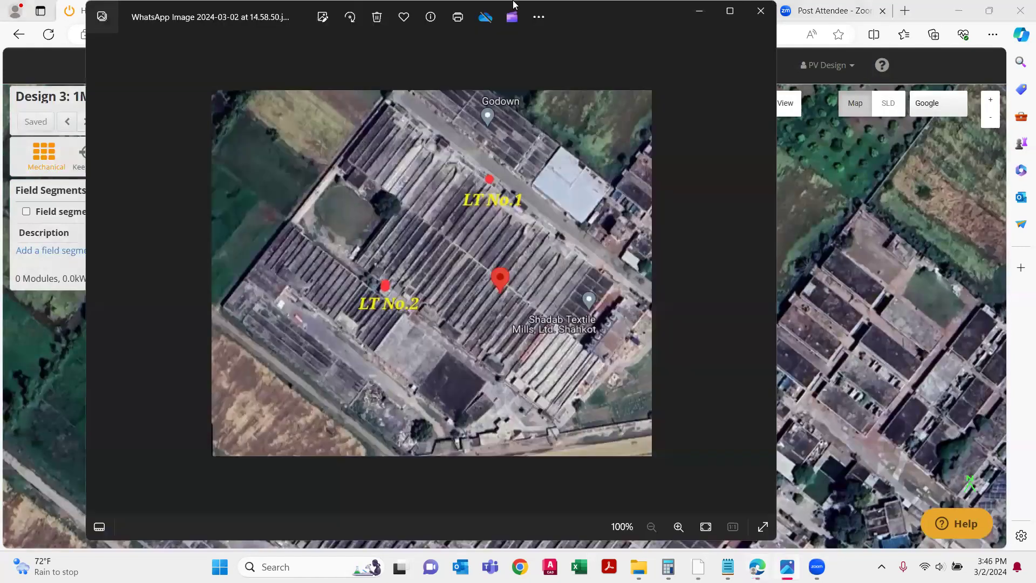
{"action": "left_click", "coordinate": [731, 10]}
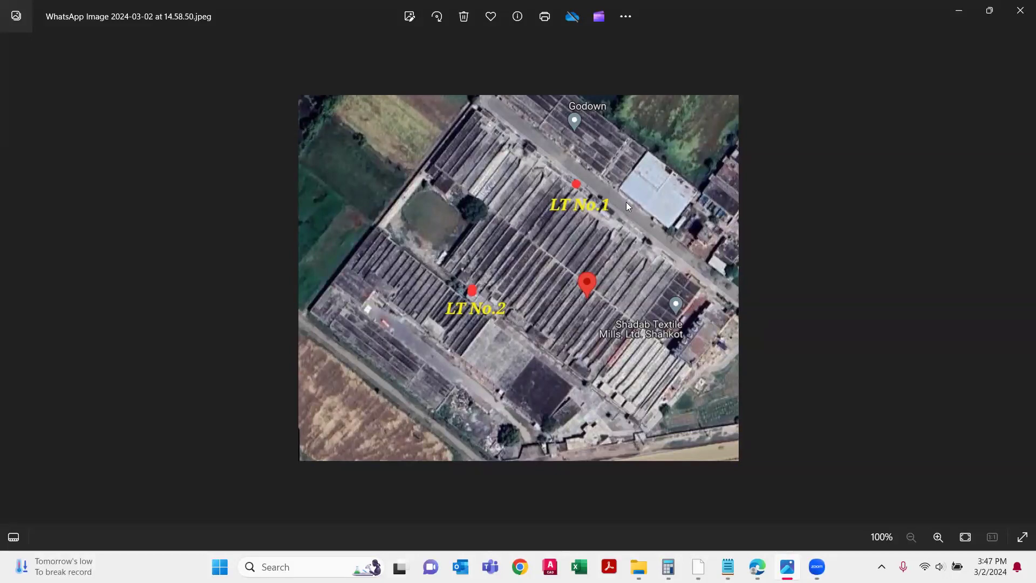
{"action": "left_click", "coordinate": [956, 9]}
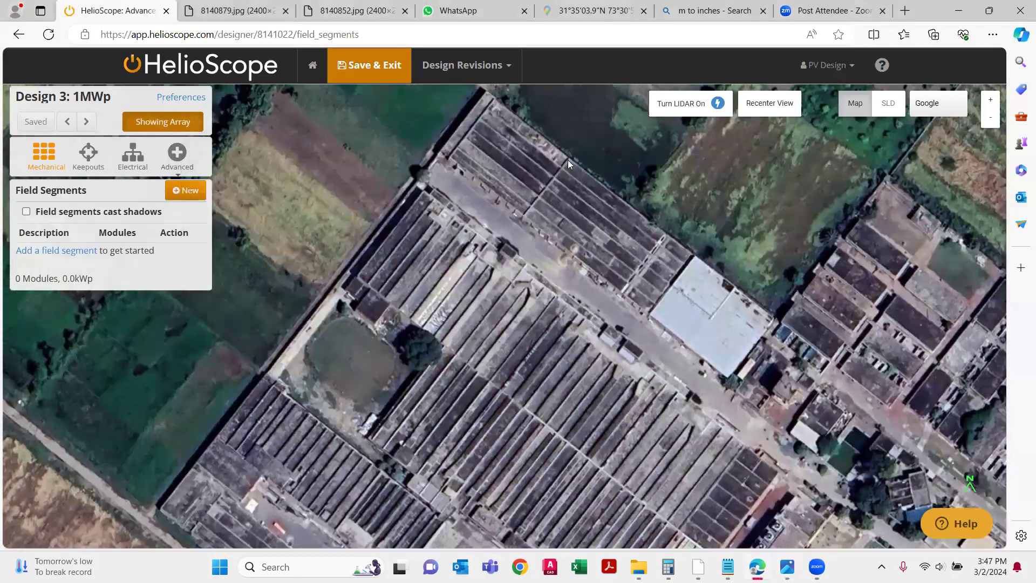
{"action": "left_click_drag", "start_coordinate": [530, 262], "coordinate": [562, 199]}
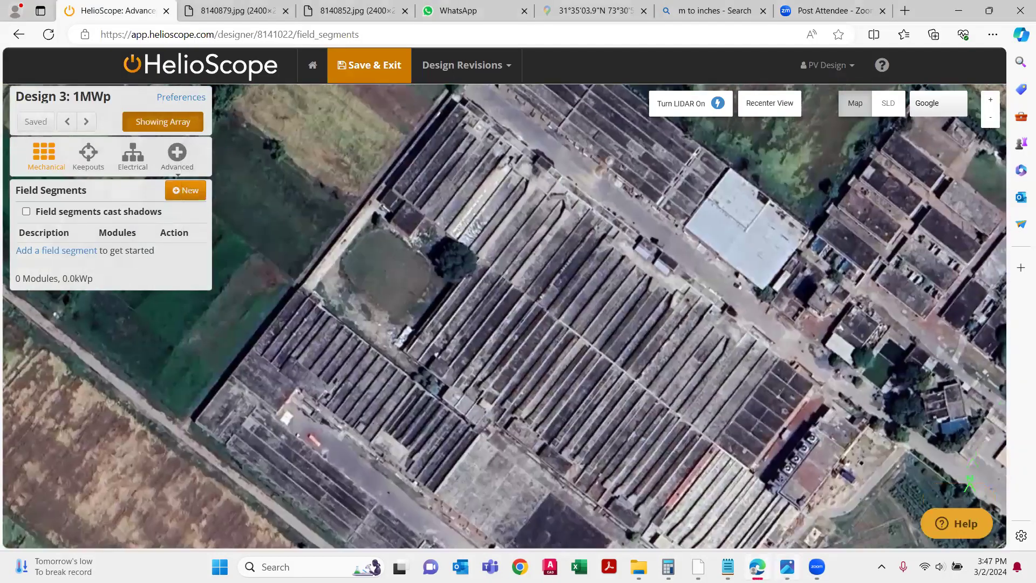
{"action": "left_click", "coordinate": [787, 566]}
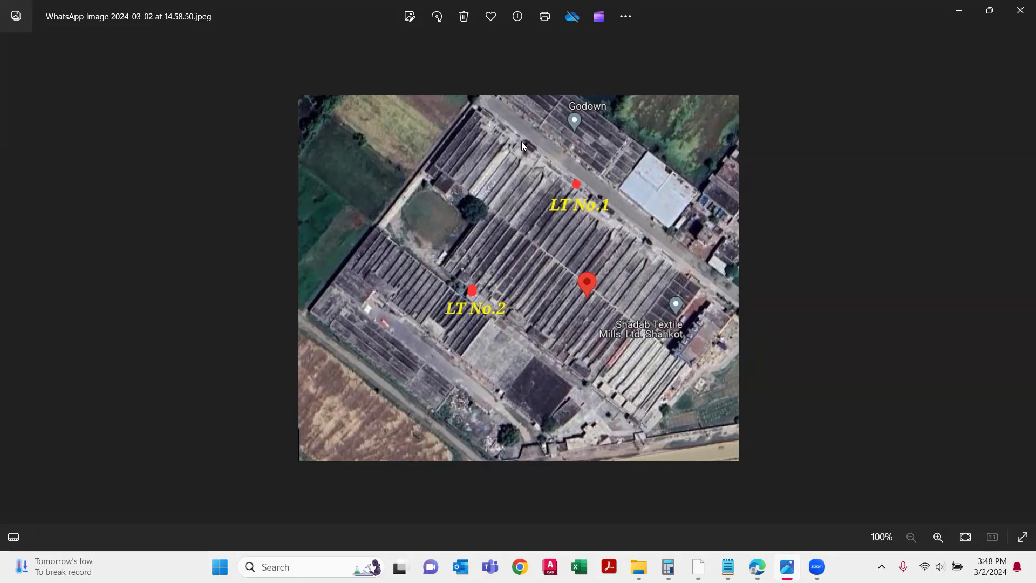
{"action": "left_click", "coordinate": [960, 11]}
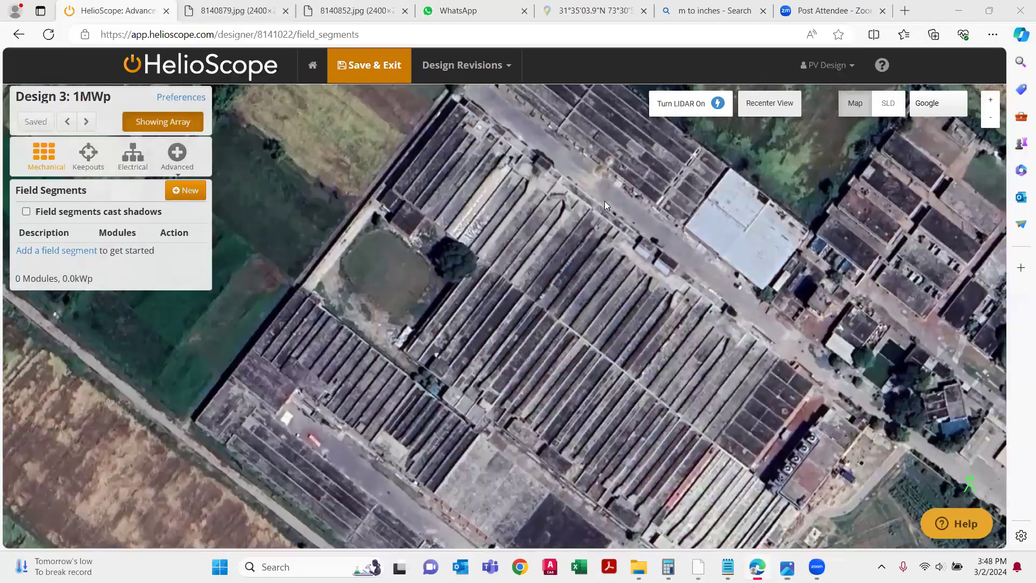
- Start a new field segment and place its first corner at the southwest end of the northwesternmost roof strip, near the round lawn
{"action": "left_click_drag", "start_coordinate": [429, 204], "coordinate": [429, 203]}
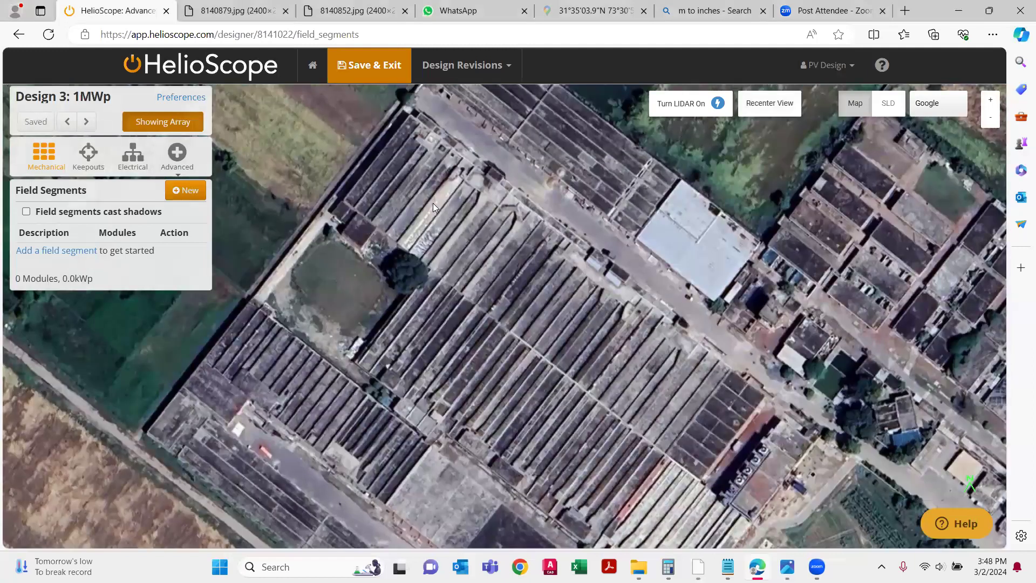
{"action": "left_click_drag", "start_coordinate": [436, 197], "coordinate": [416, 194]}
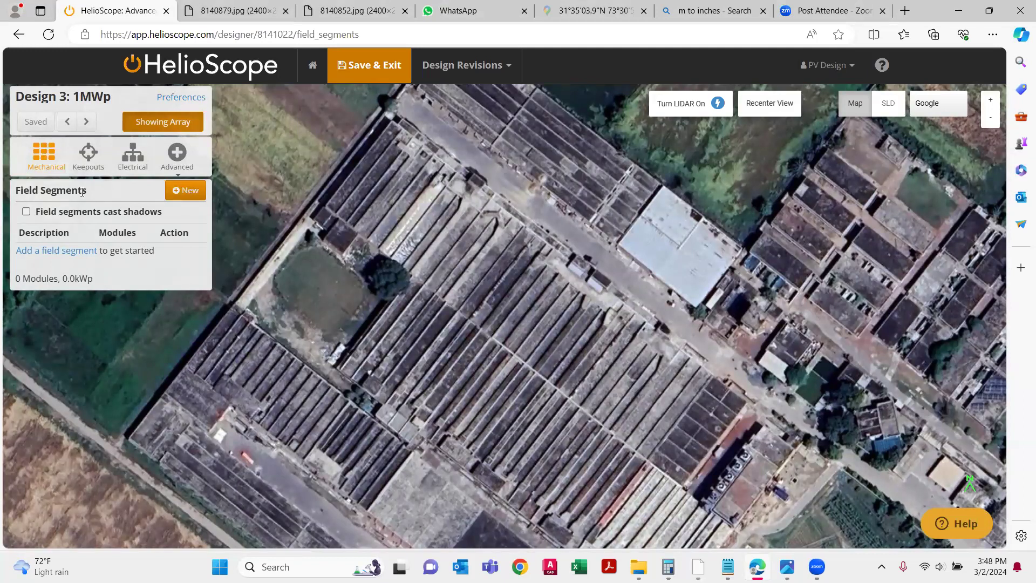
{"action": "left_click", "coordinate": [190, 192]}
{"action": "left_click", "coordinate": [364, 169]}
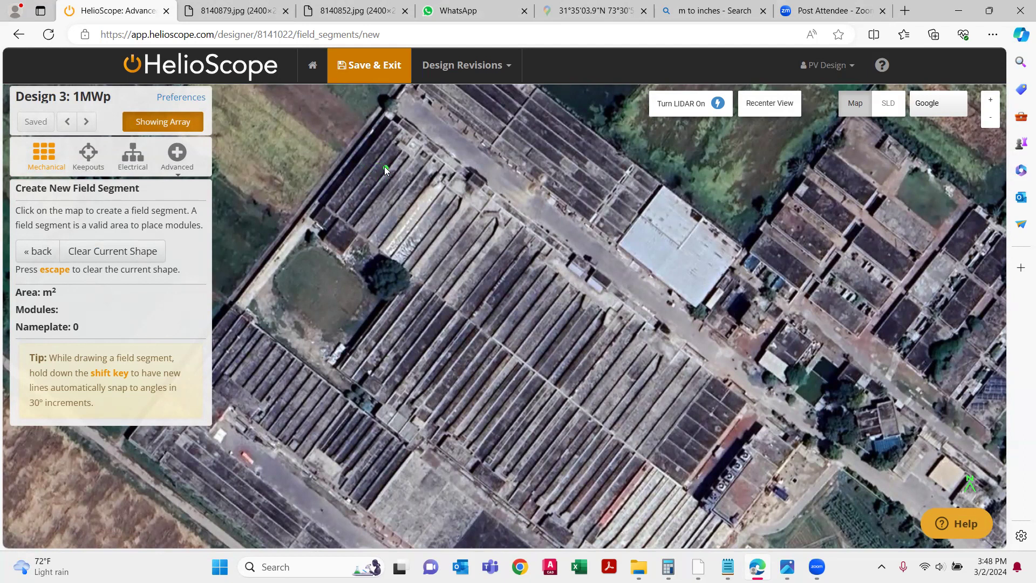
{"action": "scroll", "coordinate": [392, 117], "scroll_direction": "up", "scroll_amount": 3}
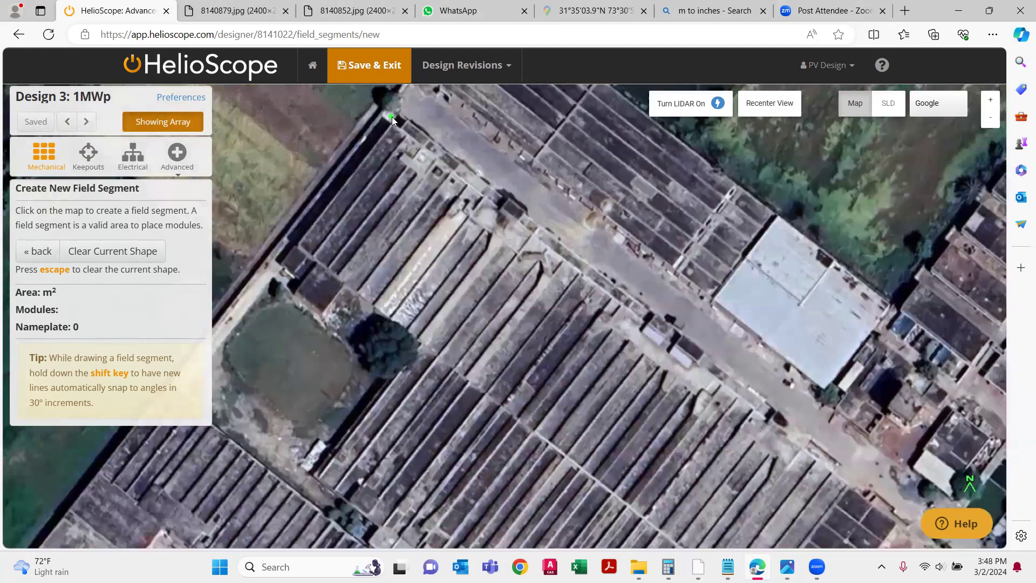
{"action": "scroll", "coordinate": [403, 116], "scroll_direction": "up", "scroll_amount": 2}
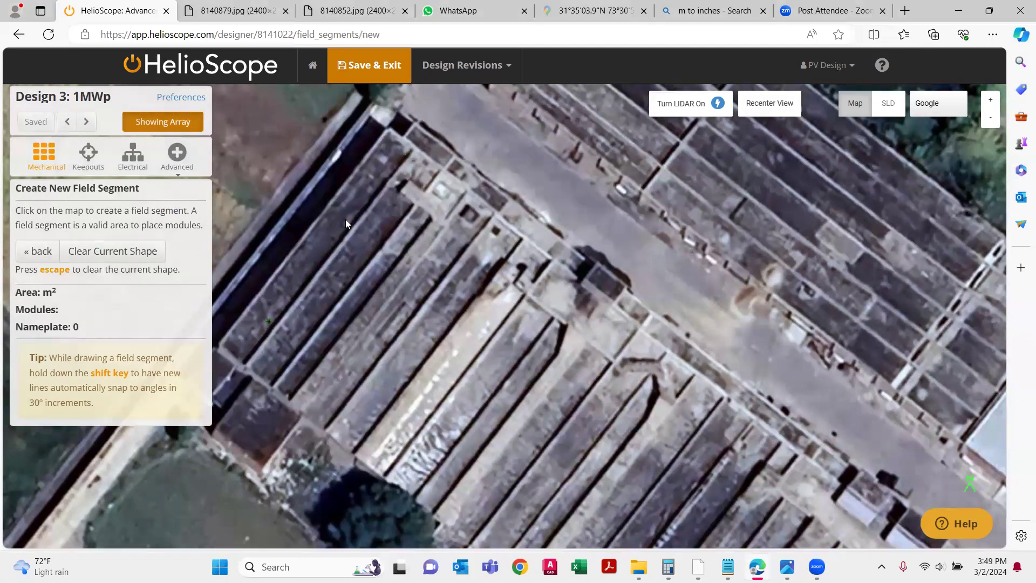
{"action": "scroll", "coordinate": [345, 219], "scroll_direction": "up", "scroll_amount": 2}
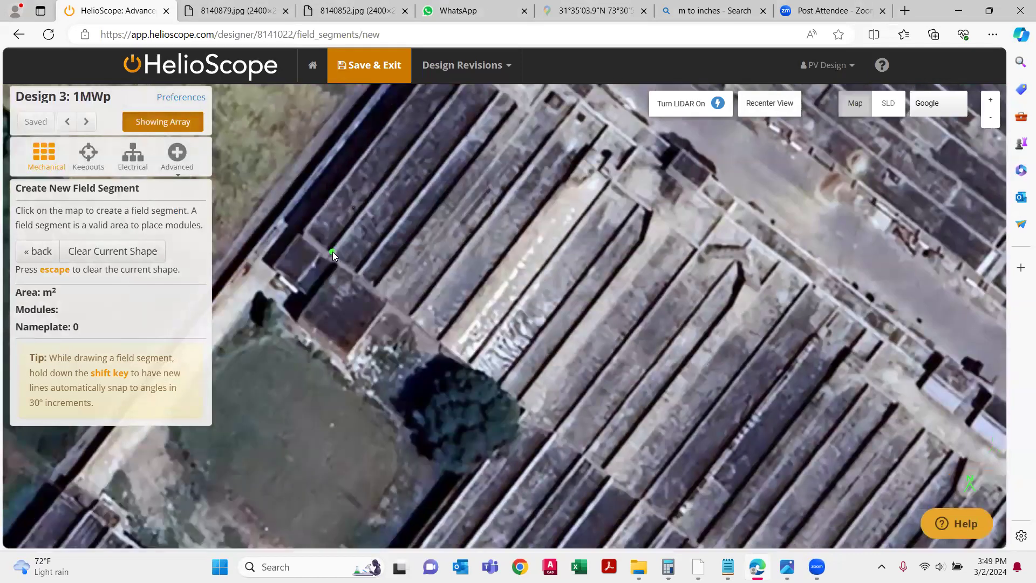
{"action": "left_click", "coordinate": [331, 252]}
- Draw the field segment's long edge about 147.5 m southeast along the strip dividing the roofs, ending at the dark flat roof's corner
{"action": "scroll", "coordinate": [346, 194], "scroll_direction": "down", "scroll_amount": 1}
{"action": "scroll", "coordinate": [287, 186], "scroll_direction": "down", "scroll_amount": 1}
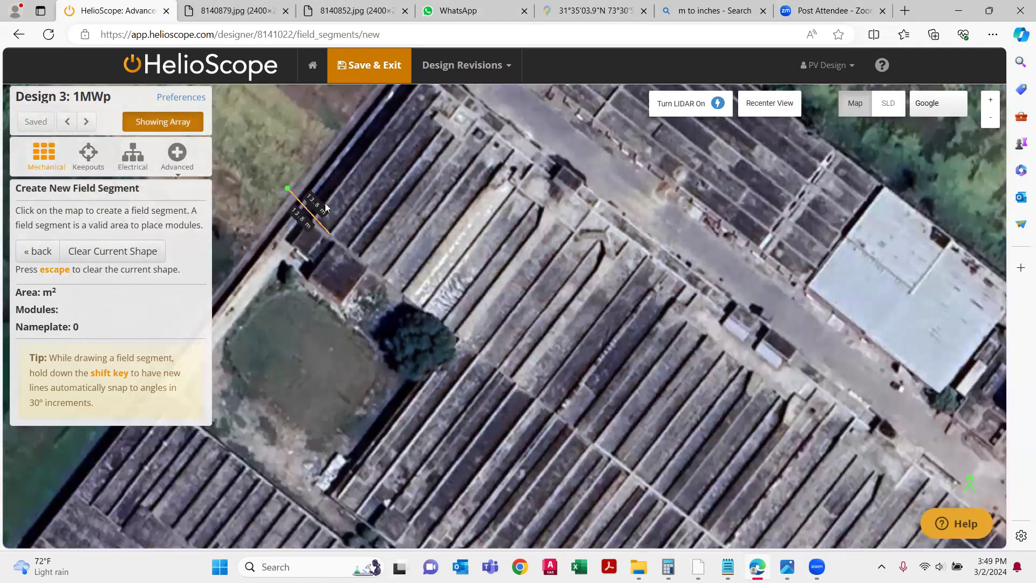
{"action": "scroll", "coordinate": [325, 203], "scroll_direction": "down", "scroll_amount": 1}
{"action": "left_click", "coordinate": [568, 412]}
{"action": "scroll", "coordinate": [569, 410], "scroll_direction": "up", "scroll_amount": 1}
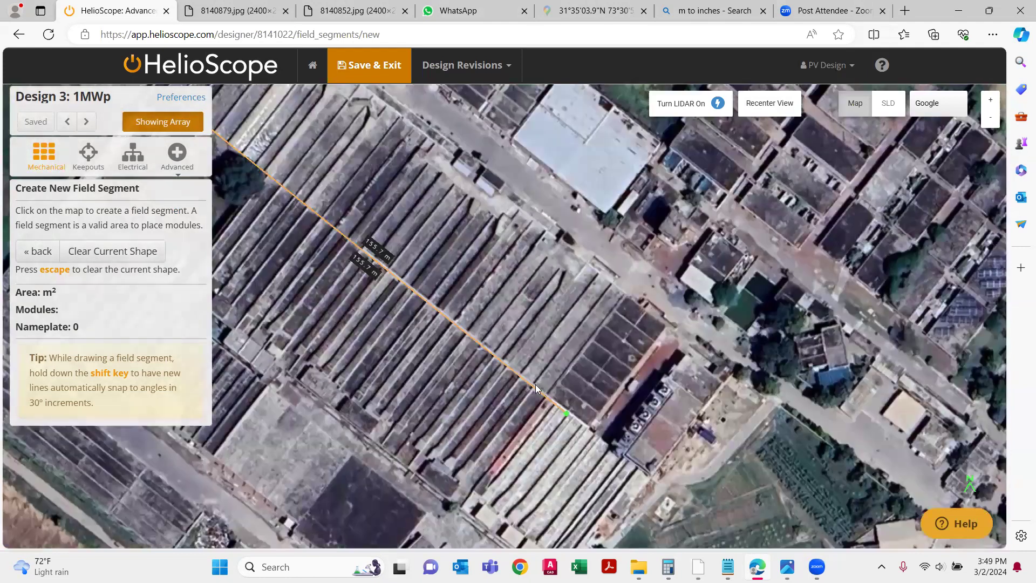
{"action": "scroll", "coordinate": [554, 398], "scroll_direction": "up", "scroll_amount": 1}
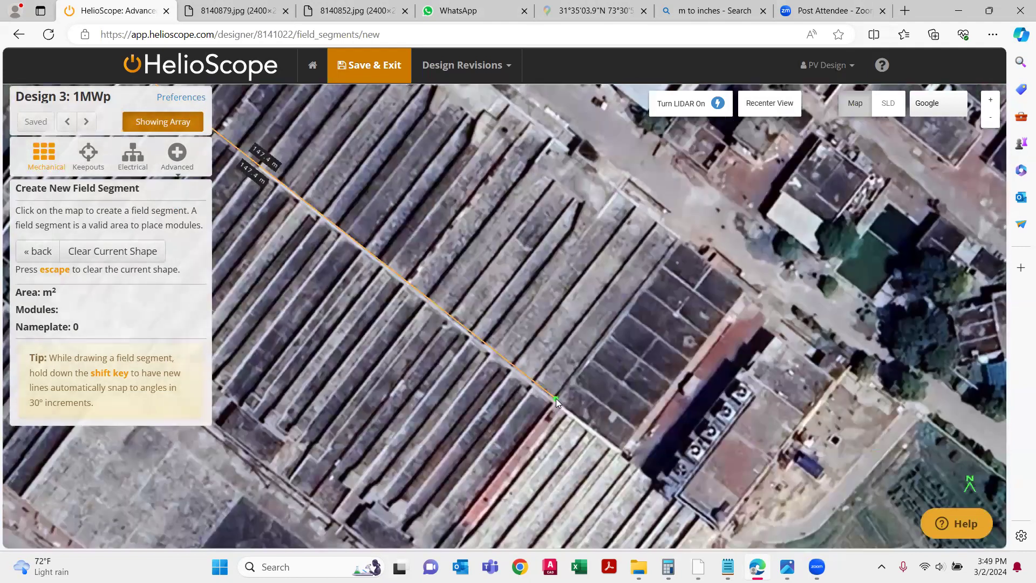
{"action": "left_click", "coordinate": [556, 399]}
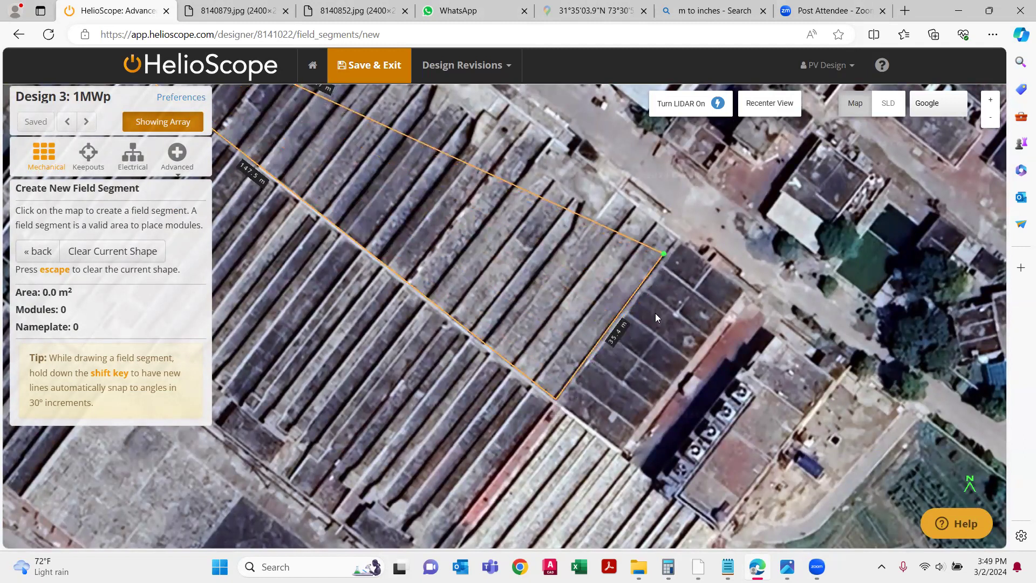
- Trace the segment's southeastern side about 38.7 m beside the dark flat roof, and its road-side edge about 10.2 m northwest
{"action": "scroll", "coordinate": [655, 321], "scroll_direction": "down", "scroll_amount": 1}
{"action": "scroll", "coordinate": [659, 263], "scroll_direction": "up", "scroll_amount": 2}
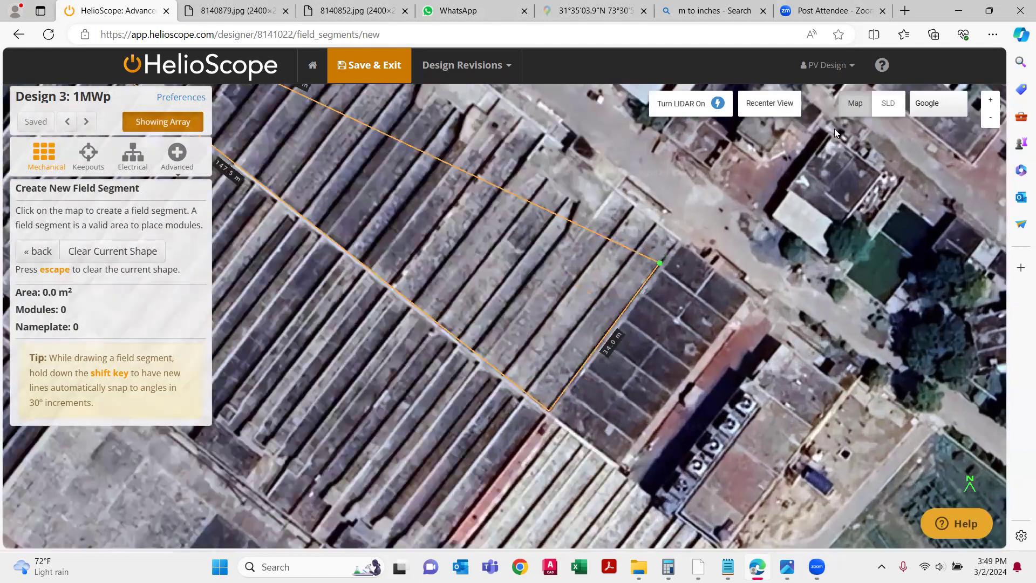
{"action": "left_click", "coordinate": [825, 64]}
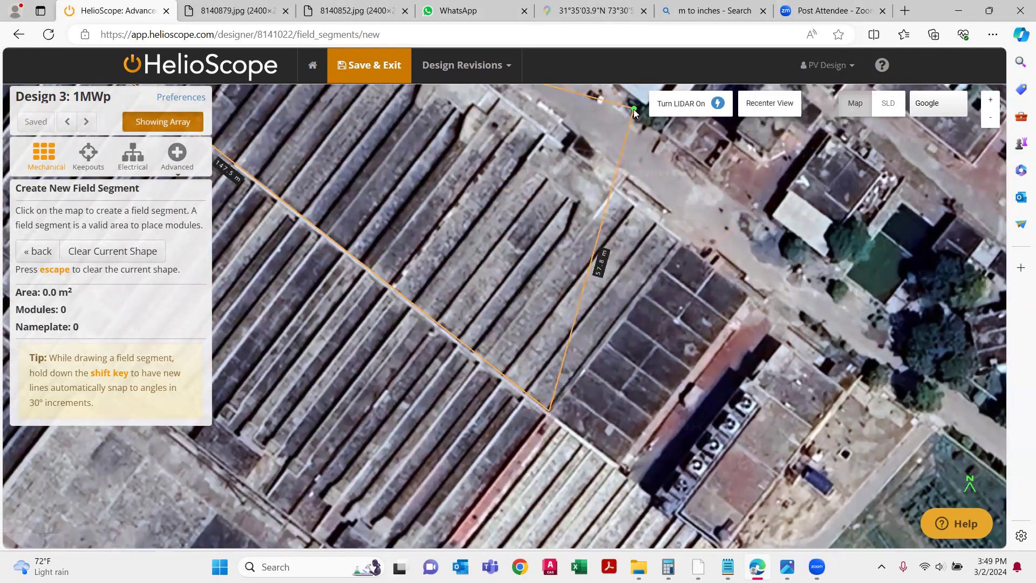
{"action": "scroll", "coordinate": [635, 265], "scroll_direction": "up", "scroll_amount": 2}
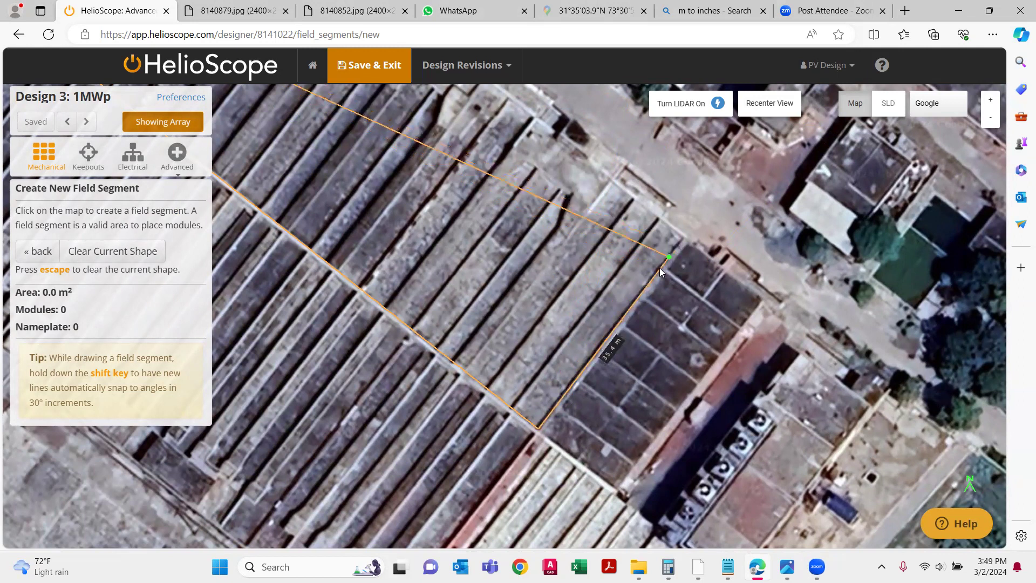
{"action": "left_click", "coordinate": [681, 240]}
{"action": "scroll", "coordinate": [647, 195], "scroll_direction": "up", "scroll_amount": 1}
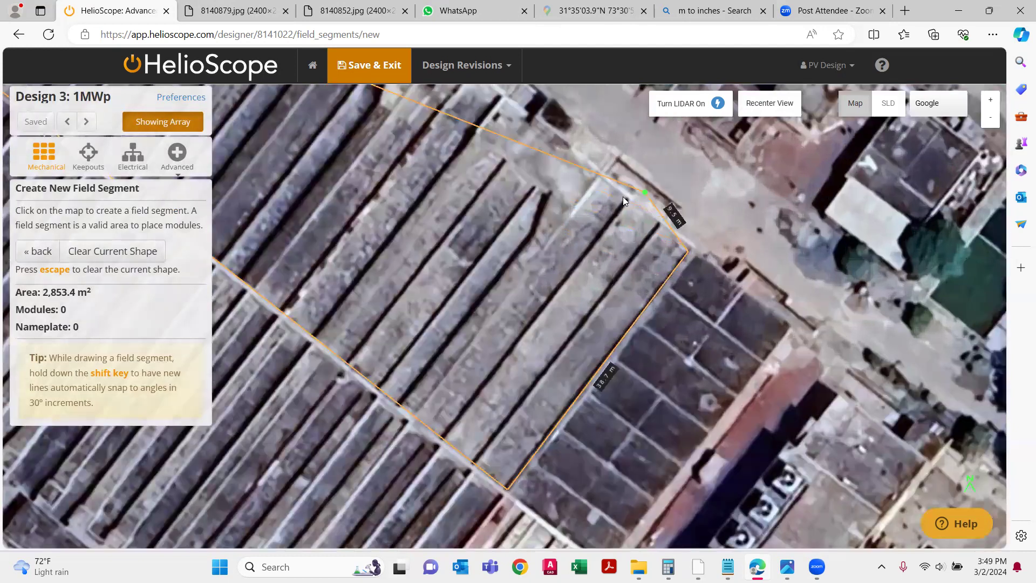
{"action": "scroll", "coordinate": [620, 211], "scroll_direction": "up", "scroll_amount": 1}
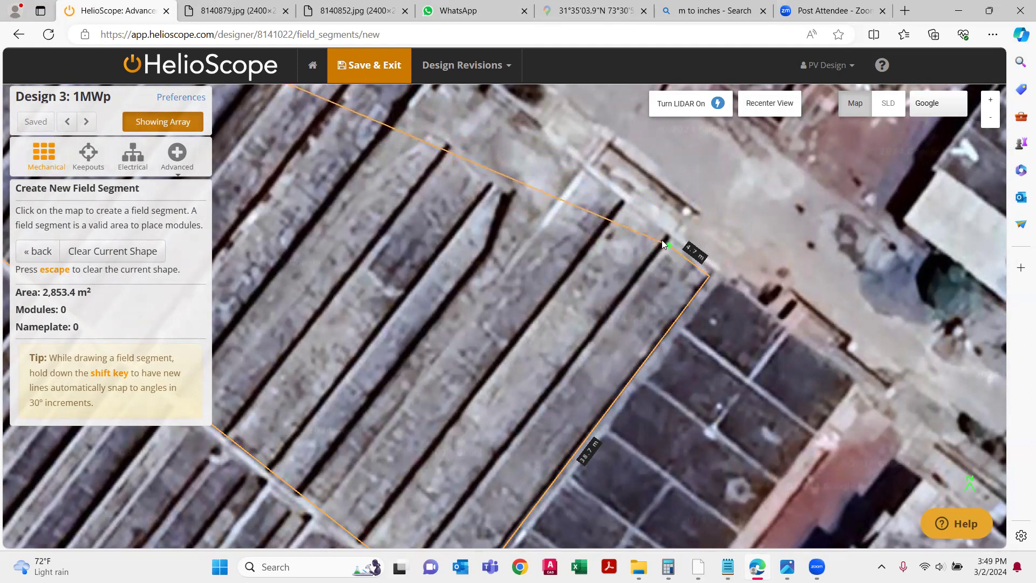
{"action": "left_click", "coordinate": [621, 209]}
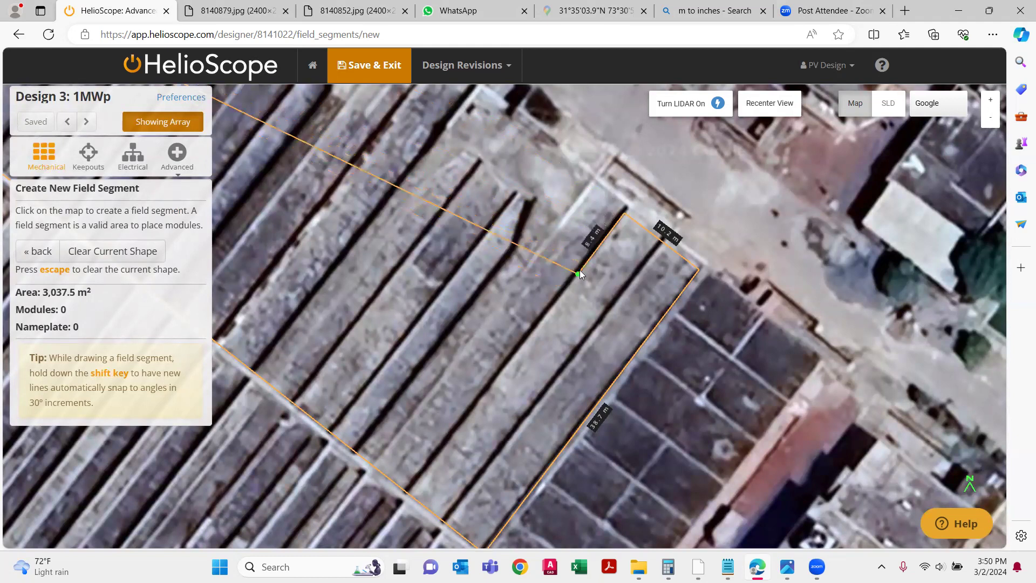
- Outline a notch around the roof-end structure with edges about 11.8 m inward, 10.5 m northwest and 5.9 m back toward the road
{"action": "left_click", "coordinate": [557, 298]}
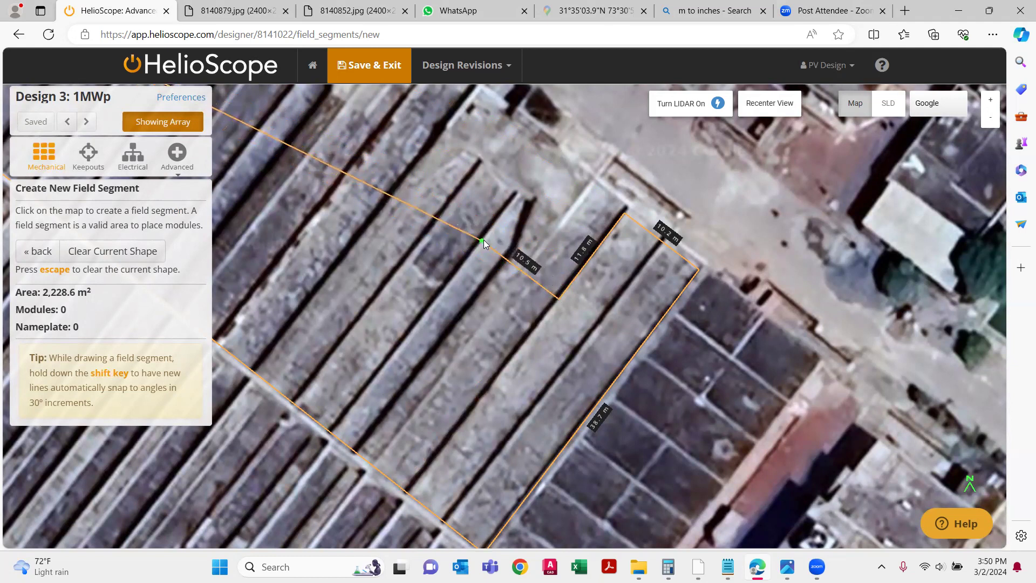
{"action": "left_click", "coordinate": [483, 240]}
{"action": "left_click", "coordinate": [515, 196]}
- Draw a road-side edge about 16.3 m northwest and outline a notch about 4.6 m inward, 10.2 m northwest and 5.4 m back toward the road
{"action": "scroll", "coordinate": [516, 178], "scroll_direction": "down", "scroll_amount": 2}
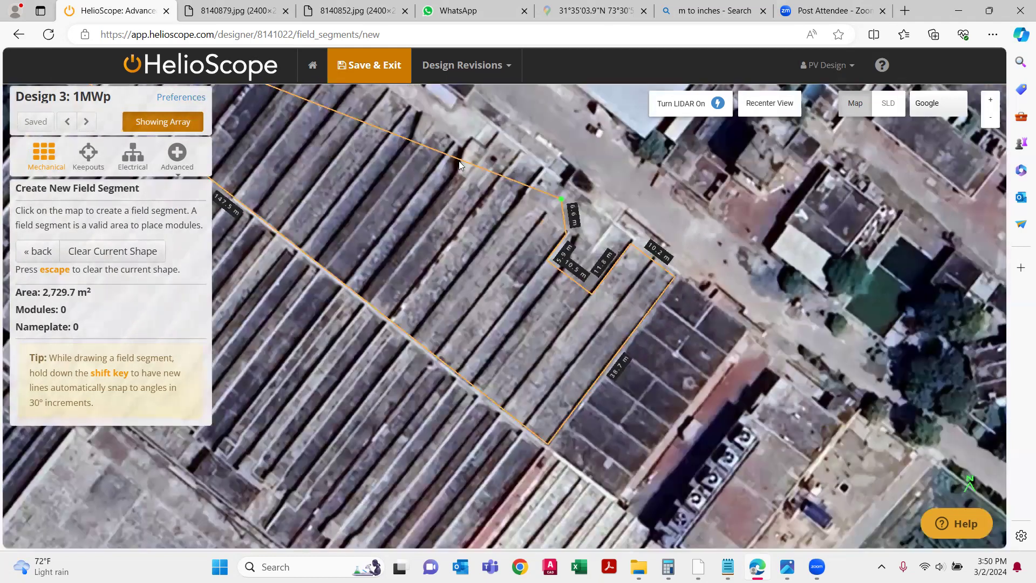
{"action": "scroll", "coordinate": [463, 171], "scroll_direction": "up", "scroll_amount": 2}
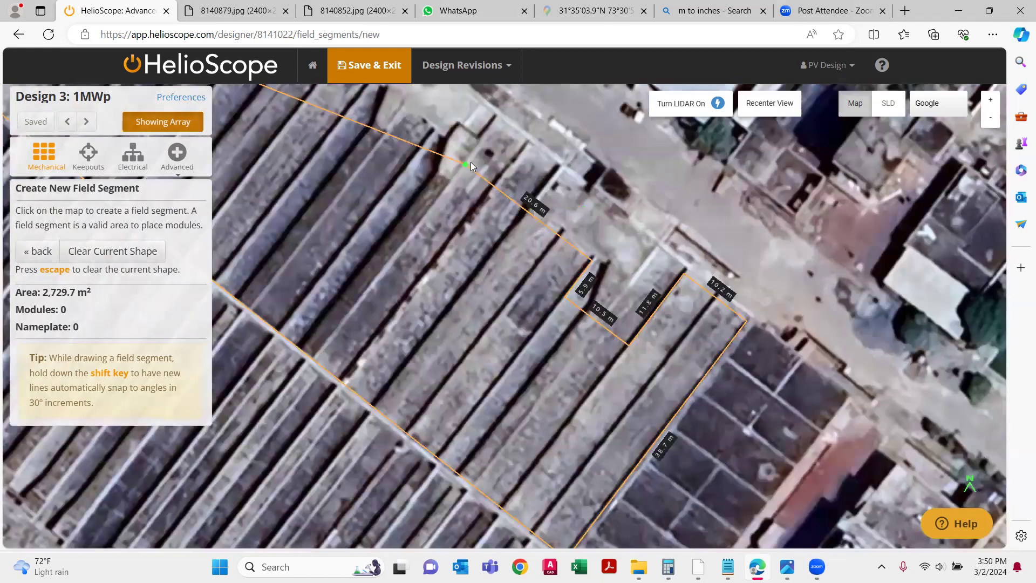
{"action": "left_click", "coordinate": [493, 186]}
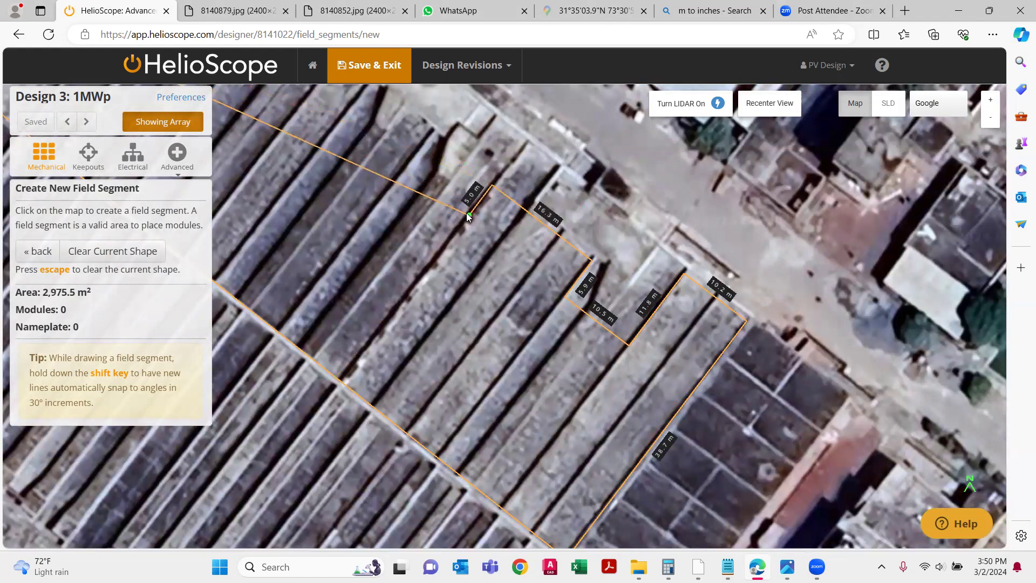
{"action": "left_click", "coordinate": [469, 211]}
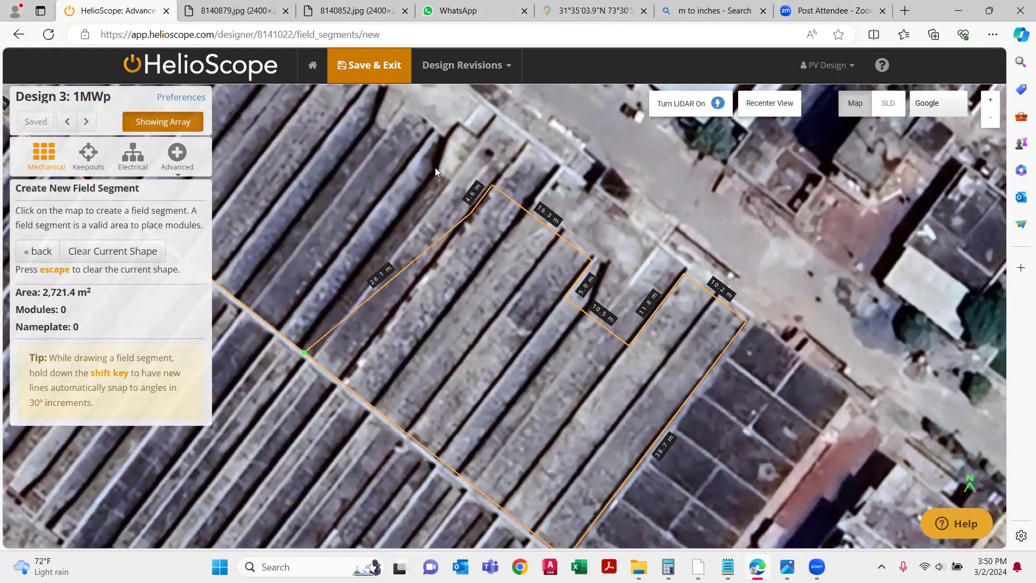
{"action": "left_click", "coordinate": [409, 165]}
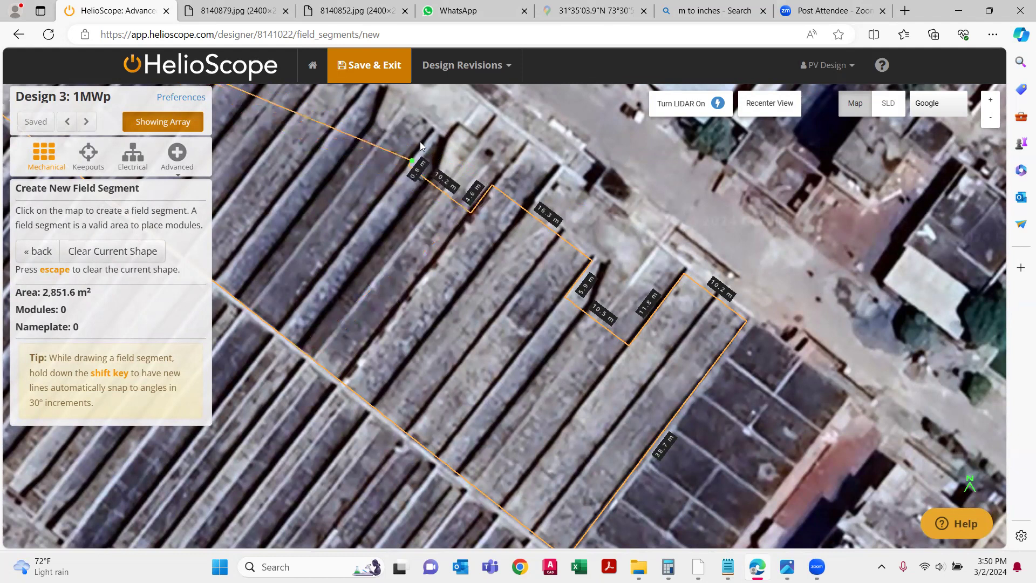
{"action": "left_click", "coordinate": [433, 135]}
- Add a road-side edge about 5 m northwest and outline a notch about 4.7 m inward, 5.5 m northwest and back out to the road
{"action": "scroll", "coordinate": [632, 250], "scroll_direction": "down", "scroll_amount": 1}
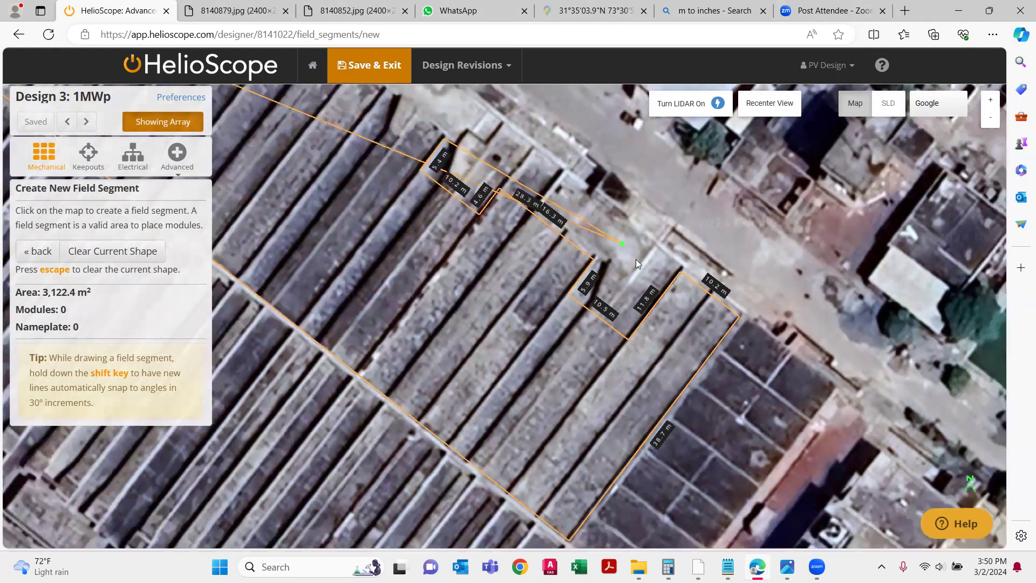
{"action": "scroll", "coordinate": [462, 159], "scroll_direction": "up", "scroll_amount": 1}
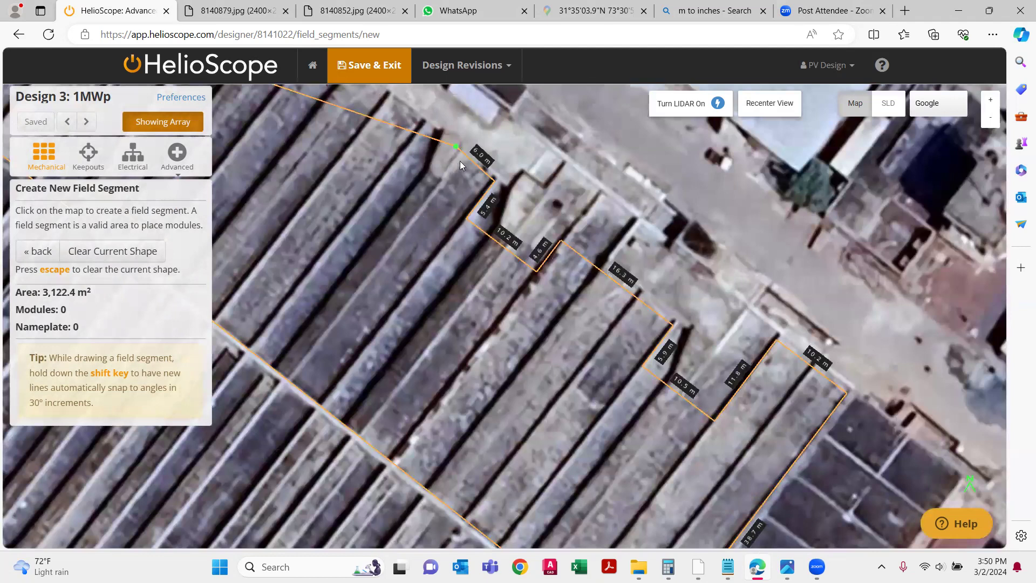
{"action": "scroll", "coordinate": [460, 161], "scroll_direction": "up", "scroll_amount": 1}
{"action": "left_click", "coordinate": [456, 160]}
{"action": "left_click", "coordinate": [431, 196]}
{"action": "scroll", "coordinate": [658, 273], "scroll_direction": "down", "scroll_amount": 1}
{"action": "scroll", "coordinate": [519, 190], "scroll_direction": "up", "scroll_amount": 1}
{"action": "left_click_drag", "start_coordinate": [511, 224], "coordinate": [537, 255]}
{"action": "scroll", "coordinate": [524, 235], "scroll_direction": "up", "scroll_amount": 2}
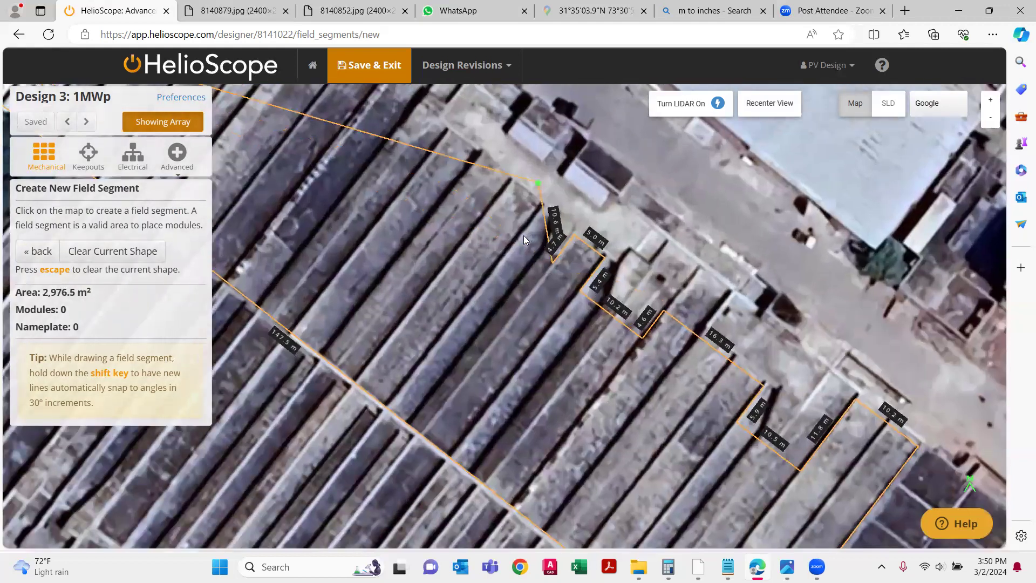
{"action": "left_click", "coordinate": [518, 241]}
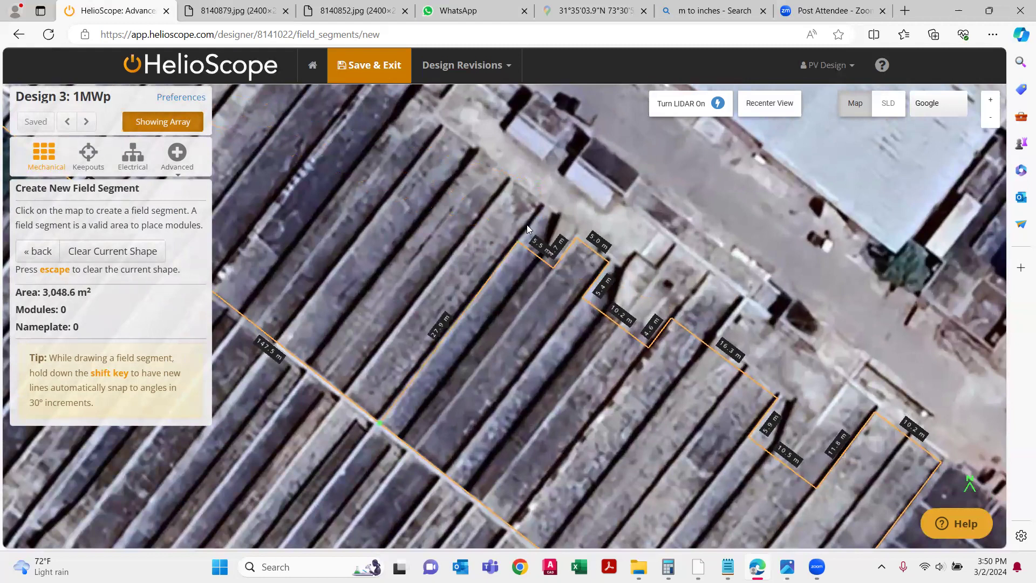
{"action": "left_click", "coordinate": [542, 205]}
- Draw the remaining road-side edge about 89.3 m to the northwestern roof strip and close the segment at its first corner, about 31.6 m southwest
{"action": "scroll", "coordinate": [559, 308], "scroll_direction": "down", "scroll_amount": 3}
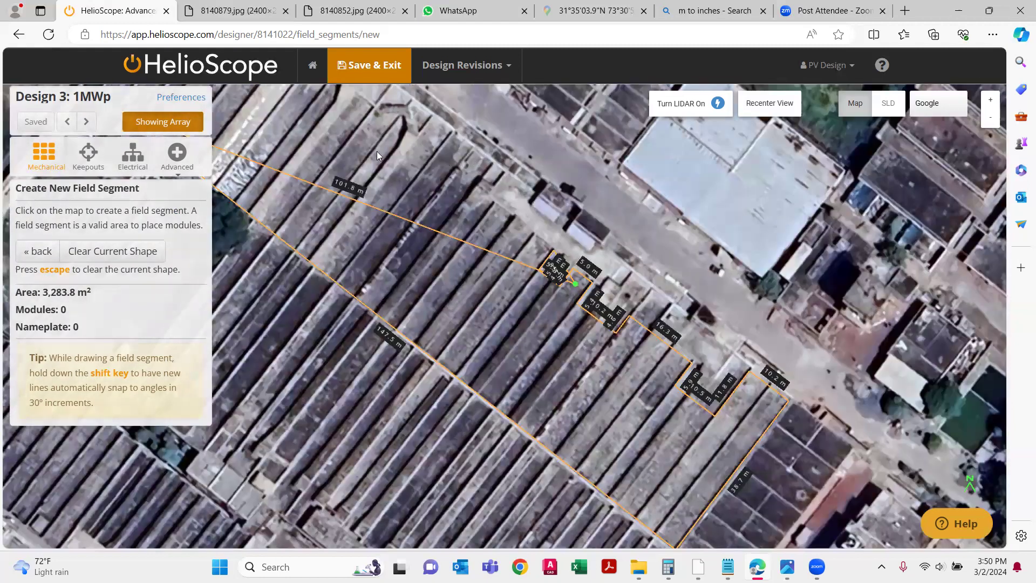
{"action": "scroll", "coordinate": [377, 151], "scroll_direction": "up", "scroll_amount": 1}
{"action": "scroll", "coordinate": [400, 185], "scroll_direction": "up", "scroll_amount": 1}
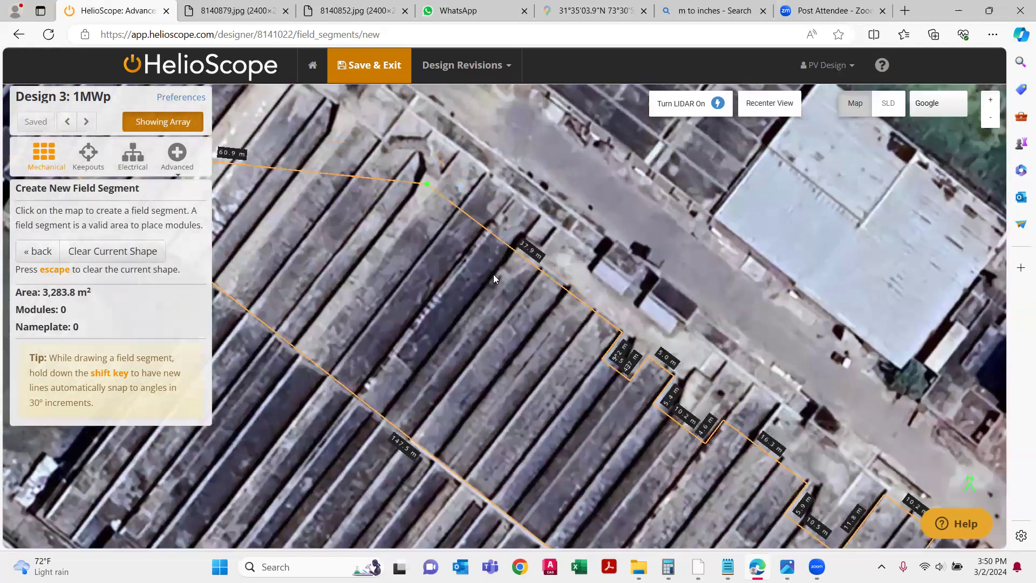
{"action": "scroll", "coordinate": [485, 259], "scroll_direction": "down", "scroll_amount": 3}
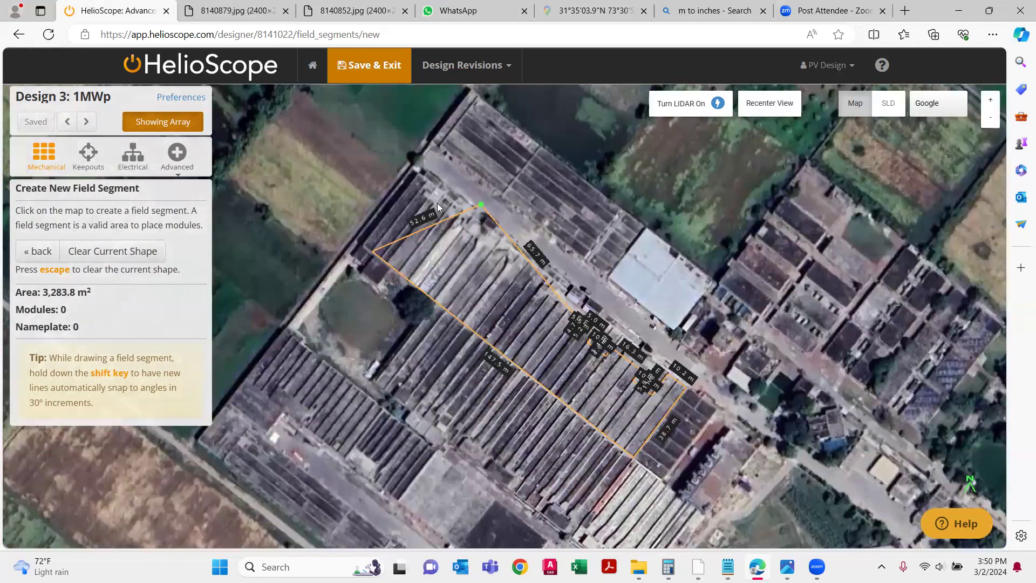
{"action": "scroll", "coordinate": [403, 180], "scroll_direction": "up", "scroll_amount": 2}
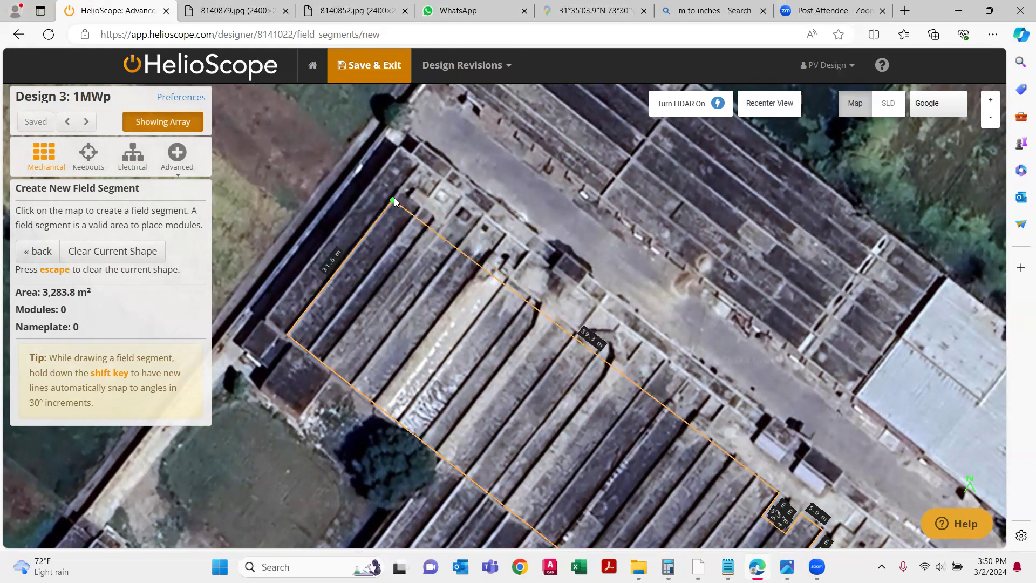
{"action": "left_click", "coordinate": [394, 197]}
{"action": "scroll", "coordinate": [387, 144], "scroll_direction": "down", "scroll_amount": 1}
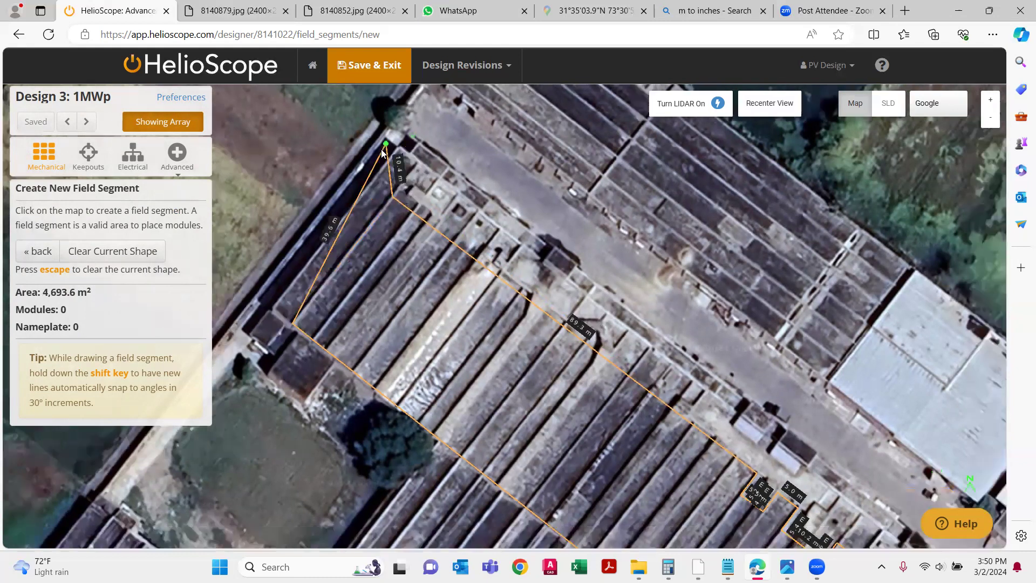
{"action": "scroll", "coordinate": [355, 204], "scroll_direction": "up", "scroll_amount": 1}
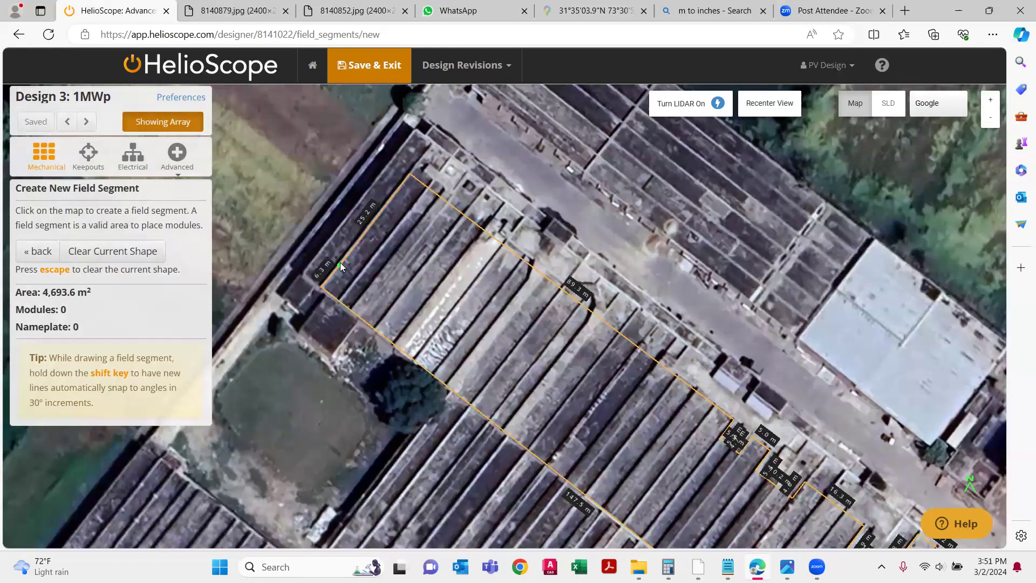
{"action": "left_click", "coordinate": [322, 287]}
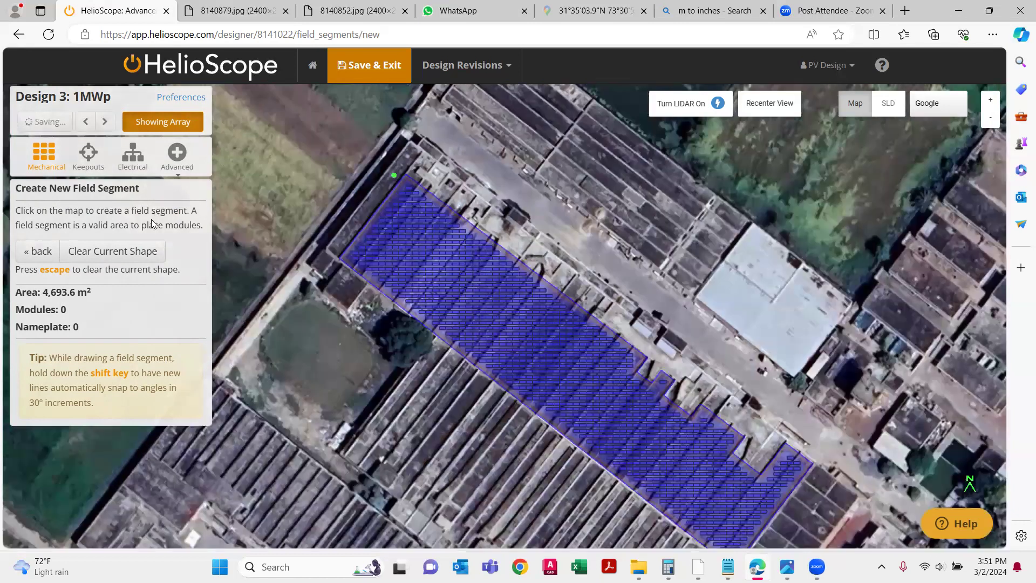
- Return to the field segment list, open the new segment's settings and select its description text
{"action": "left_click", "coordinate": [66, 154]}
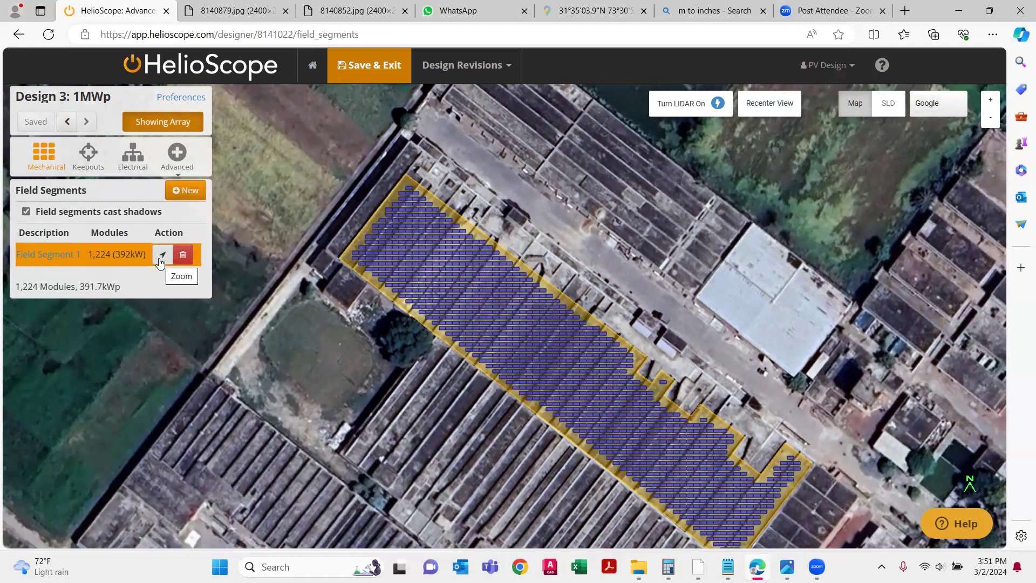
{"action": "left_click", "coordinate": [163, 254]}
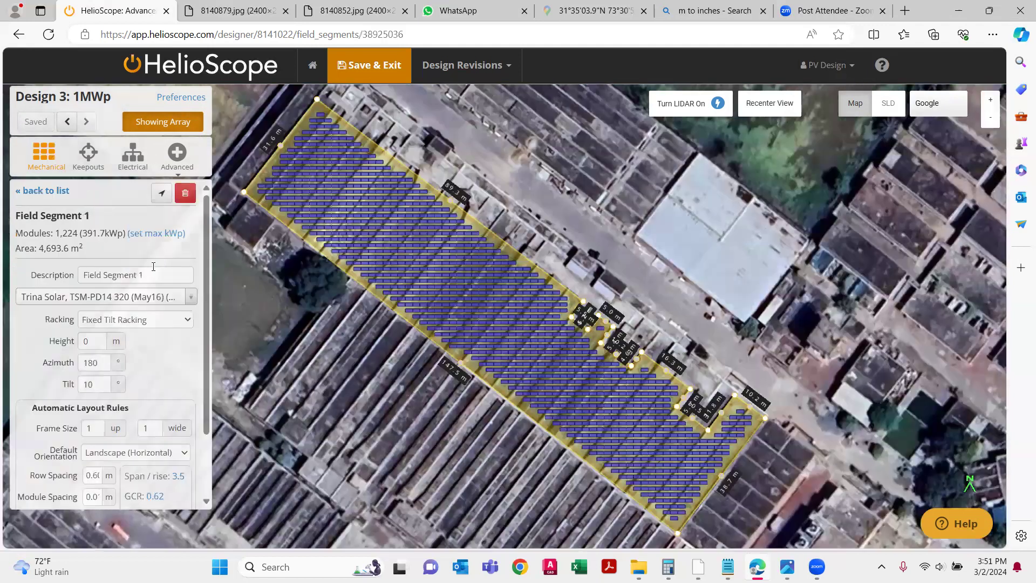
{"action": "left_click", "coordinate": [147, 275]}
{"action": "left_click_drag", "start_coordinate": [148, 275], "coordinate": [89, 275]}
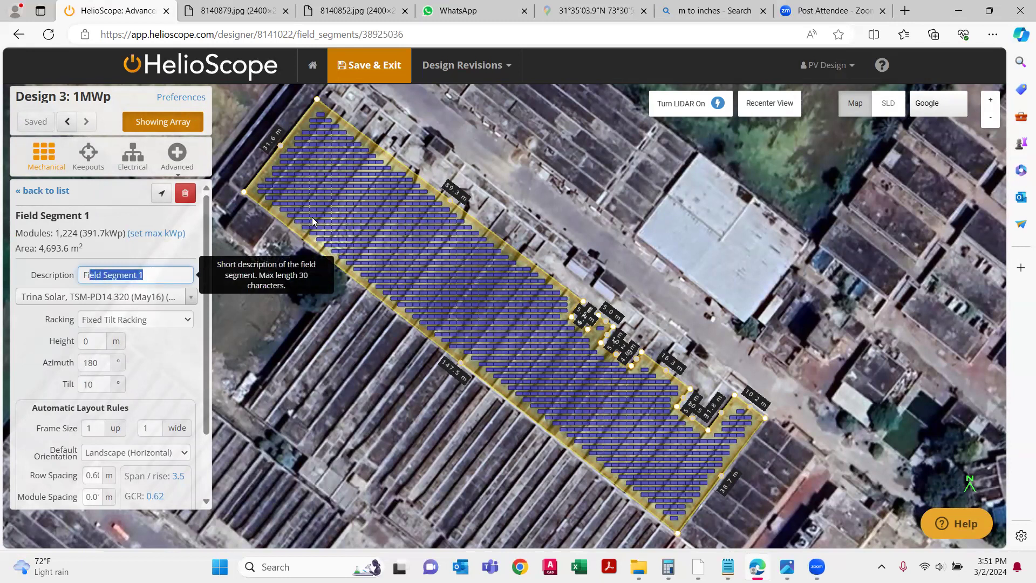
- Compare the module layout with the roof beneath at the segment's northwestern end by toggling the array's visibility, ending with it hidden
{"action": "scroll", "coordinate": [293, 130], "scroll_direction": "up", "scroll_amount": 1}
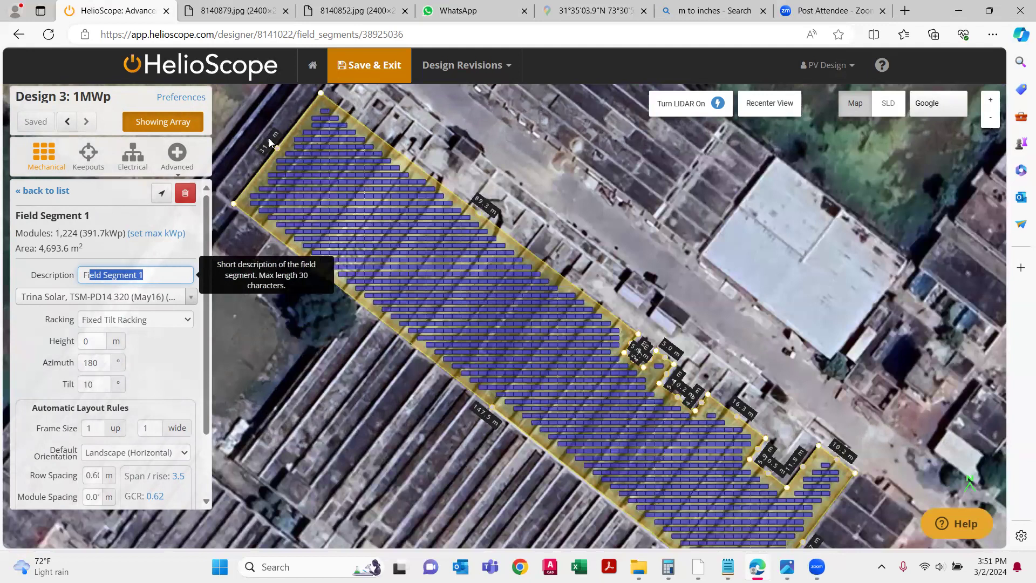
{"action": "scroll", "coordinate": [269, 143], "scroll_direction": "up", "scroll_amount": 2}
{"action": "left_click_drag", "start_coordinate": [312, 136], "coordinate": [333, 141]}
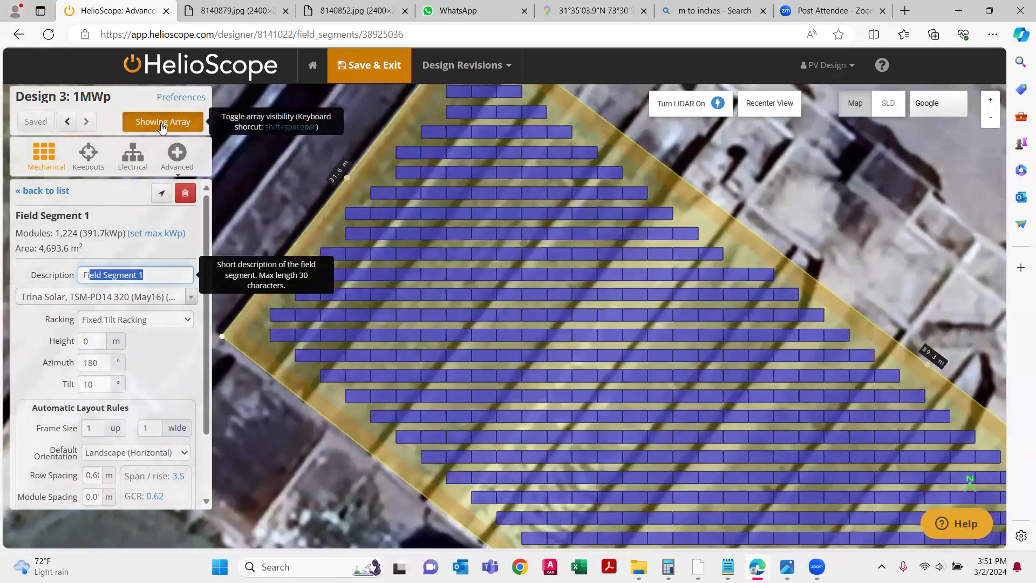
{"action": "left_click", "coordinate": [162, 123]}
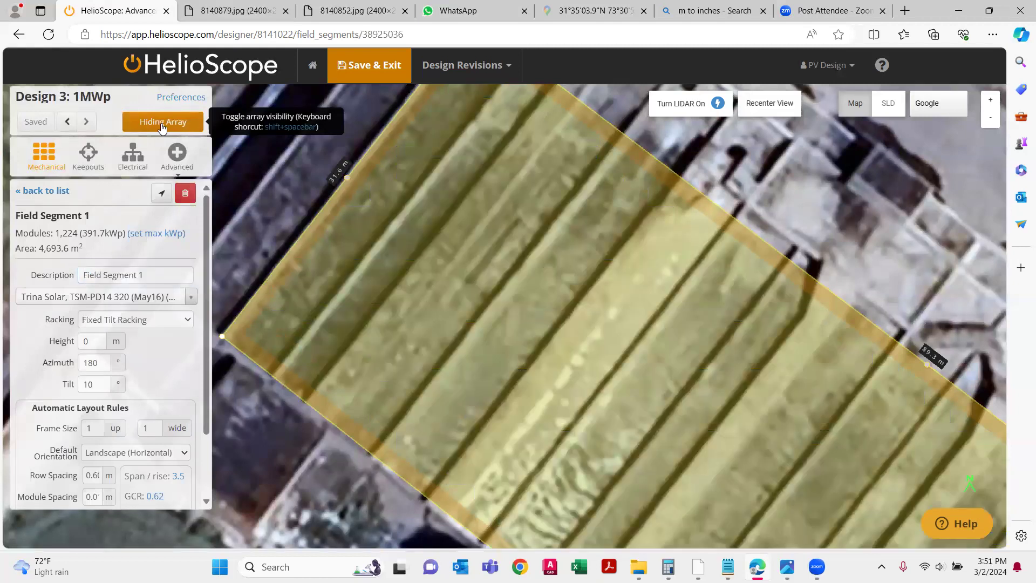
{"action": "left_click", "coordinate": [162, 125]}
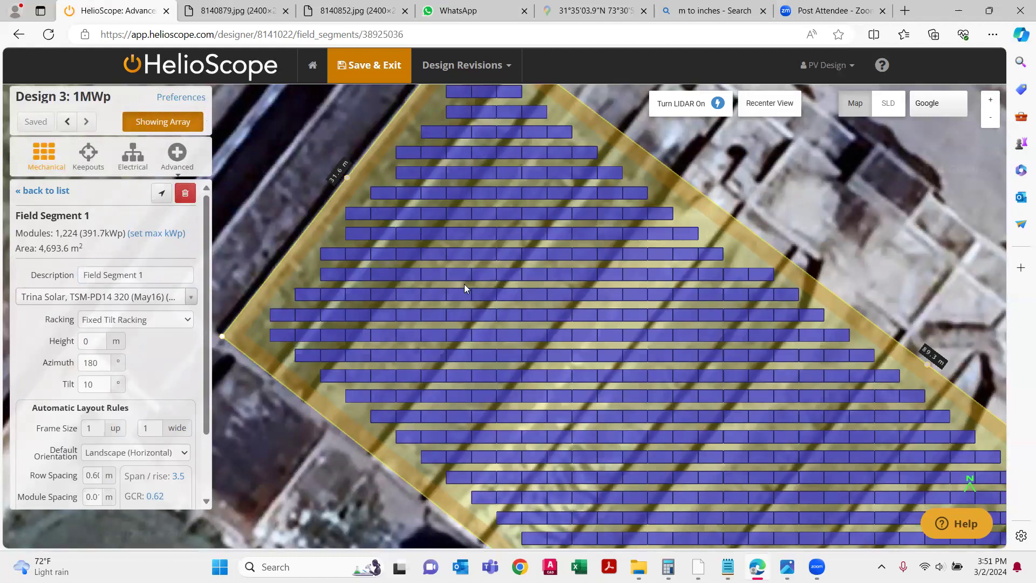
{"action": "scroll", "coordinate": [481, 258], "scroll_direction": "down", "scroll_amount": 1}
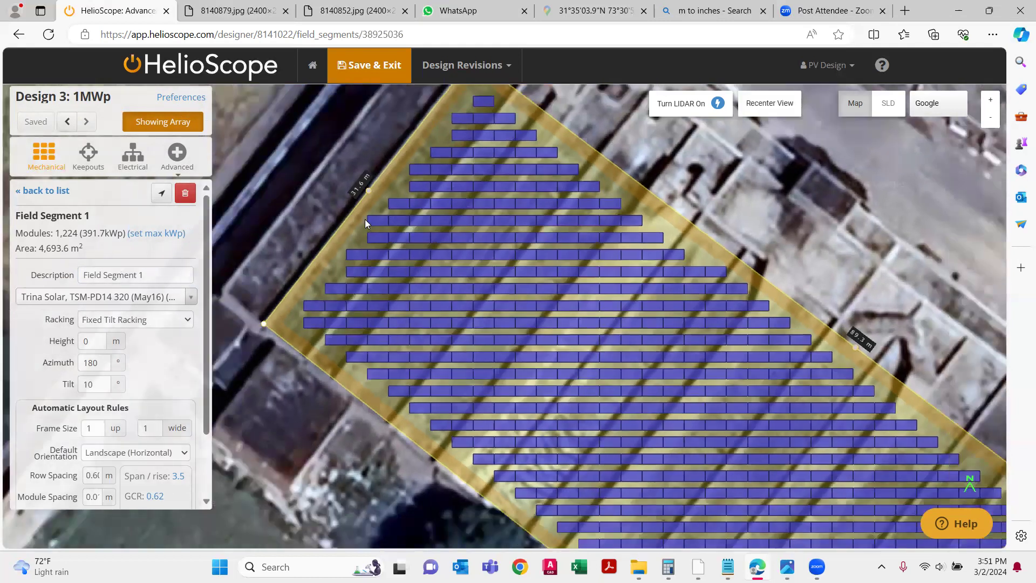
{"action": "key", "text": "space"}
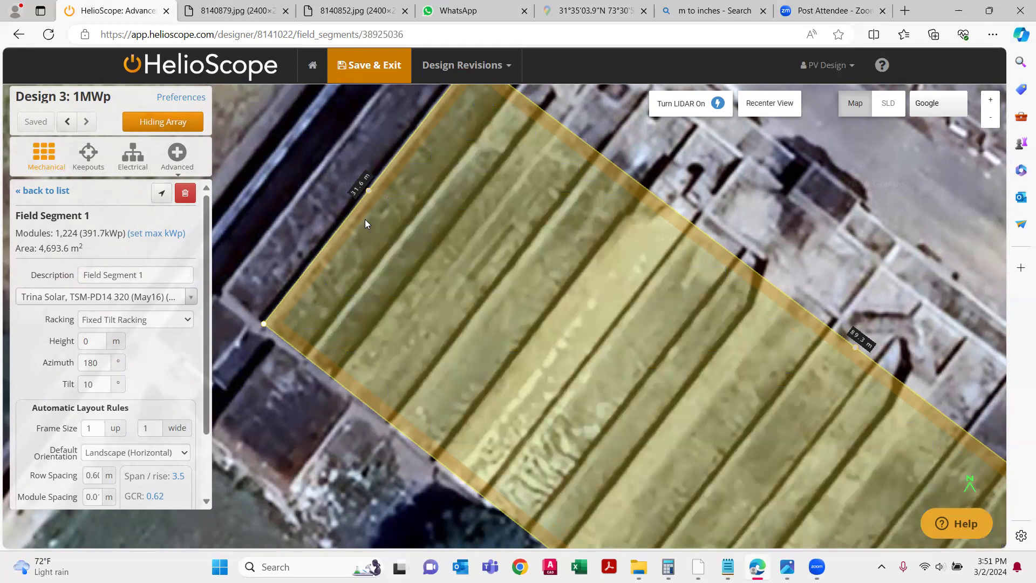
- Switch to Notepad, add the line "Shift+Backspace" below the location coordinates, and return to the HelioScope design
{"action": "key", "text": "alt+Tab"}
{"action": "left_click", "coordinate": [569, 205]}
{"action": "key", "text": "Return"}
{"action": "type", "text": "Shift"}
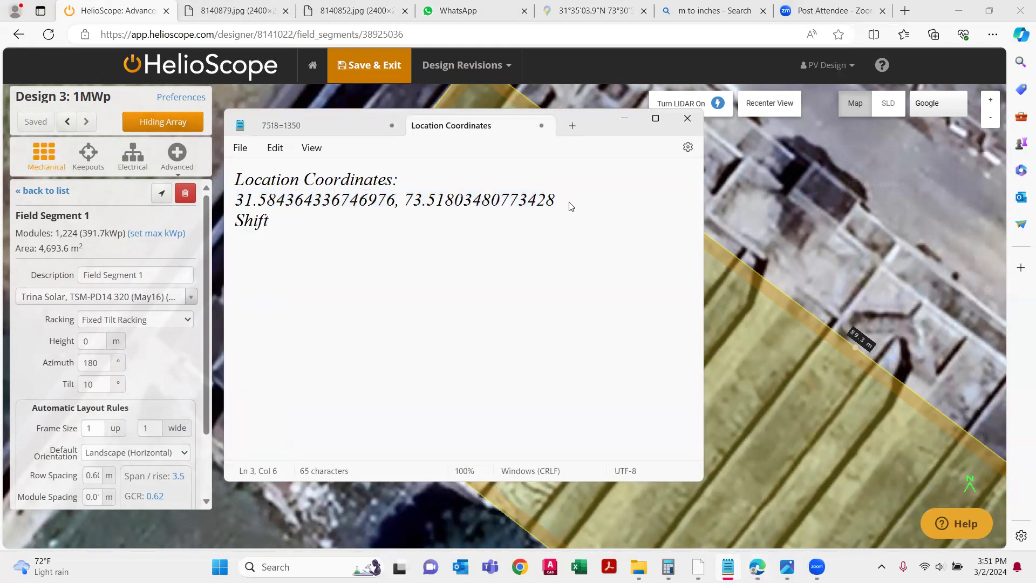
{"action": "type", "text": "+Backspace"}
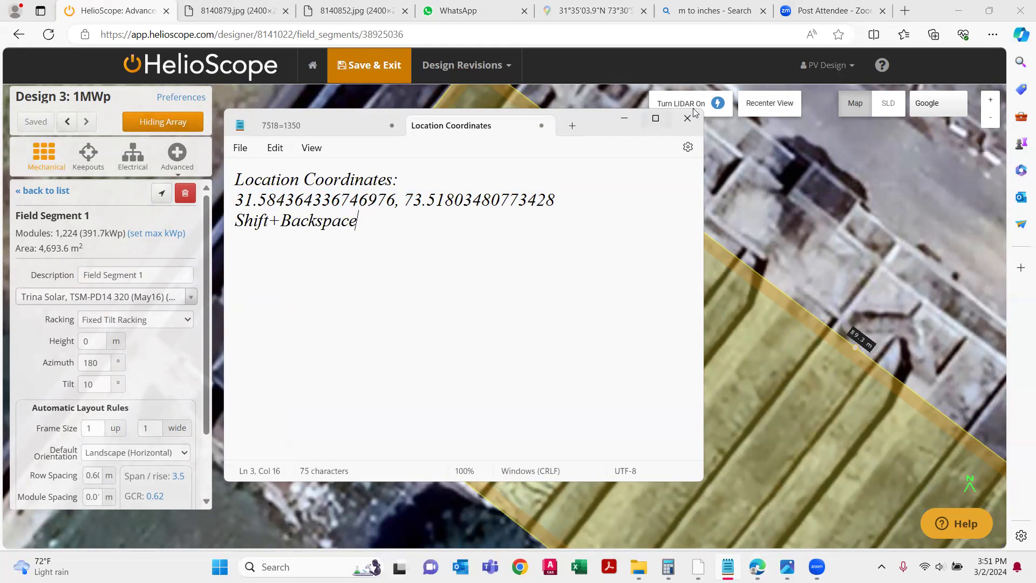
{"action": "left_click", "coordinate": [626, 119]}
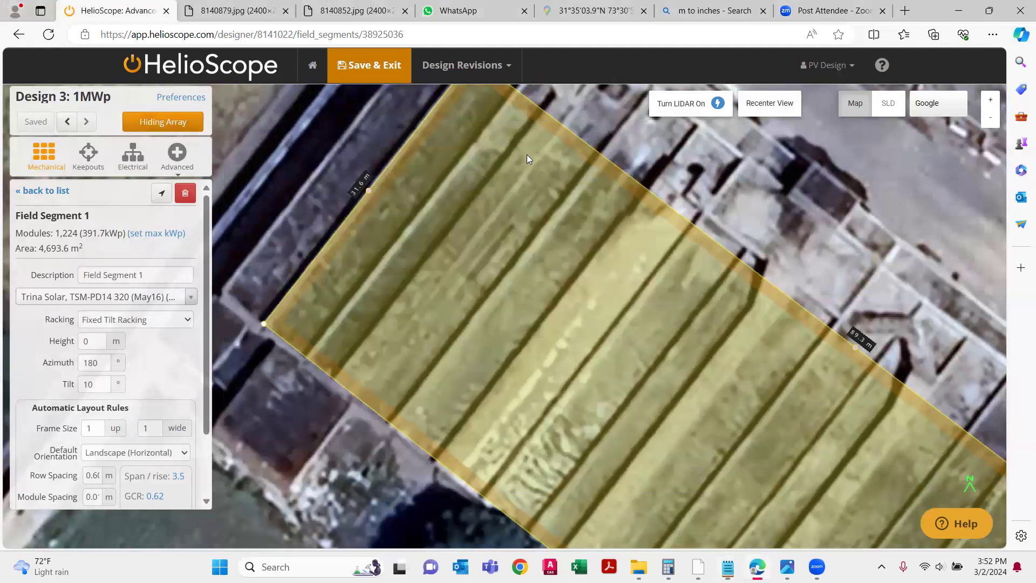
- Show and hide the array over the field segment several times with the shortcut, finishing with the modules hidden
{"action": "key", "text": "shift+BackSpace"}
{"action": "key", "text": "shift+BackSpace"}
{"action": "key", "text": "shift+BackSpace"}
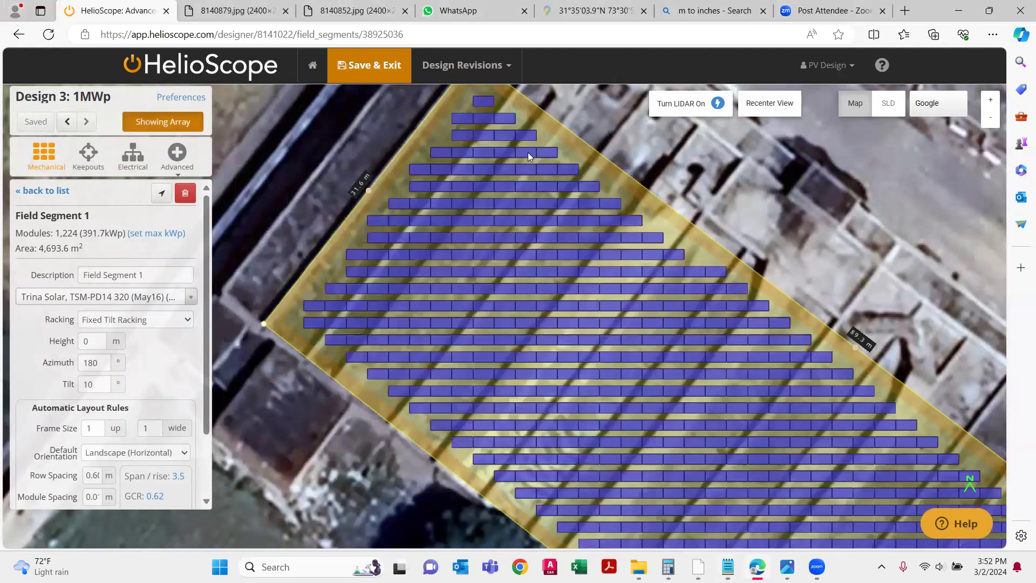
{"action": "key", "text": "shift+BackSpace"}
{"action": "key", "text": "shift+BackSpace"}
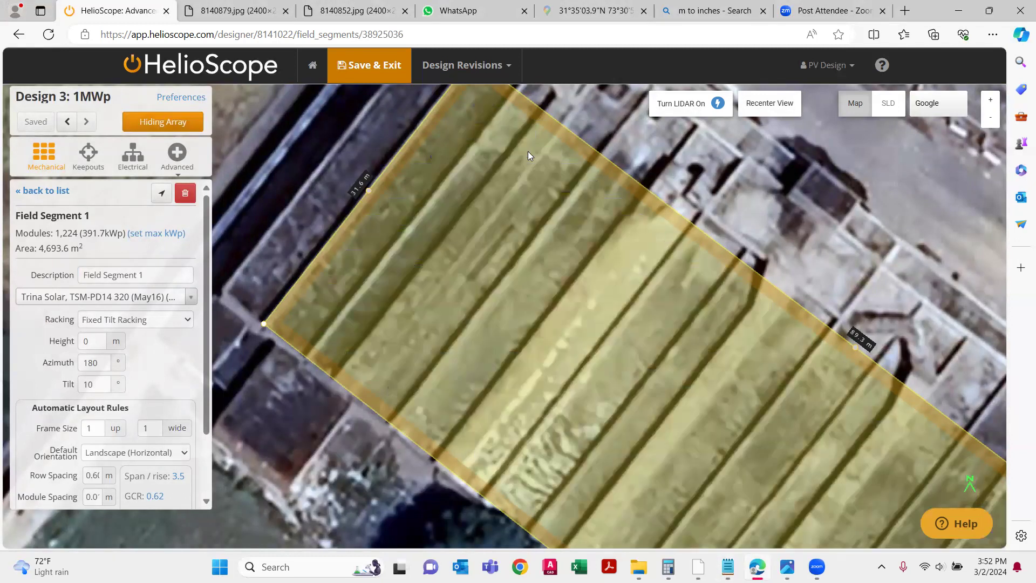
{"action": "key", "text": "shift+BackSpace"}
{"action": "key", "text": "shift+BackSpace"}
- Set Field Segment 1's module to the favorite HUASUN, HS-210-B132DS710 (710W)
{"action": "scroll", "coordinate": [521, 181], "scroll_direction": "up", "scroll_amount": 2}
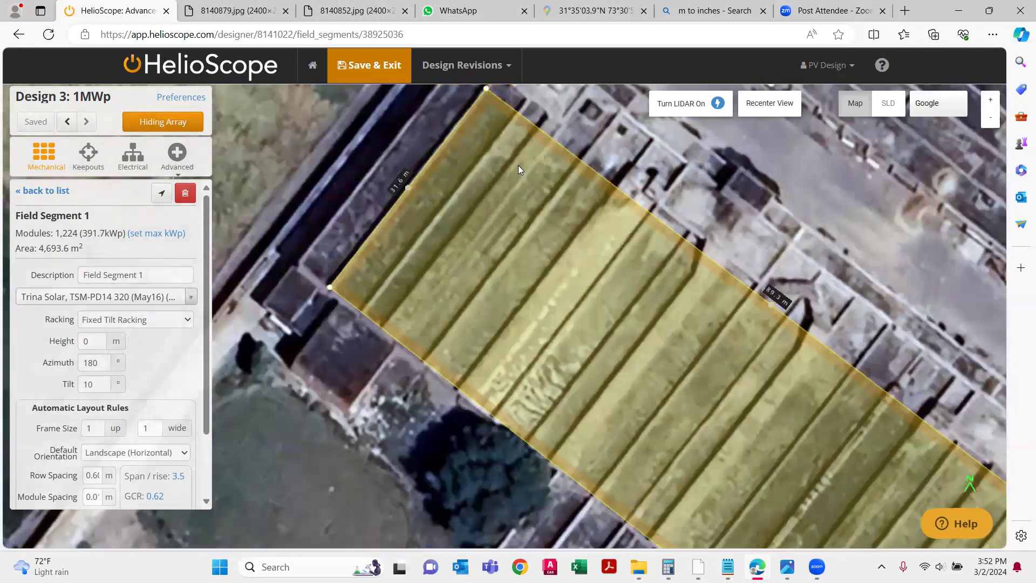
{"action": "scroll", "coordinate": [518, 167], "scroll_direction": "down", "scroll_amount": 1}
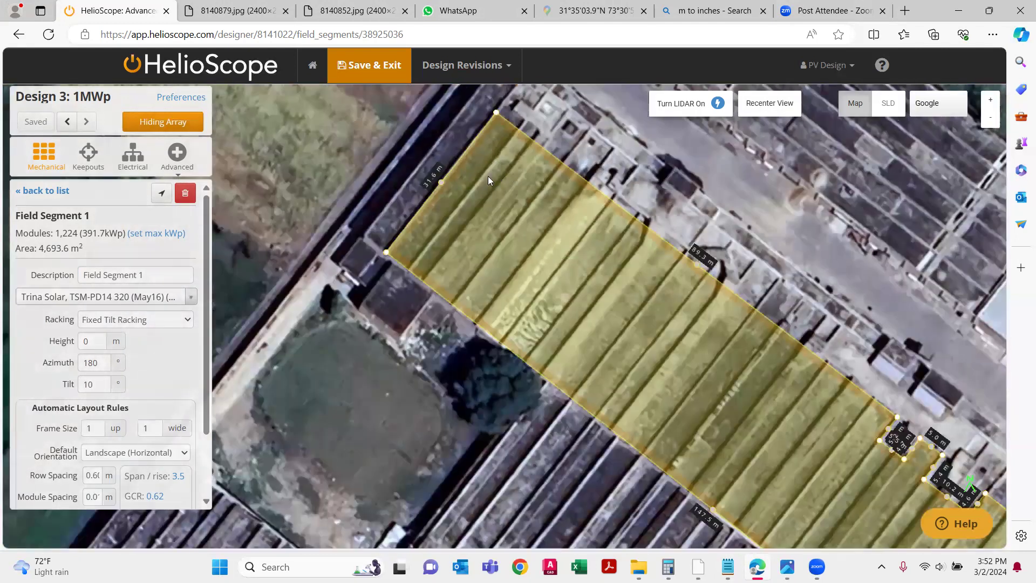
{"action": "left_click", "coordinate": [120, 301]}
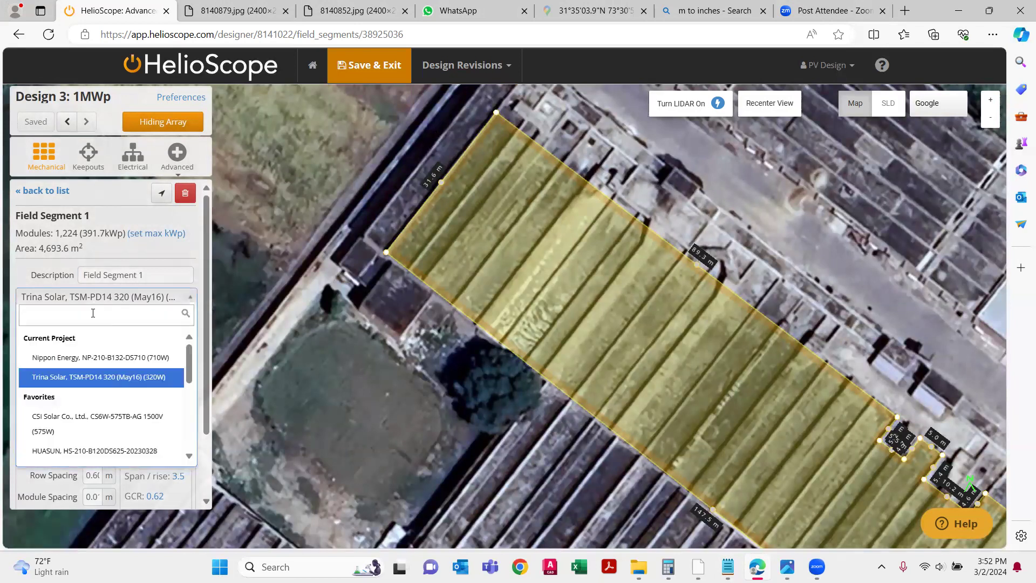
{"action": "scroll", "coordinate": [77, 372], "scroll_direction": "down", "scroll_amount": 1}
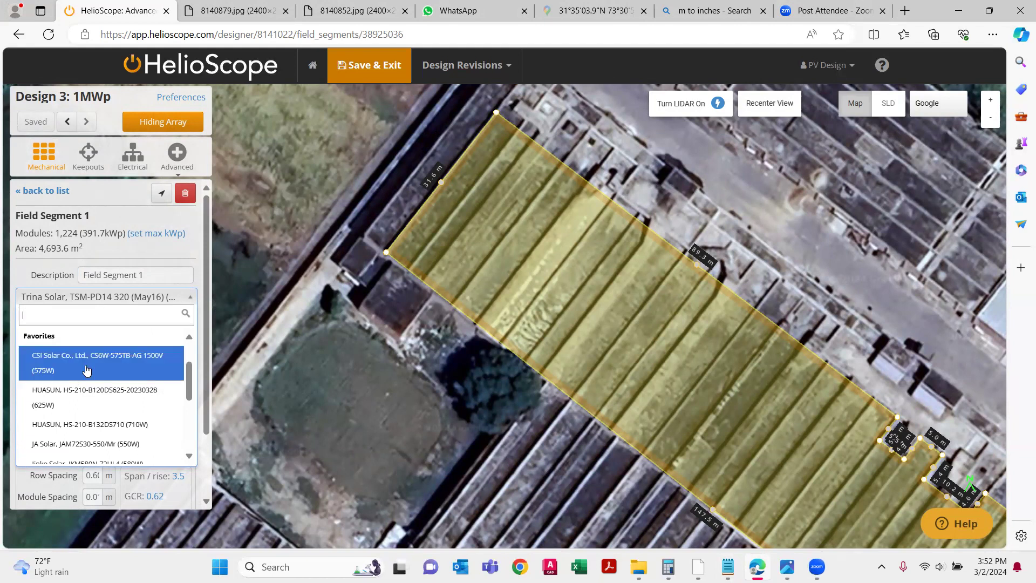
{"action": "left_click", "coordinate": [94, 424]}
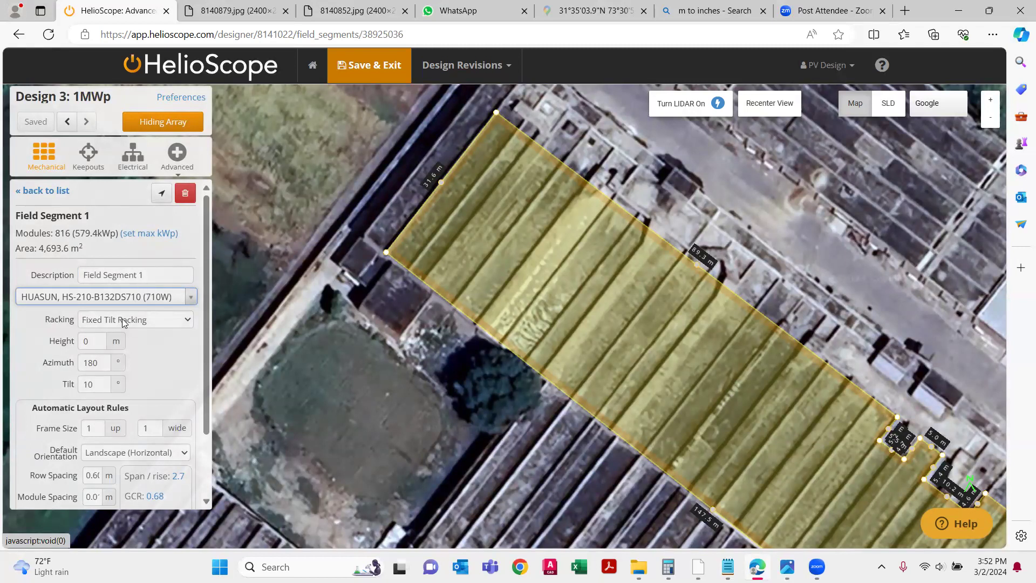
- Switch Field Segment 1's racking to Flush Mount Racking
{"action": "left_click", "coordinate": [85, 342]}
{"action": "double_click", "coordinate": [85, 341]}
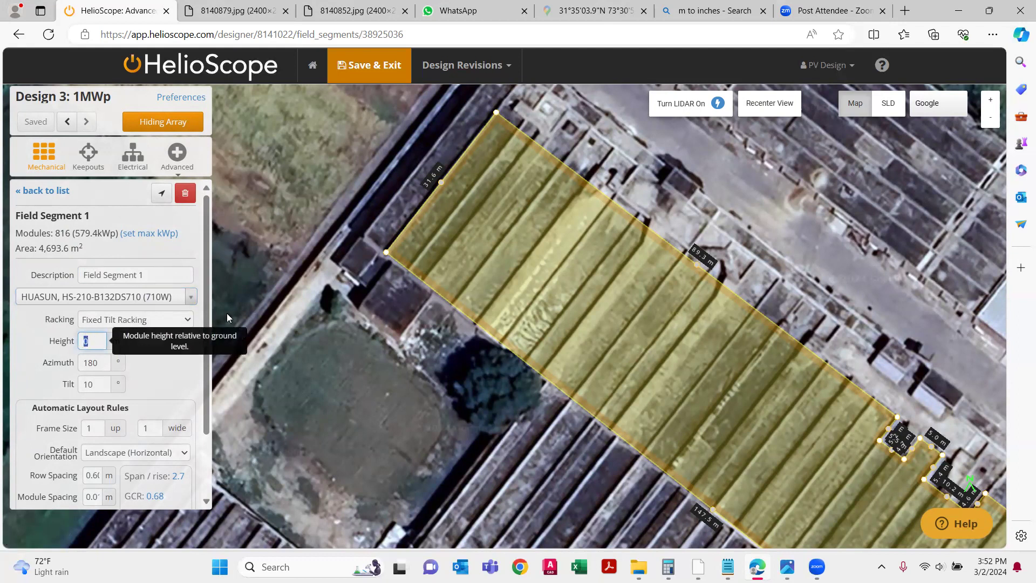
{"action": "left_click", "coordinate": [164, 318]}
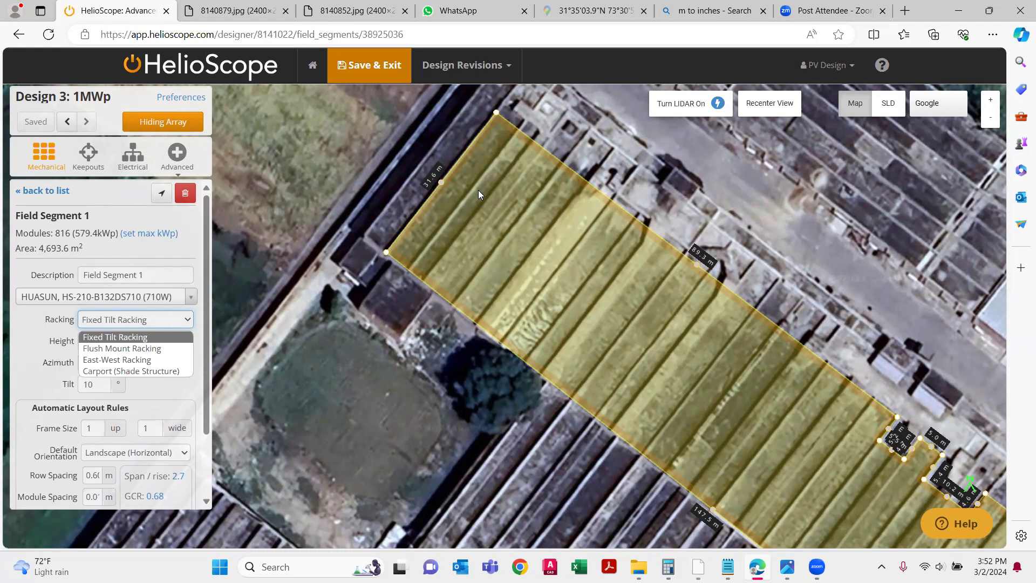
{"action": "left_click", "coordinate": [173, 348]}
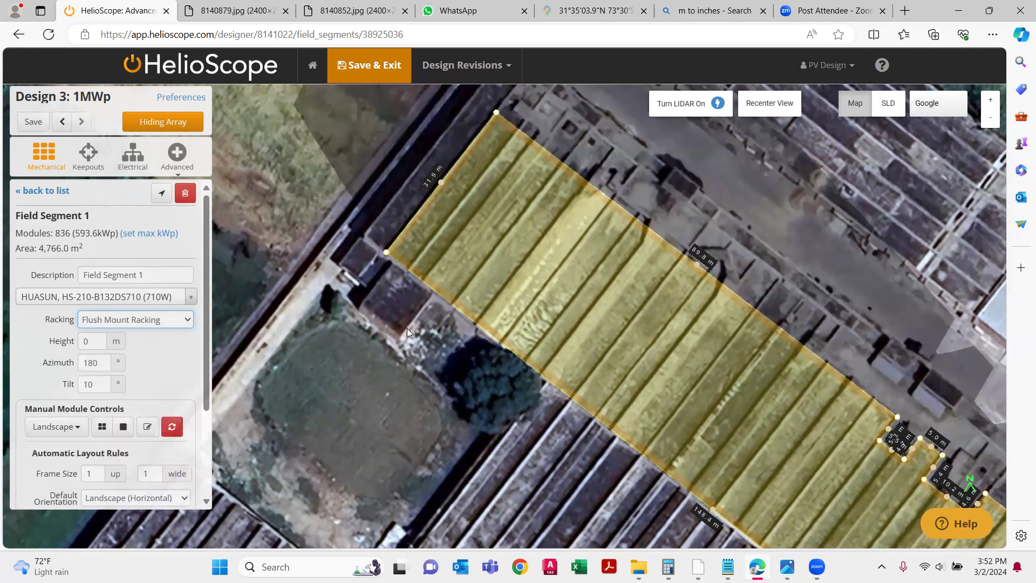
- Try a 15° tilt on the flush-mounted Field Segment 1 and settle on 5°, checking its slope from the side
{"action": "left_click_drag", "start_coordinate": [407, 328], "coordinate": [557, 247]}
{"action": "mouse_move", "coordinate": [526, 199]}
{"action": "left_mouse_down"}
{"action": "mouse_move", "coordinate": [545, 194]}
{"action": "mouse_move", "coordinate": [540, 201]}
{"action": "left_mouse_up"}
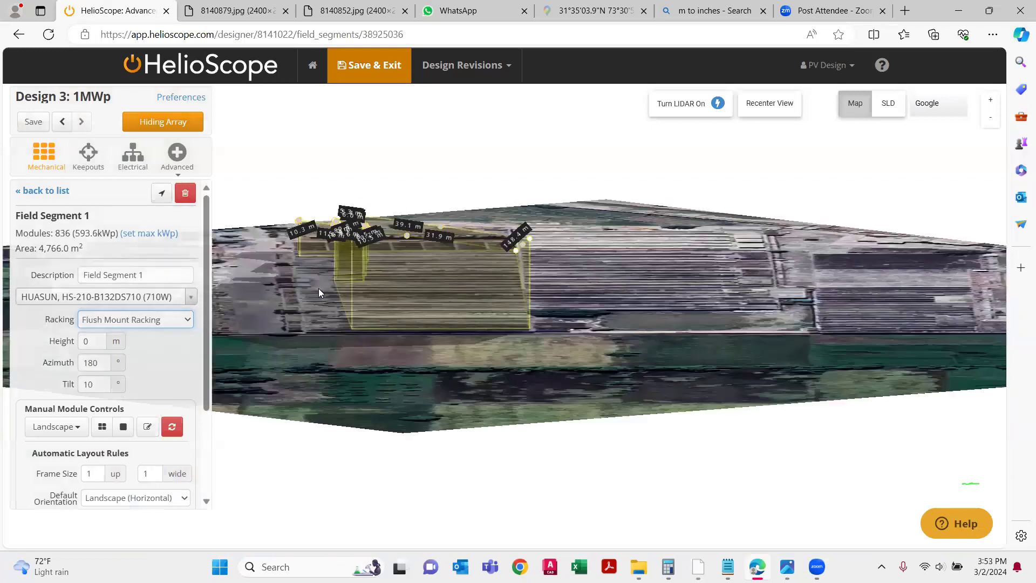
{"action": "left_click", "coordinate": [81, 384]}
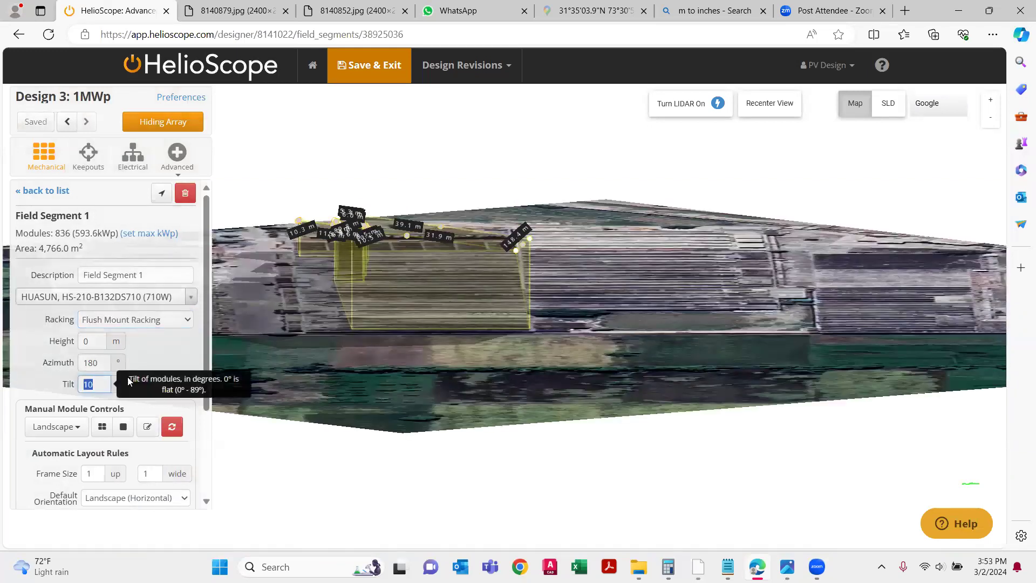
{"action": "type", "text": "15"}
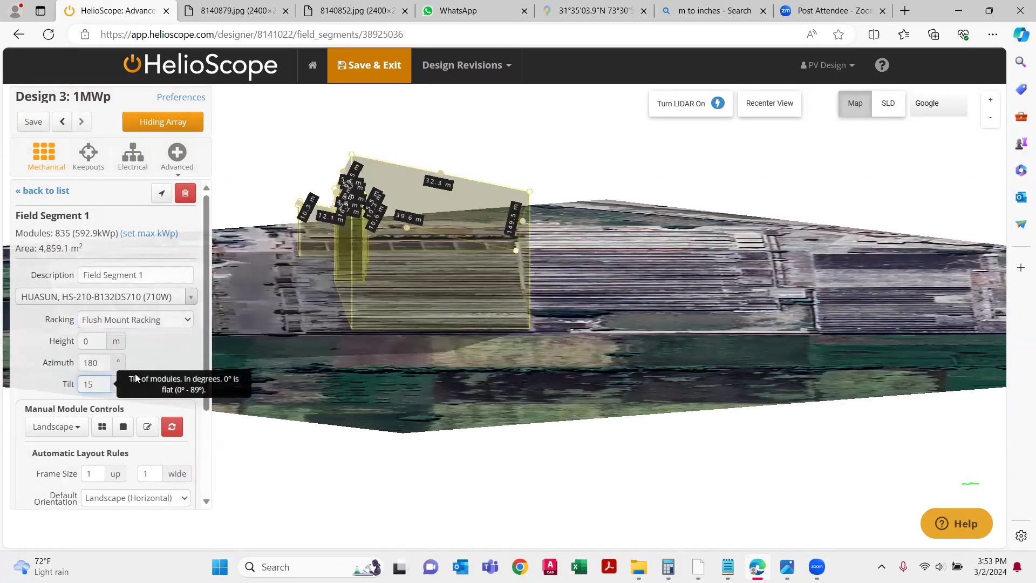
{"action": "double_click", "coordinate": [84, 384]}
{"action": "left_click_drag", "start_coordinate": [96, 385], "coordinate": [81, 382]}
{"action": "type", "text": "5"}
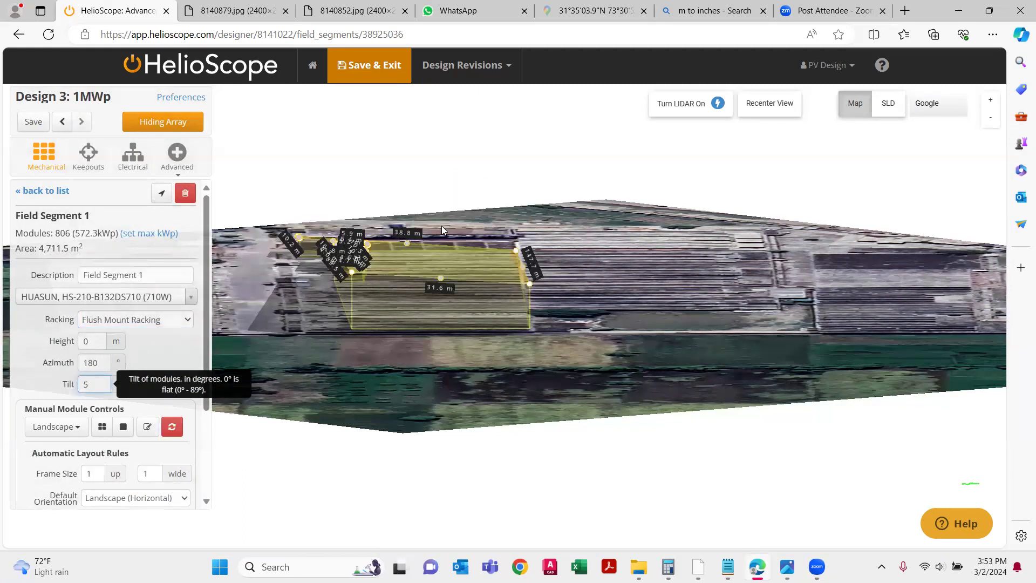
{"action": "left_click_drag", "start_coordinate": [558, 255], "coordinate": [334, 298]}
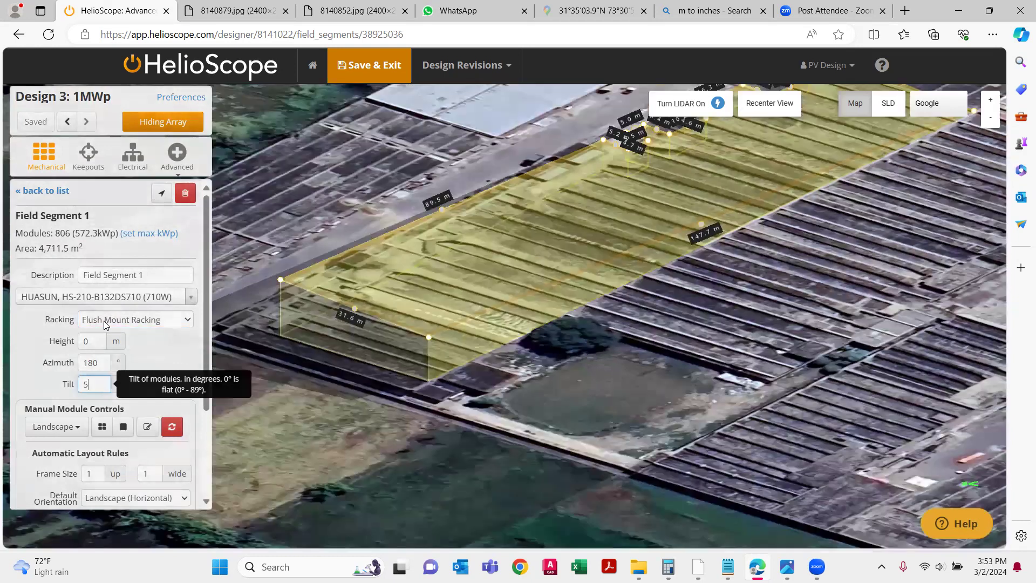
- Switch Field Segment 1 to East-West Racking and examine the paired modules at its western corner from above and at a low angle
{"action": "left_click", "coordinate": [106, 324]}
{"action": "left_click", "coordinate": [110, 359]}
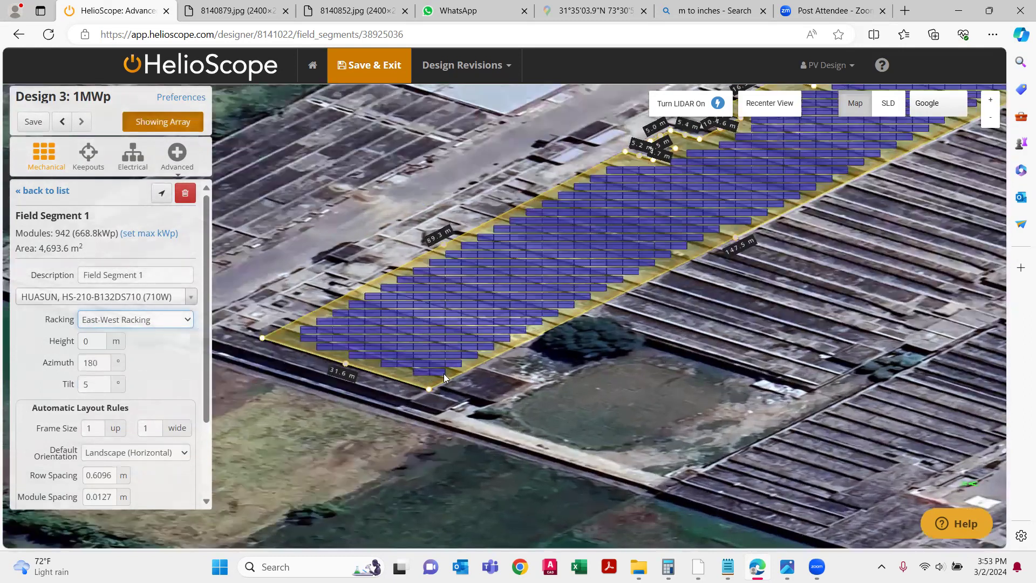
{"action": "scroll", "coordinate": [444, 374], "scroll_direction": "up", "scroll_amount": 2}
{"action": "scroll", "coordinate": [360, 413], "scroll_direction": "up", "scroll_amount": 3}
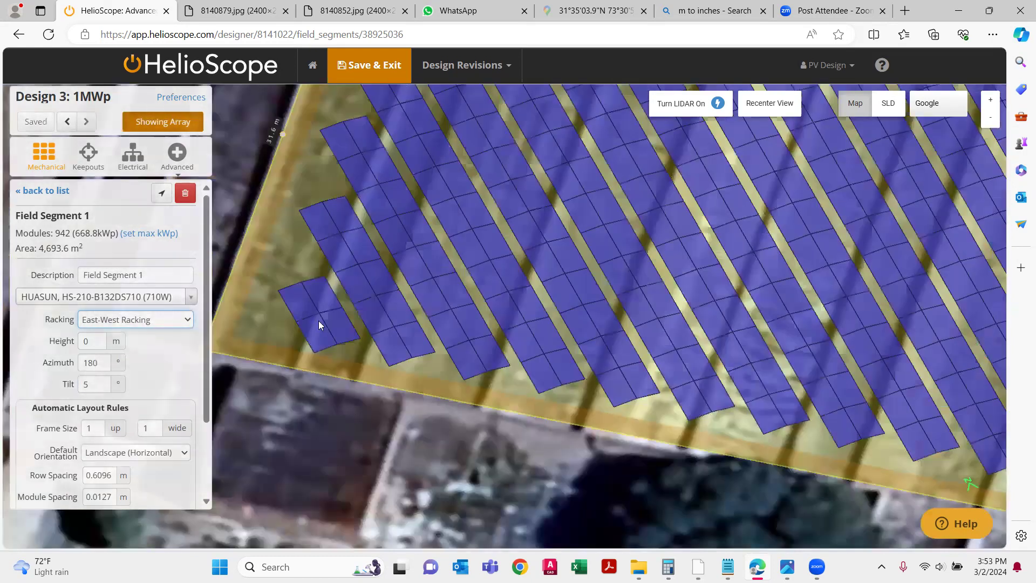
{"action": "scroll", "coordinate": [323, 326], "scroll_direction": "up", "scroll_amount": 2}
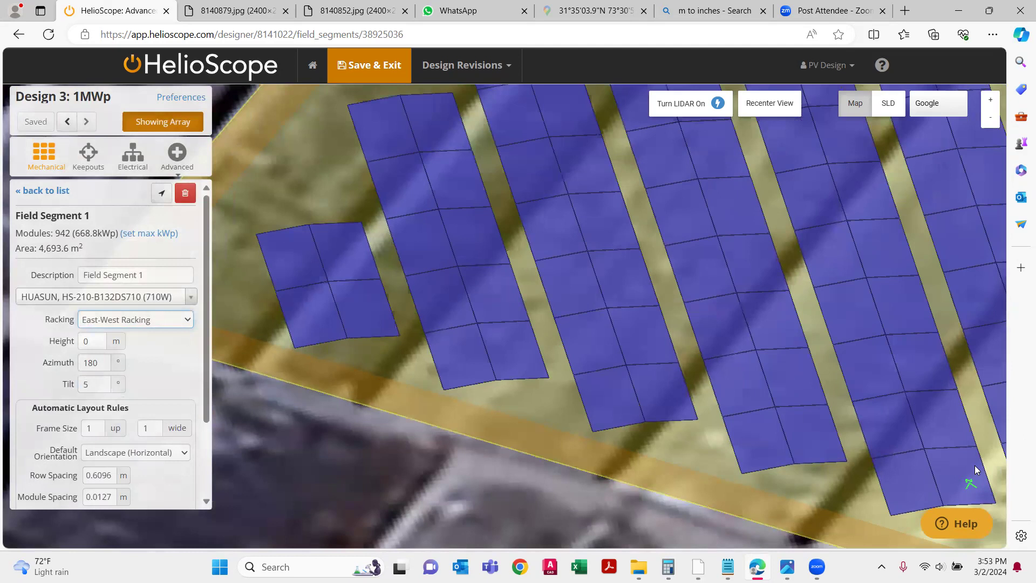
{"action": "left_click", "coordinate": [779, 112]}
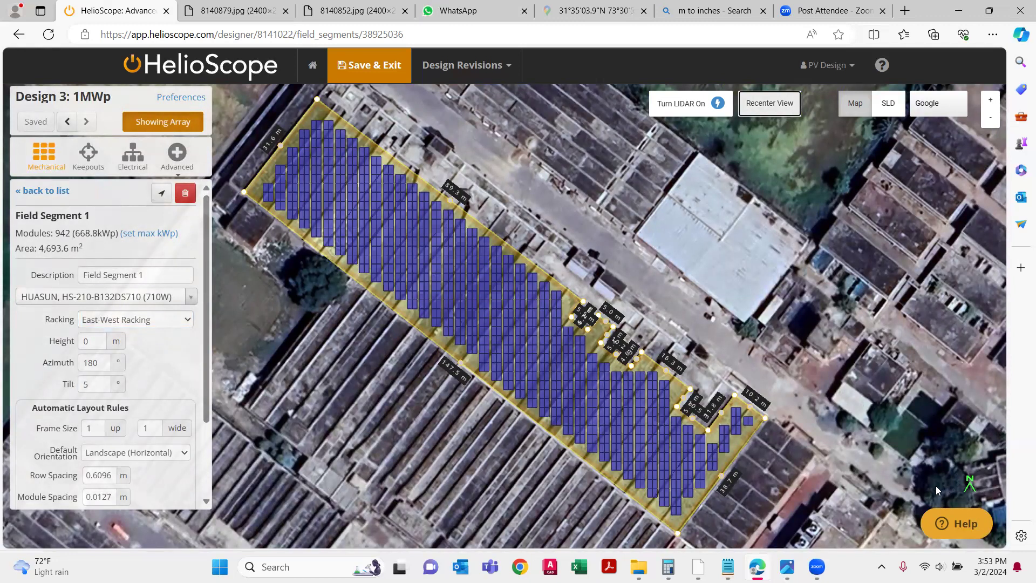
{"action": "left_click_drag", "start_coordinate": [333, 213], "coordinate": [368, 229]}
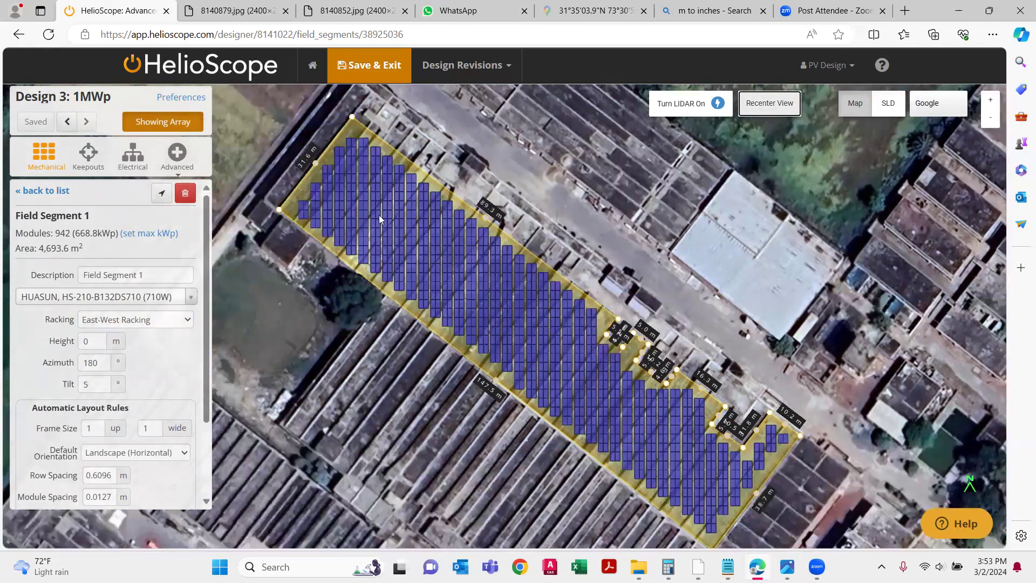
{"action": "scroll", "coordinate": [380, 215], "scroll_direction": "up", "scroll_amount": 2}
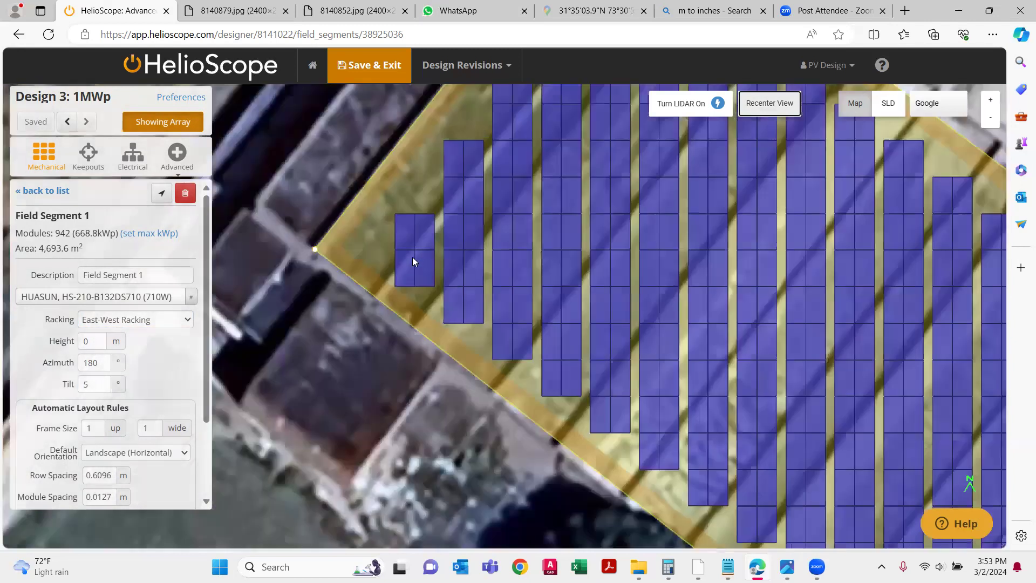
{"action": "scroll", "coordinate": [412, 257], "scroll_direction": "up", "scroll_amount": 2}
{"action": "left_click_drag", "start_coordinate": [443, 224], "coordinate": [441, 210]}
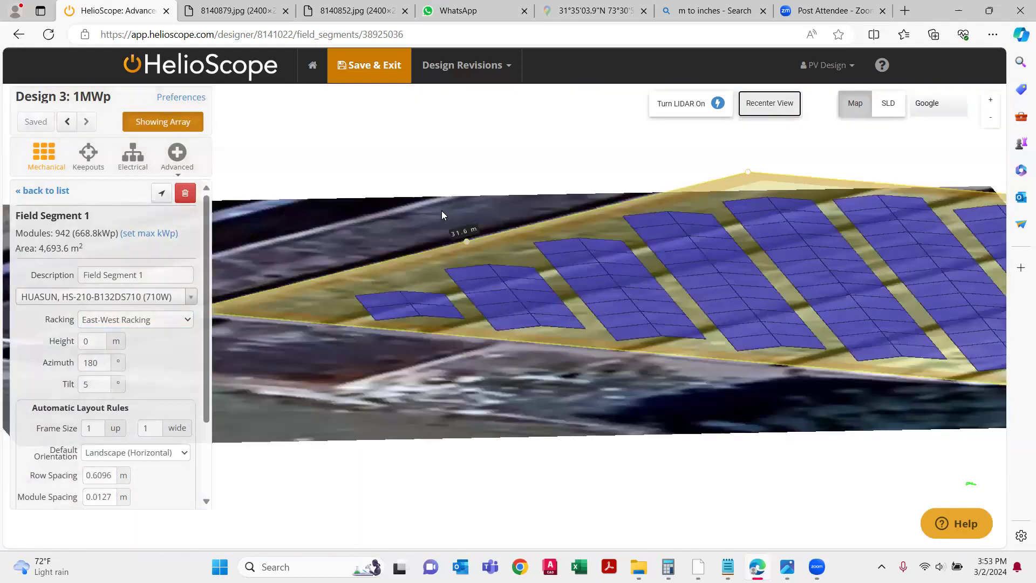
{"action": "left_click_drag", "start_coordinate": [426, 245], "coordinate": [447, 316]}
{"action": "scroll", "coordinate": [406, 320], "scroll_direction": "up", "scroll_amount": 2}
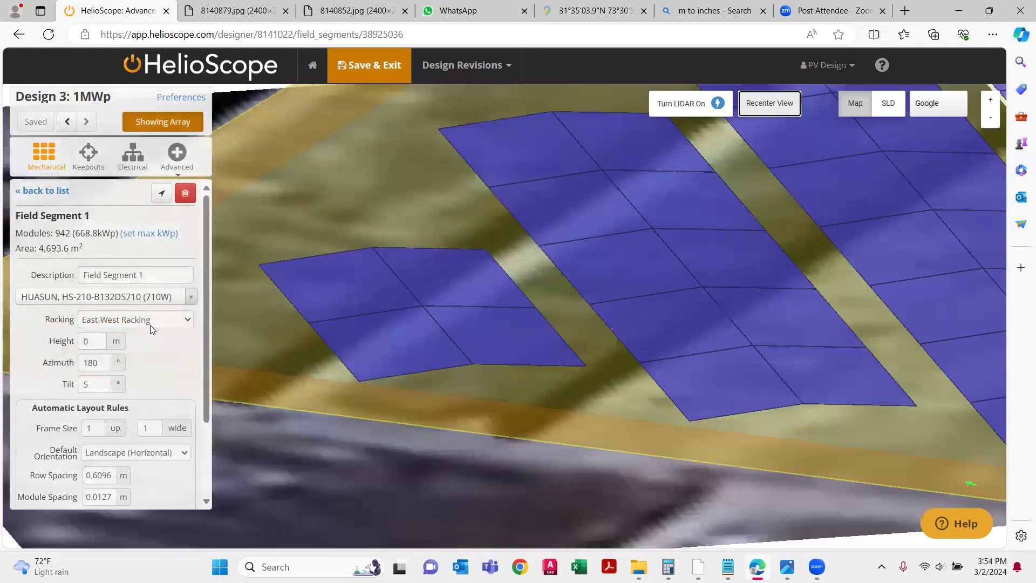
- Set Field Segment 1's racking to Fixed Tilt Racking and recenter the view on the array
{"action": "left_click", "coordinate": [149, 323]}
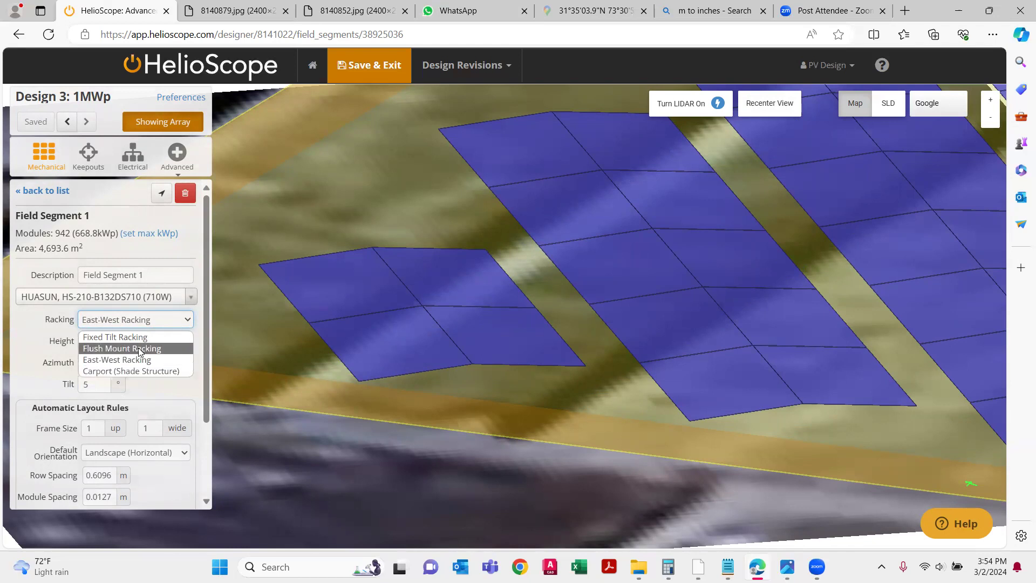
{"action": "left_click", "coordinate": [115, 337]}
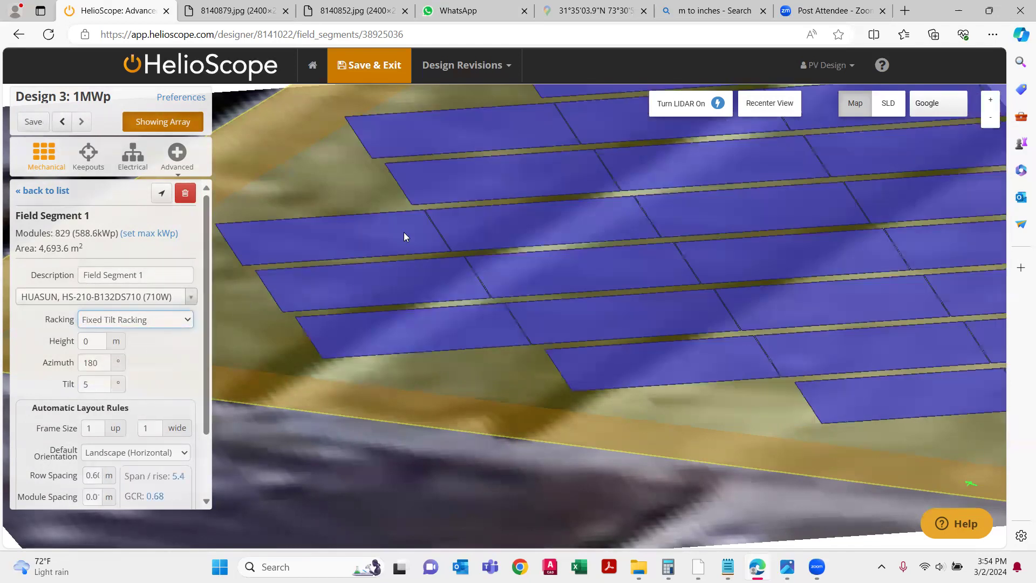
{"action": "left_click", "coordinate": [743, 105]}
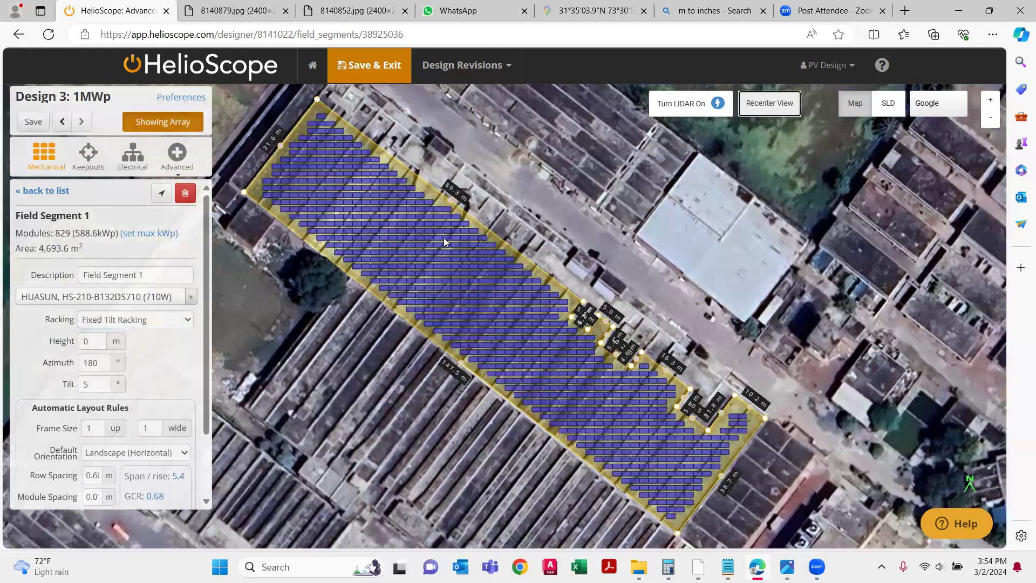
- Nudge Field Segment 1 slightly northward over the roof and review how its fixed-tilt rows lie on it
{"action": "scroll", "coordinate": [339, 271], "scroll_direction": "up", "scroll_amount": 1}
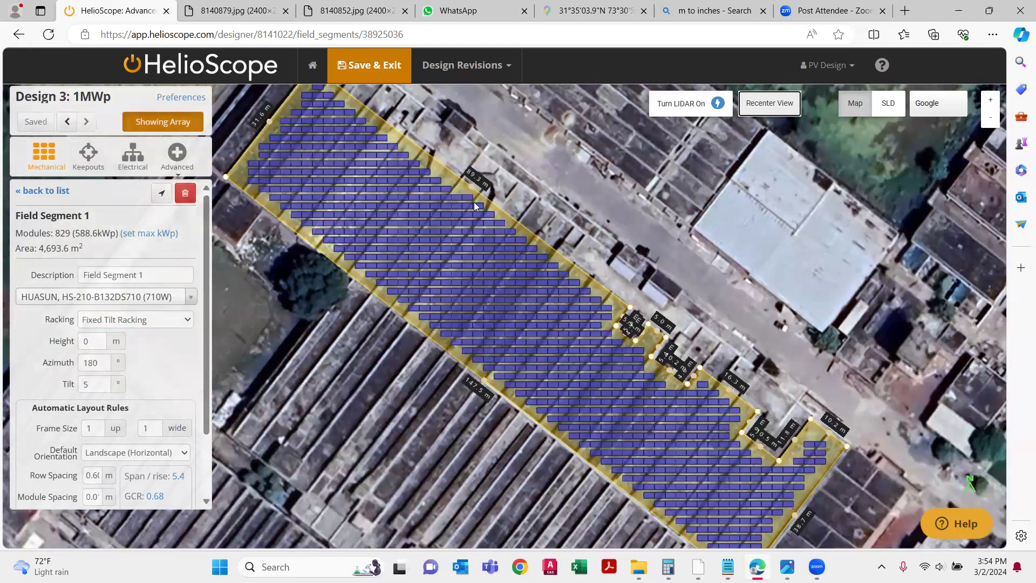
{"action": "scroll", "coordinate": [474, 202], "scroll_direction": "up", "scroll_amount": 1}
{"action": "scroll", "coordinate": [380, 238], "scroll_direction": "up", "scroll_amount": 1}
{"action": "scroll", "coordinate": [385, 251], "scroll_direction": "up", "scroll_amount": 1}
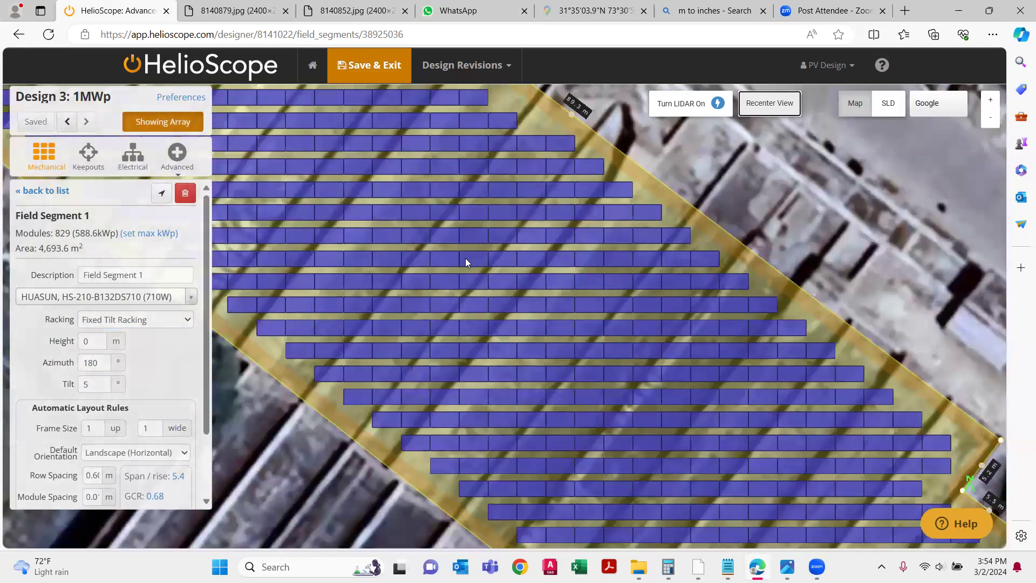
{"action": "left_click_drag", "start_coordinate": [516, 244], "coordinate": [518, 238]}
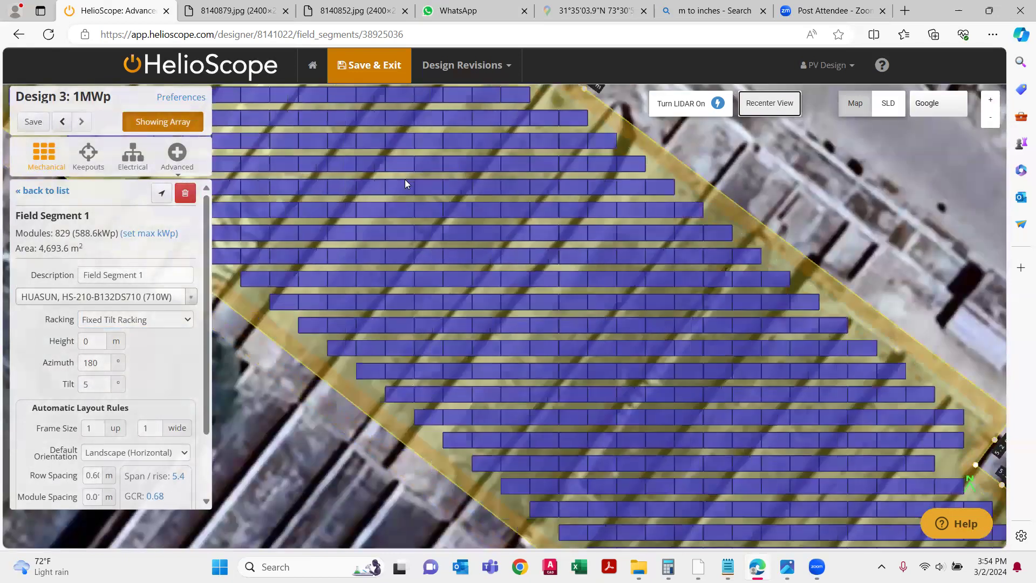
{"action": "scroll", "coordinate": [562, 258], "scroll_direction": "down", "scroll_amount": 1}
{"action": "scroll", "coordinate": [572, 257], "scroll_direction": "down", "scroll_amount": 1}
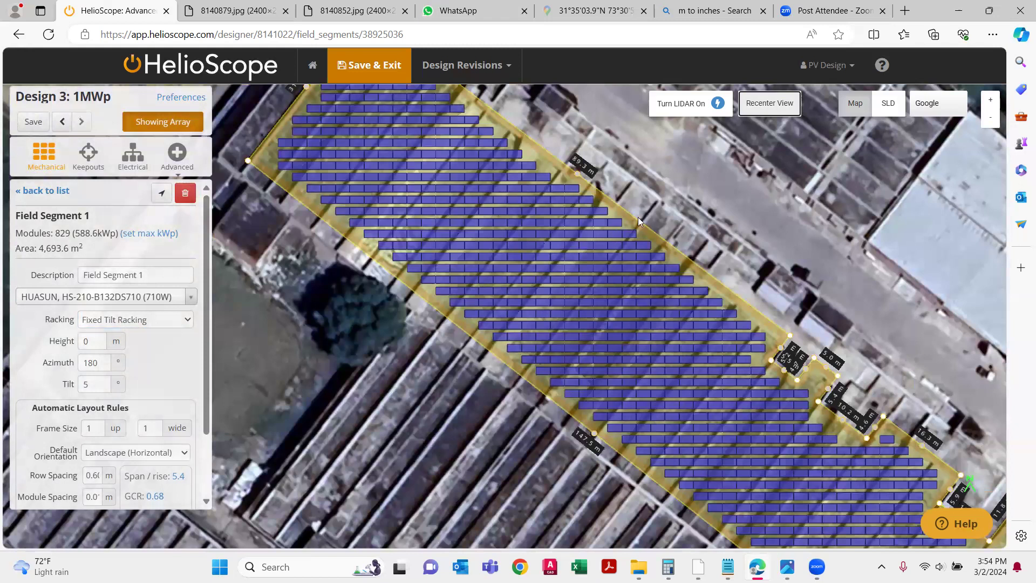
{"action": "left_click_drag", "start_coordinate": [638, 217], "coordinate": [635, 246]}
{"action": "scroll", "coordinate": [635, 247], "scroll_direction": "down", "scroll_amount": 1}
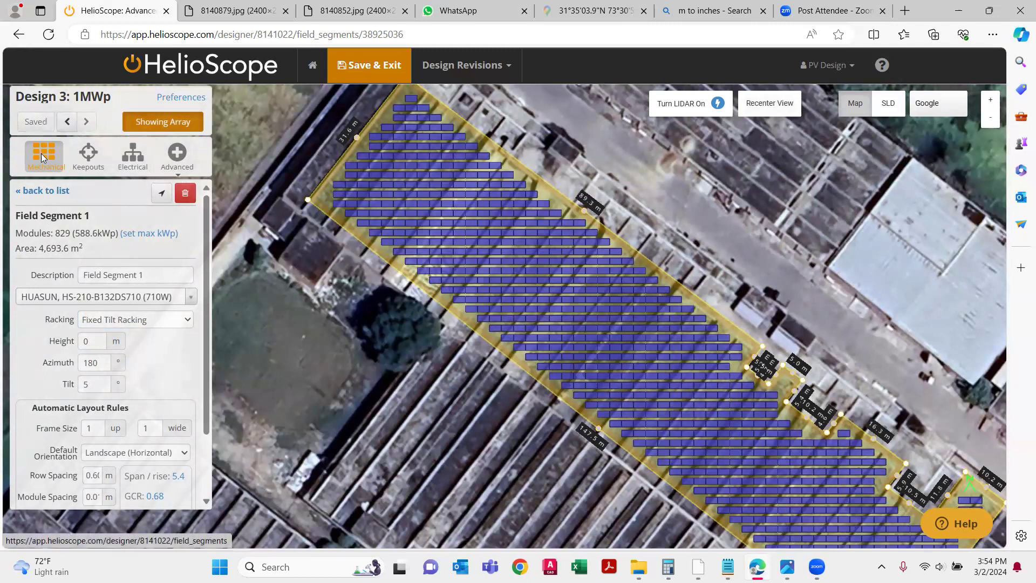
- Return to the field segment list and undo, redo and again undo the last move of Field Segment 1
{"action": "left_click", "coordinate": [41, 153]}
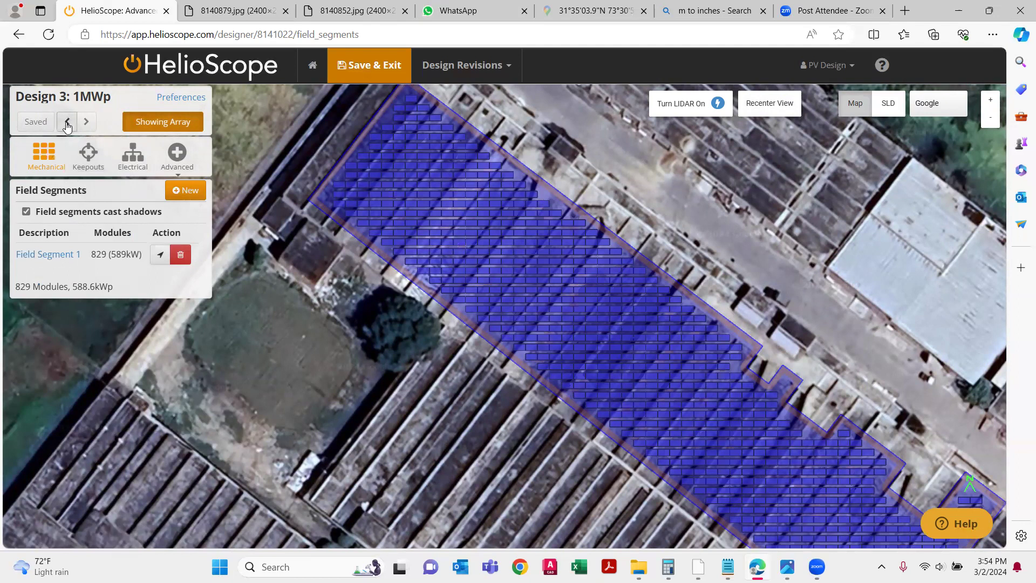
{"action": "left_click", "coordinate": [67, 124]}
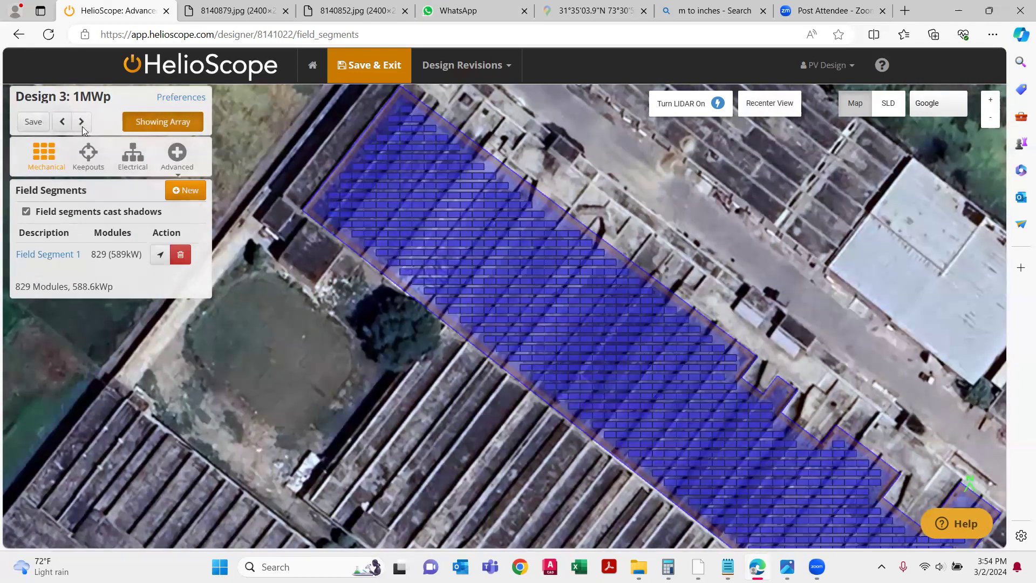
{"action": "left_click", "coordinate": [83, 127]}
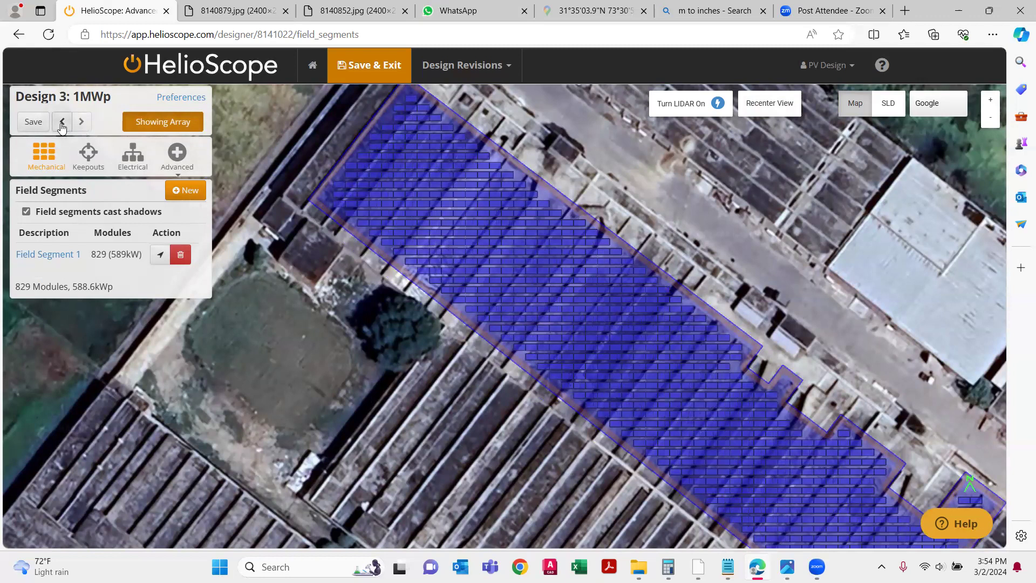
{"action": "left_click", "coordinate": [62, 123]}
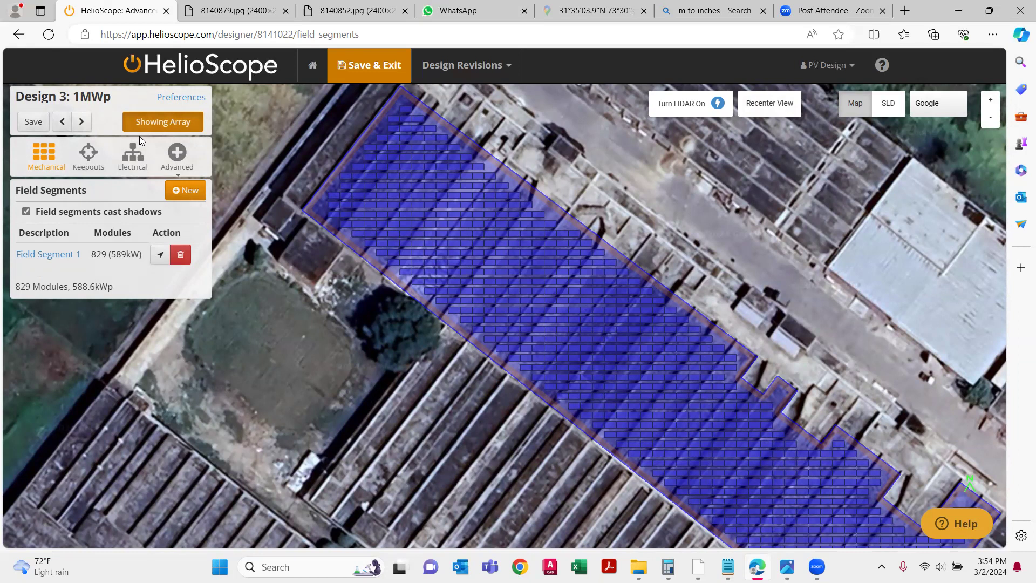
- Open Field Segment 1's settings with its azimuth ready for editing and examine how the due-south rows lie across the roof
{"action": "left_click", "coordinate": [161, 253]}
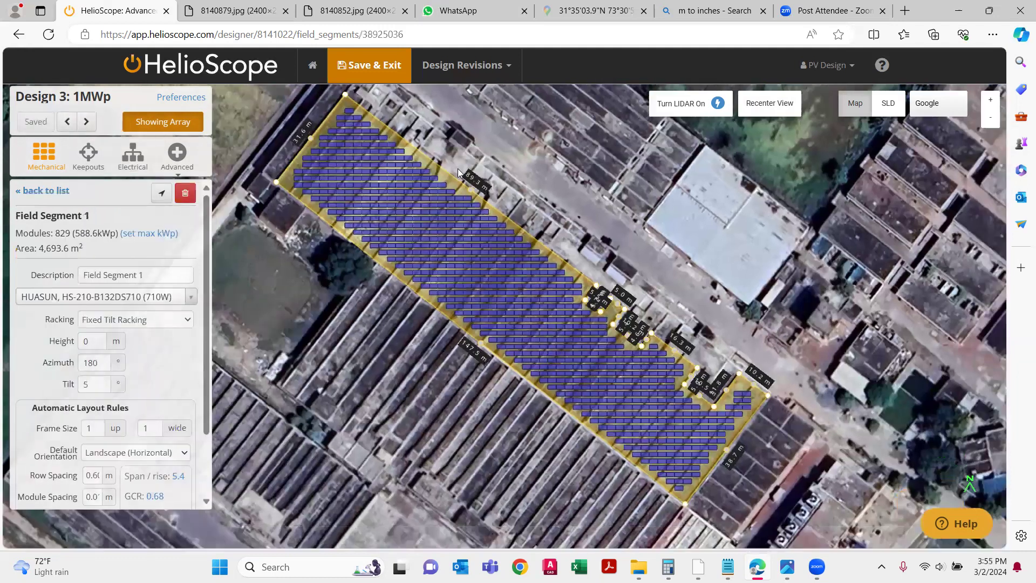
{"action": "scroll", "coordinate": [401, 252], "scroll_direction": "up", "scroll_amount": 1}
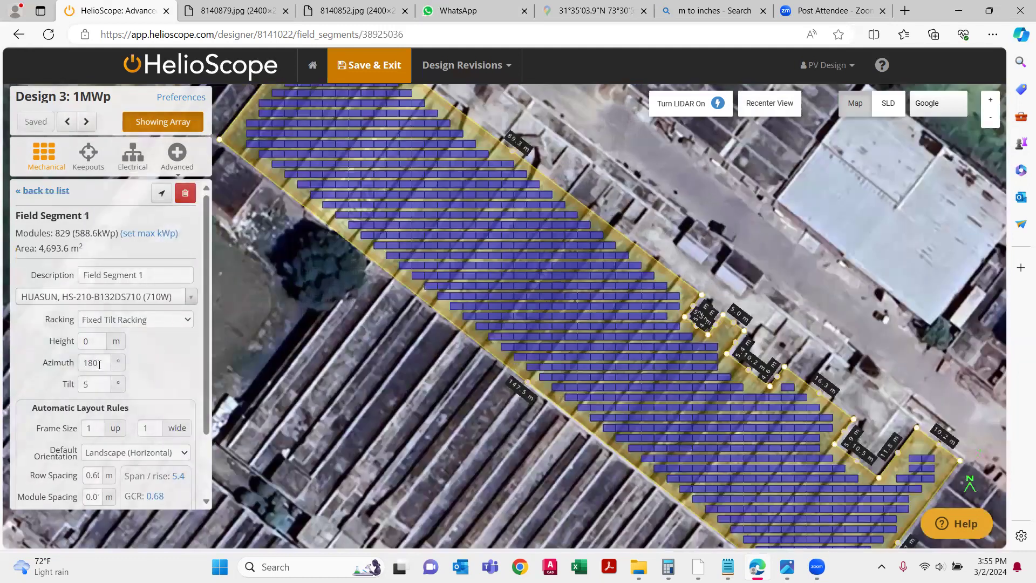
{"action": "double_click", "coordinate": [89, 363]}
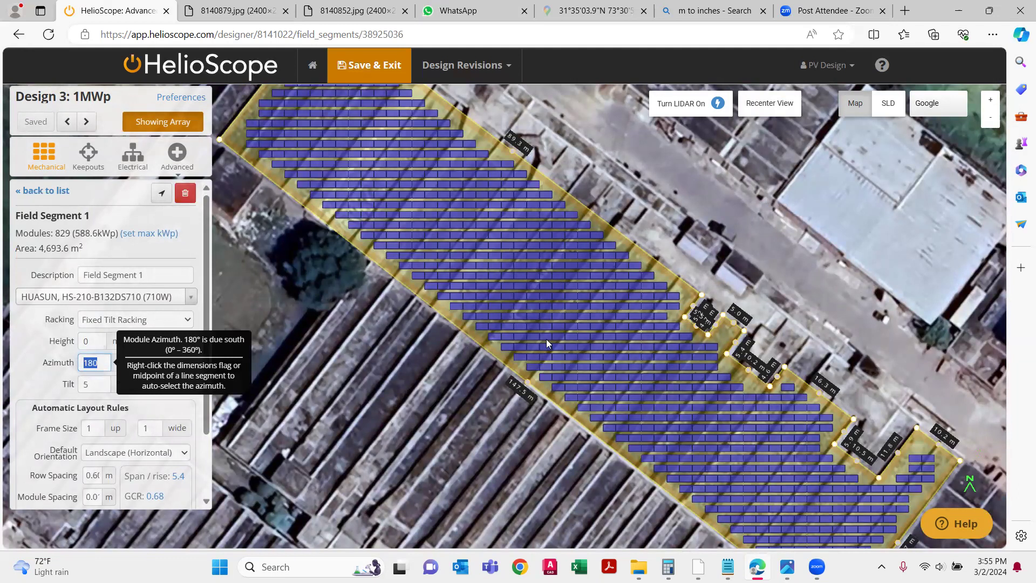
{"action": "scroll", "coordinate": [550, 331], "scroll_direction": "up", "scroll_amount": 1}
{"action": "scroll", "coordinate": [590, 259], "scroll_direction": "up", "scroll_amount": 1}
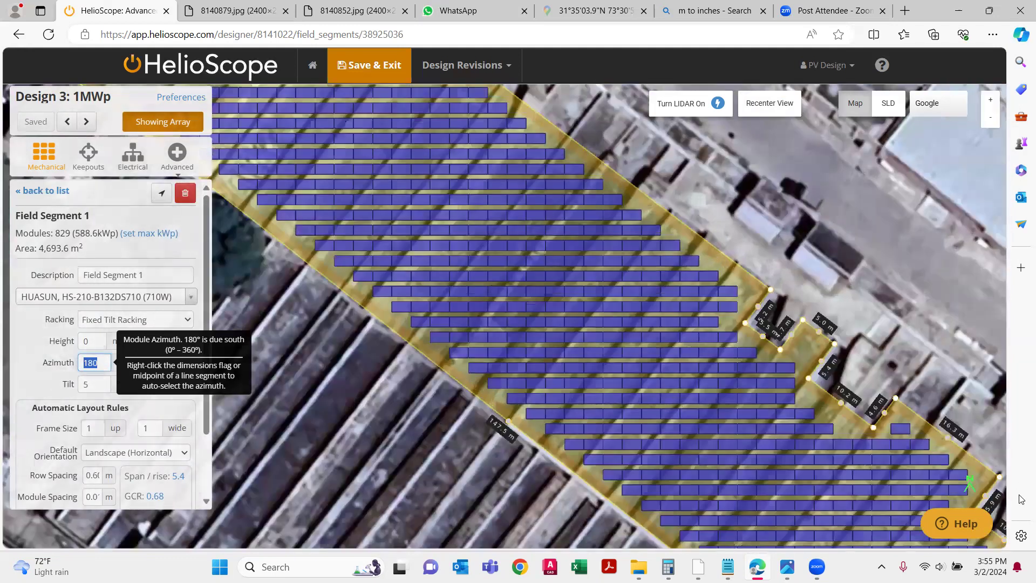
{"action": "scroll", "coordinate": [488, 382], "scroll_direction": "up", "scroll_amount": 1}
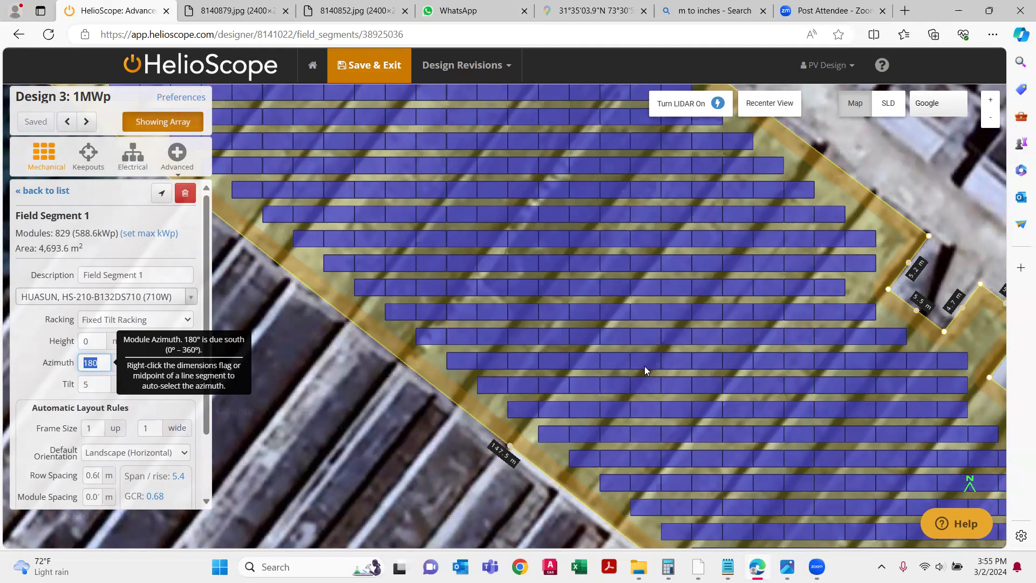
{"action": "scroll", "coordinate": [645, 367], "scroll_direction": "down", "scroll_amount": 2}
{"action": "scroll", "coordinate": [645, 367], "scroll_direction": "down", "scroll_amount": 1}
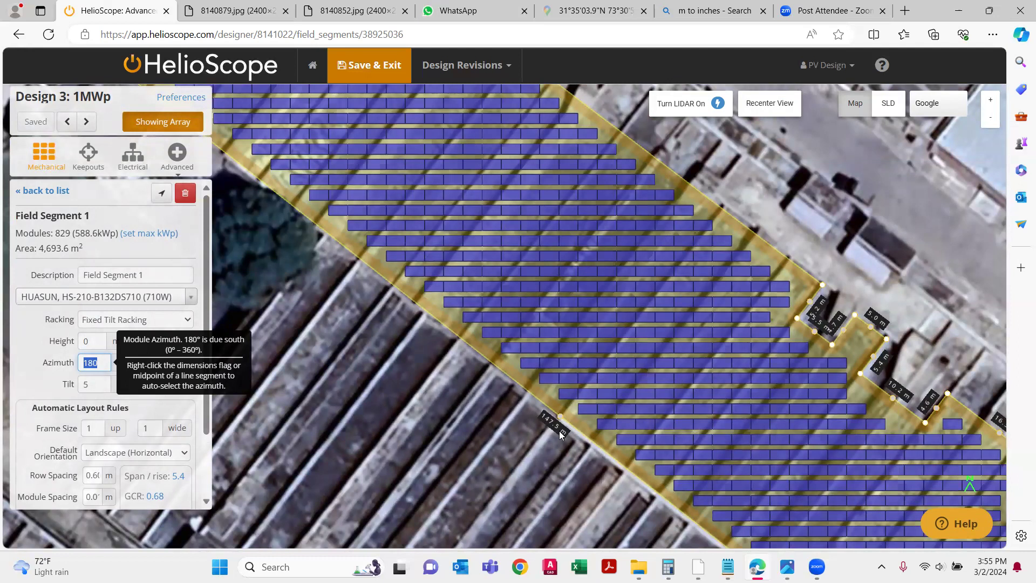
- Set Field Segment 1's azimuth to 218.2°, taken from its long southwestern edge
{"action": "scroll", "coordinate": [560, 435], "scroll_direction": "up", "scroll_amount": 2}
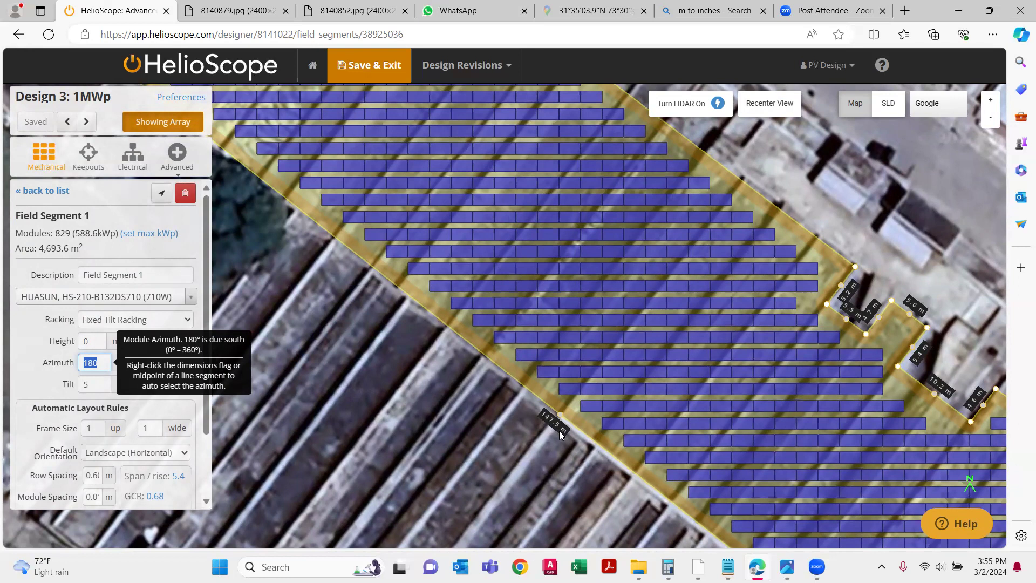
{"action": "scroll", "coordinate": [560, 433], "scroll_direction": "up", "scroll_amount": 1}
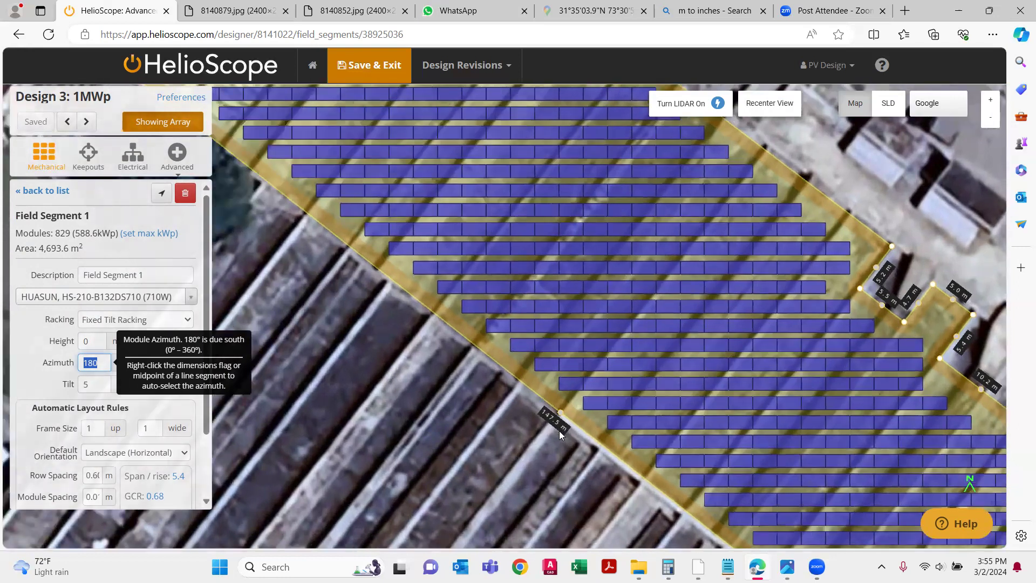
{"action": "scroll", "coordinate": [561, 411], "scroll_direction": "up", "scroll_amount": 1}
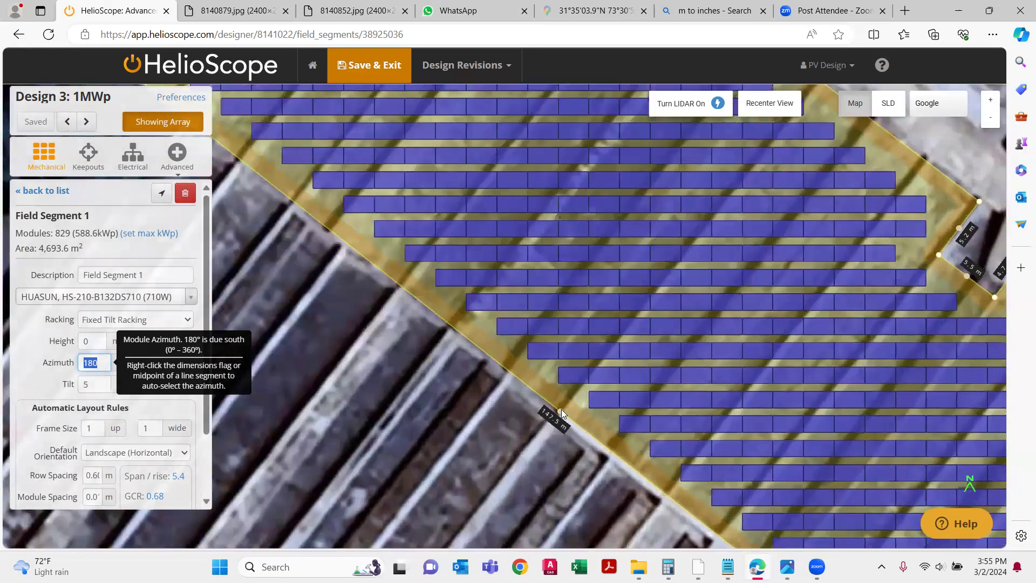
{"action": "scroll", "coordinate": [561, 409], "scroll_direction": "down", "scroll_amount": 1}
{"action": "scroll", "coordinate": [561, 409], "scroll_direction": "down", "scroll_amount": 1}
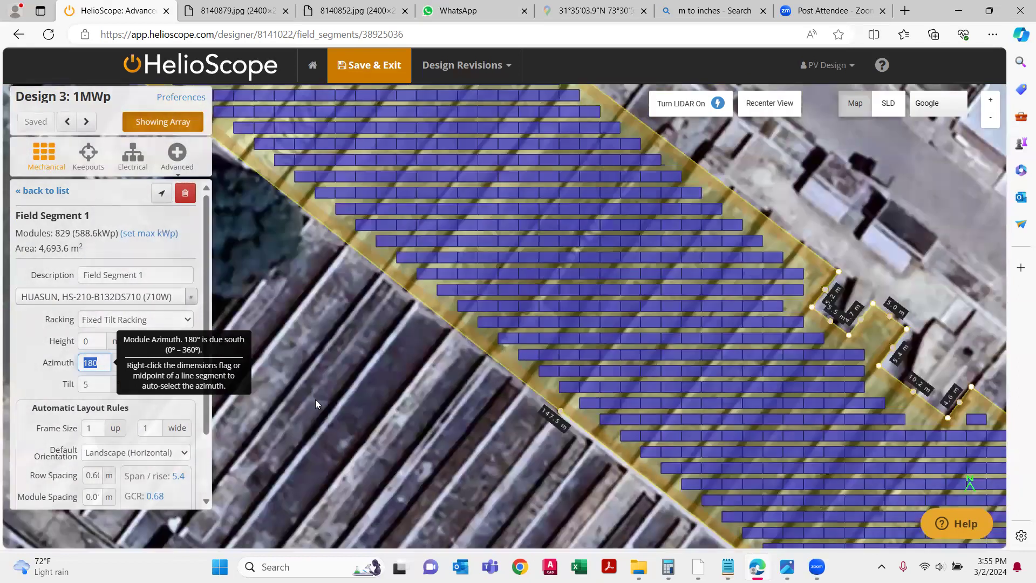
{"action": "scroll", "coordinate": [651, 315], "scroll_direction": "down", "scroll_amount": 1}
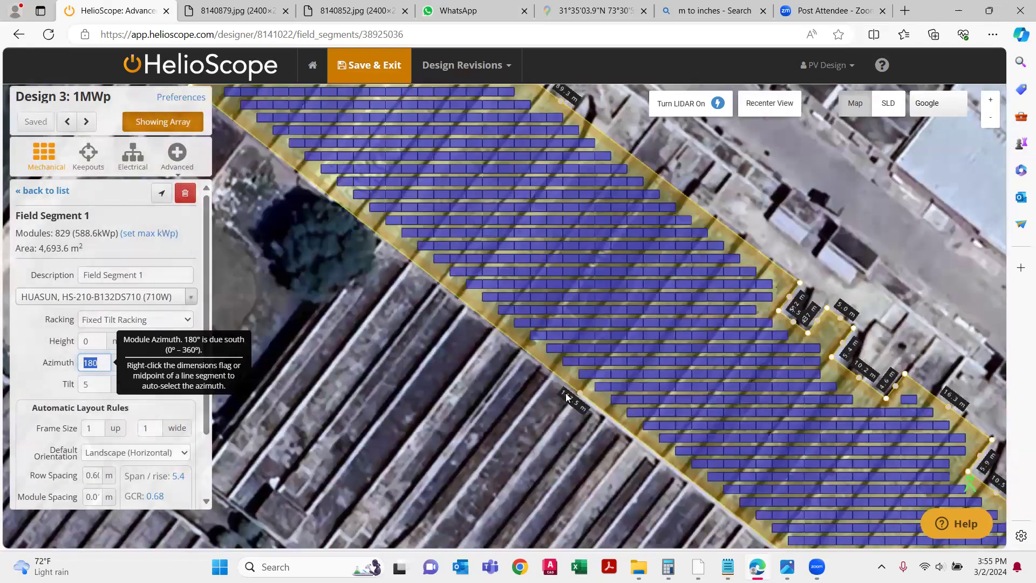
{"action": "scroll", "coordinate": [566, 394], "scroll_direction": "up", "scroll_amount": 1}
{"action": "scroll", "coordinate": [636, 307], "scroll_direction": "down", "scroll_amount": 1}
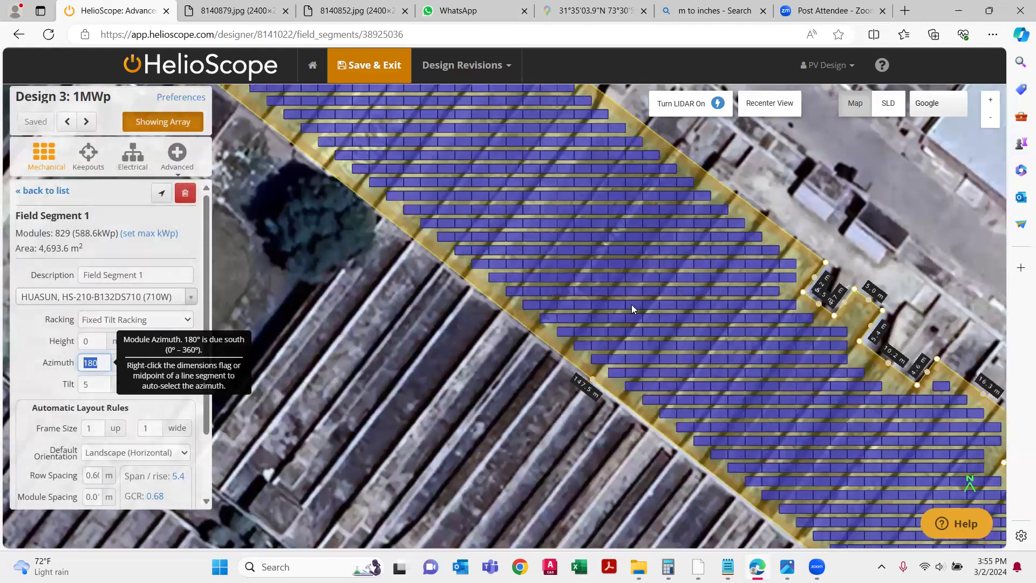
{"action": "scroll", "coordinate": [686, 220], "scroll_direction": "down", "scroll_amount": 1}
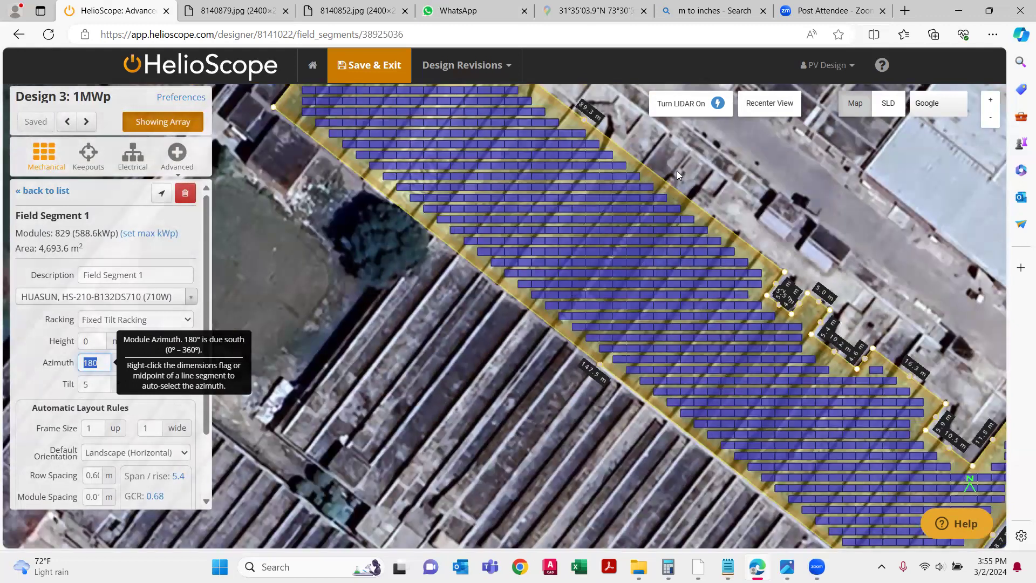
{"action": "scroll", "coordinate": [570, 370], "scroll_direction": "up", "scroll_amount": 1}
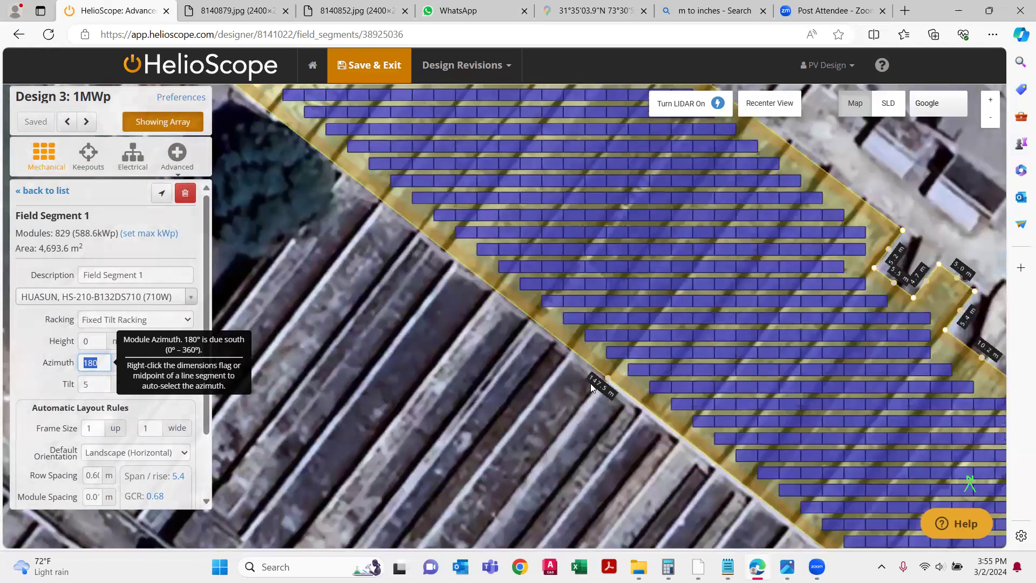
{"action": "scroll", "coordinate": [615, 384], "scroll_direction": "up", "scroll_amount": 2}
{"action": "scroll", "coordinate": [634, 380], "scroll_direction": "up", "scroll_amount": 1}
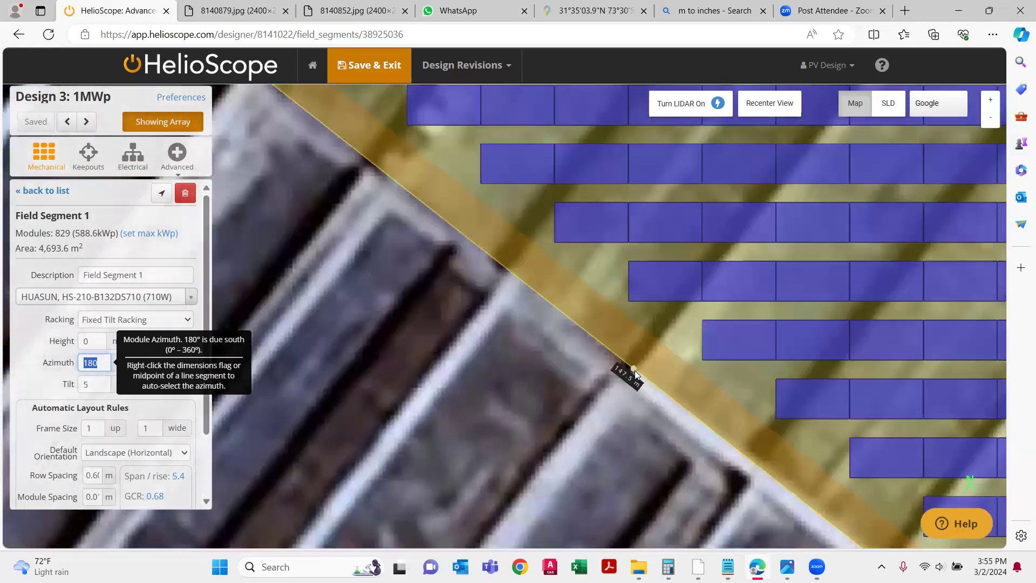
{"action": "right_click", "coordinate": [634, 368]}
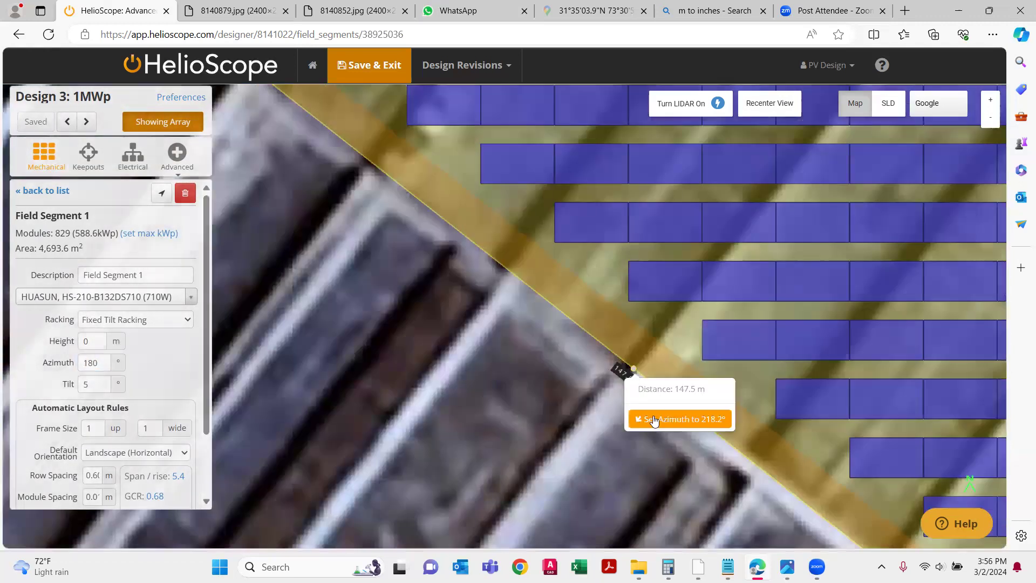
{"action": "left_click", "coordinate": [710, 421]}
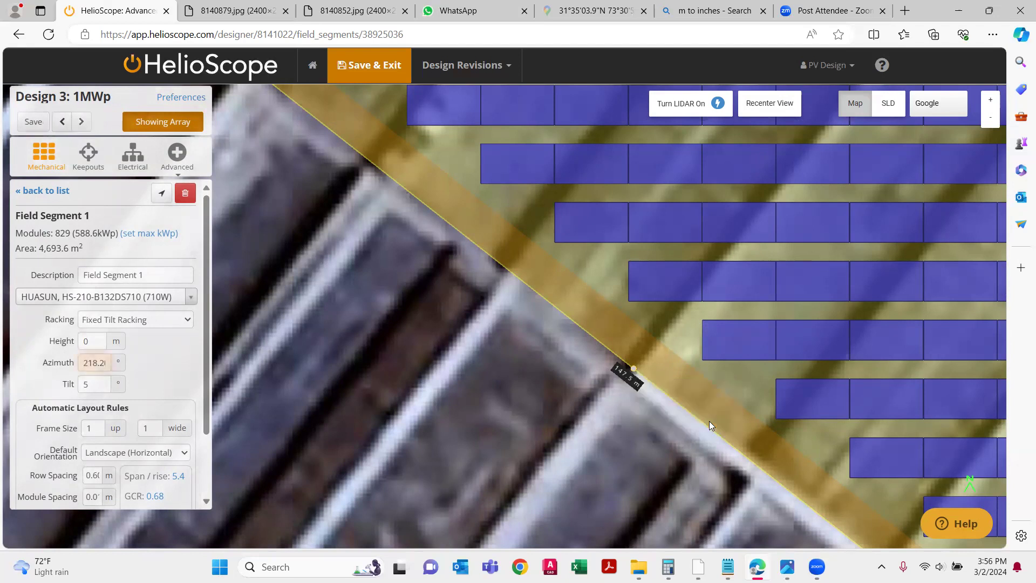
- Examine the realigned module rows along the southwestern edge and bring up that edge's distance and azimuth option again
{"action": "scroll", "coordinate": [648, 343], "scroll_direction": "down", "scroll_amount": 1}
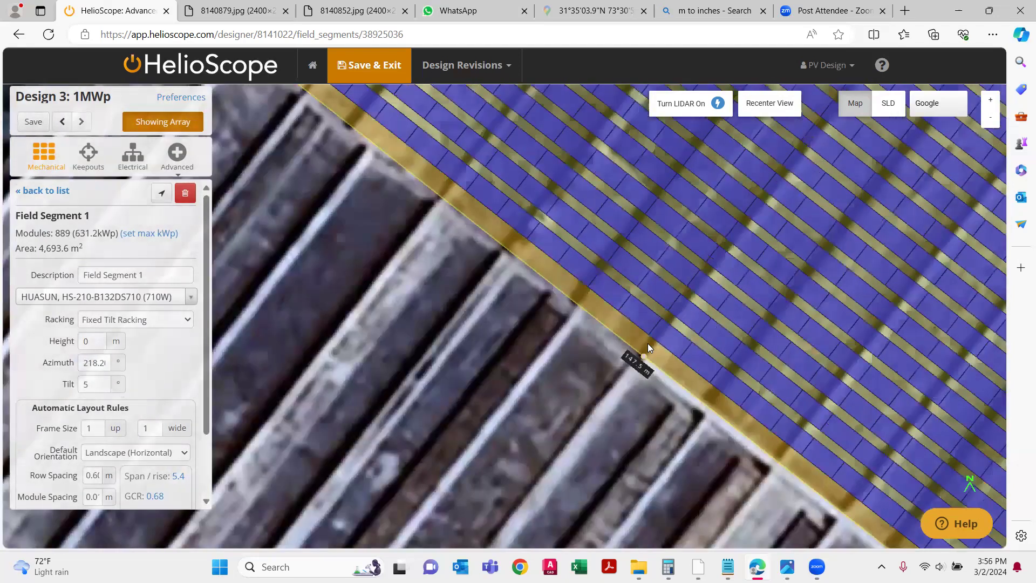
{"action": "scroll", "coordinate": [642, 342], "scroll_direction": "down", "scroll_amount": 1}
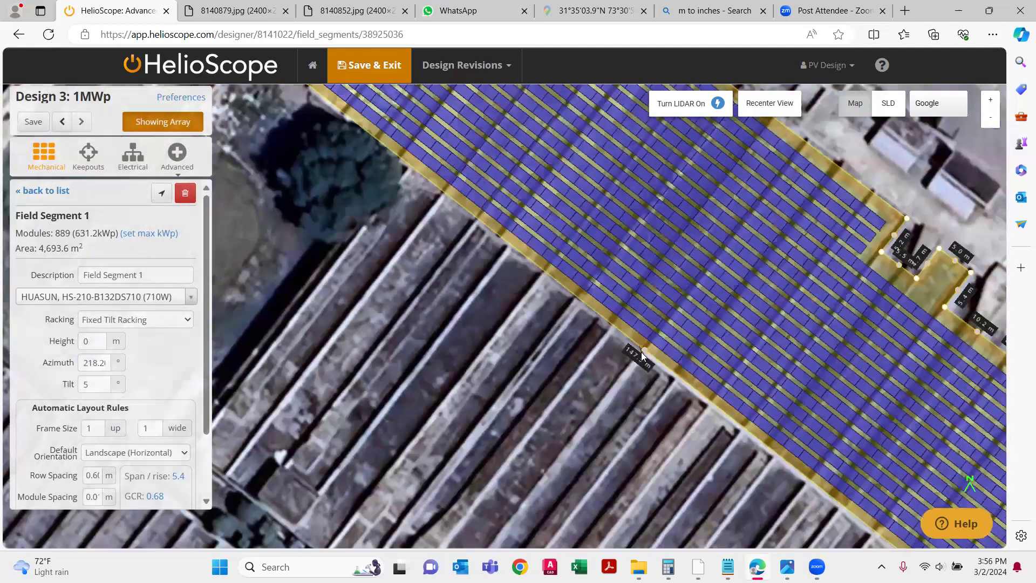
{"action": "scroll", "coordinate": [629, 346], "scroll_direction": "up", "scroll_amount": 1}
{"action": "scroll", "coordinate": [647, 349], "scroll_direction": "up", "scroll_amount": 1}
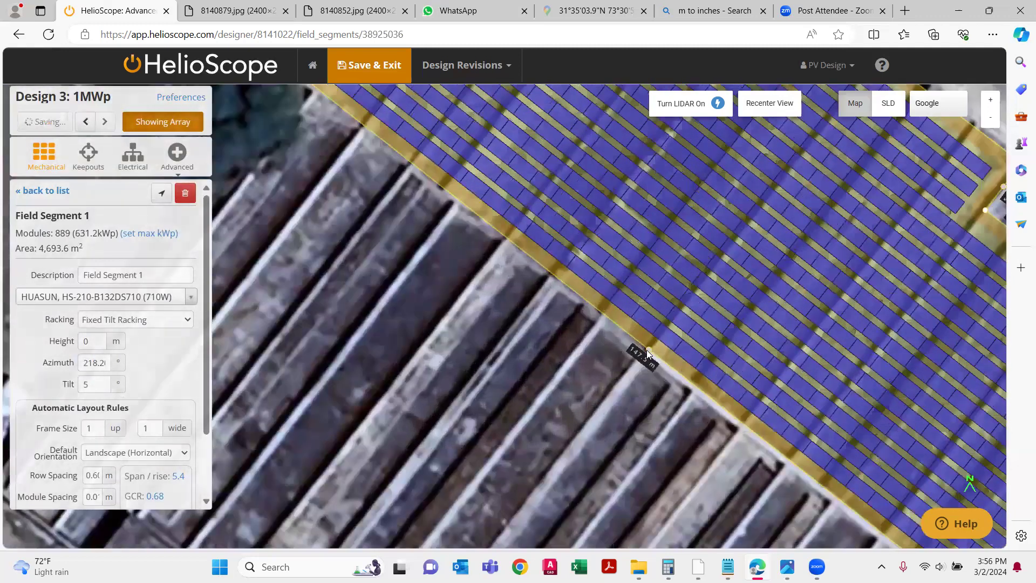
{"action": "right_click", "coordinate": [653, 342]}
{"action": "scroll", "coordinate": [653, 348], "scroll_direction": "up", "scroll_amount": 1}
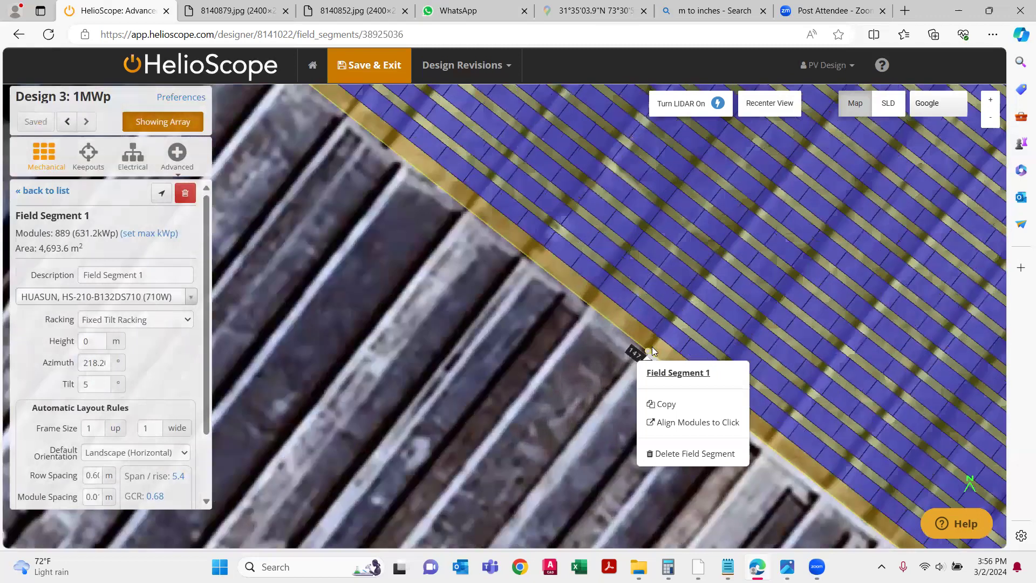
{"action": "scroll", "coordinate": [650, 349], "scroll_direction": "up", "scroll_amount": 1}
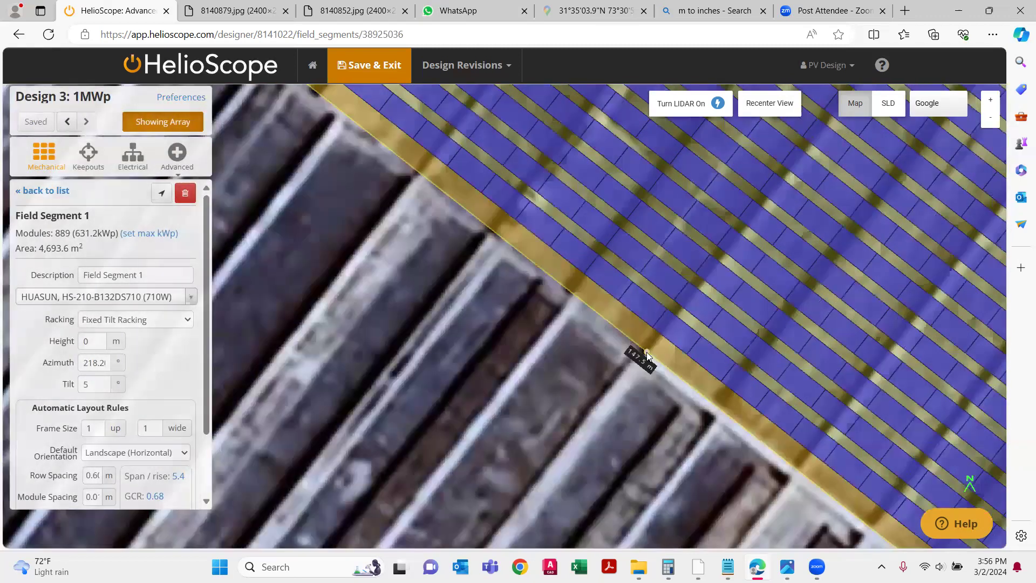
{"action": "right_click", "coordinate": [649, 352]}
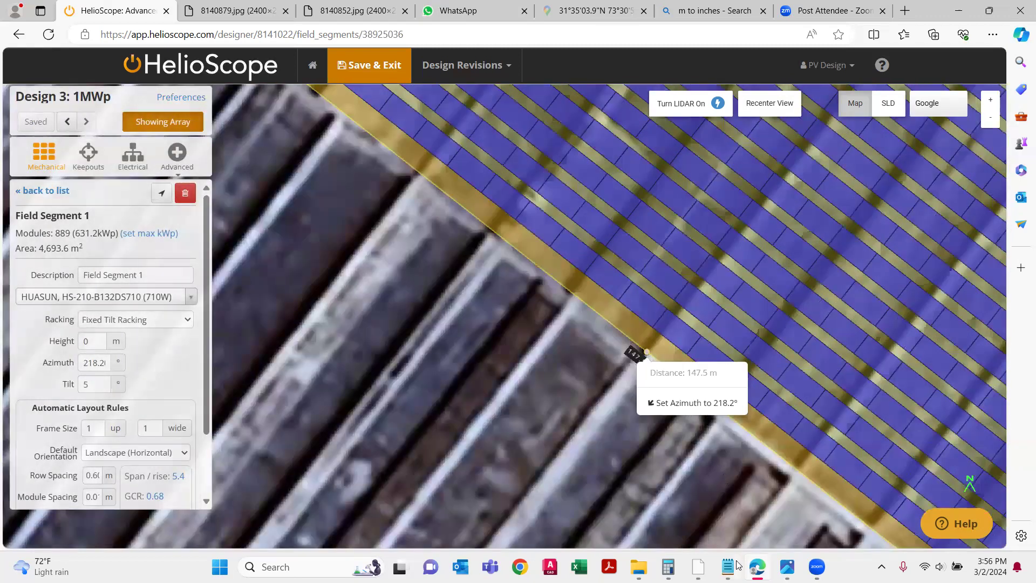
- Switch to Calculator, compute the azimuth's offset from due south as 218.2 - 180, and return to the design
{"action": "left_click", "coordinate": [665, 560]}
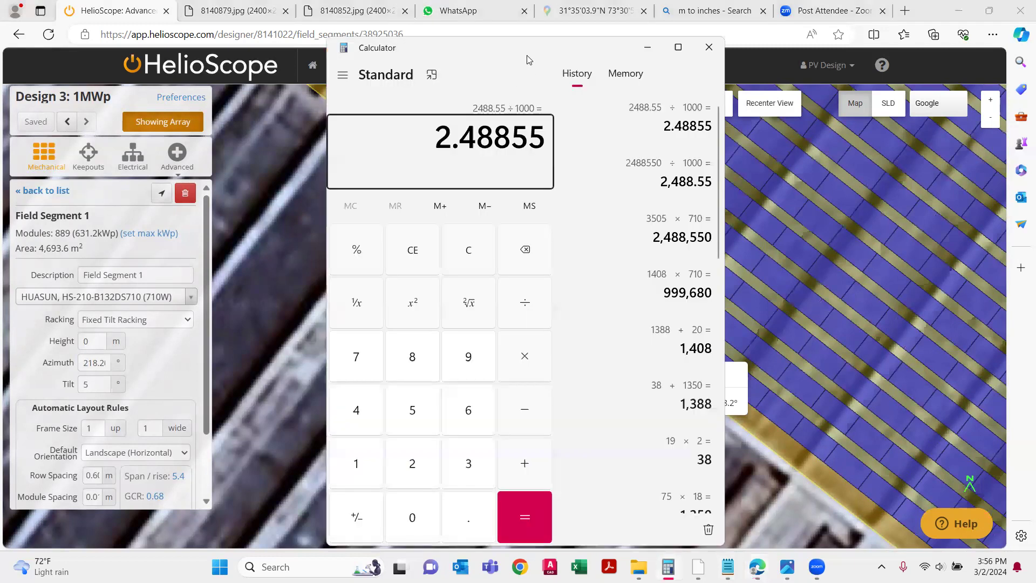
{"action": "left_click_drag", "start_coordinate": [517, 72], "coordinate": [426, 192]}
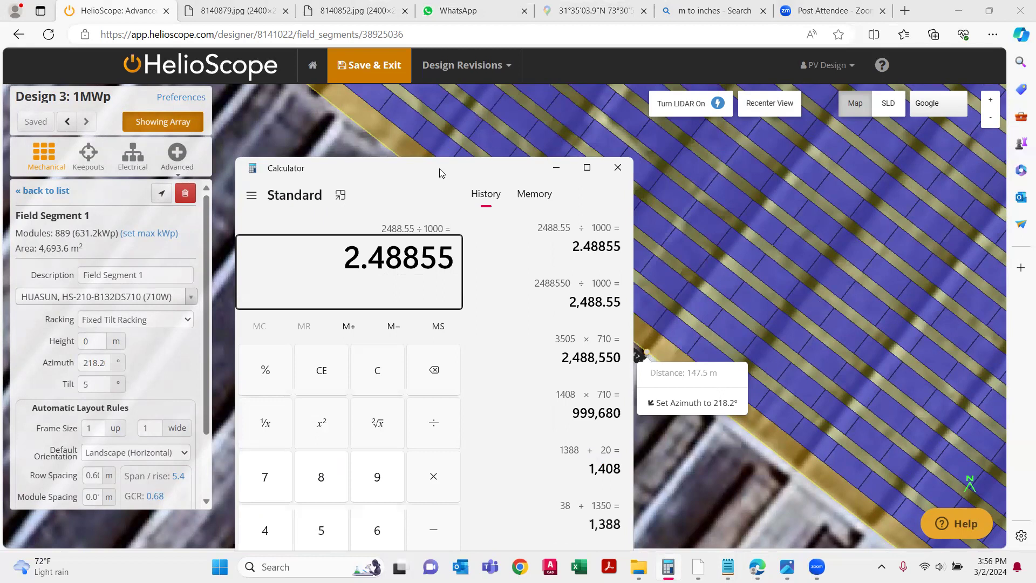
{"action": "key", "text": "Escape"}
{"action": "type", "text": "21"}
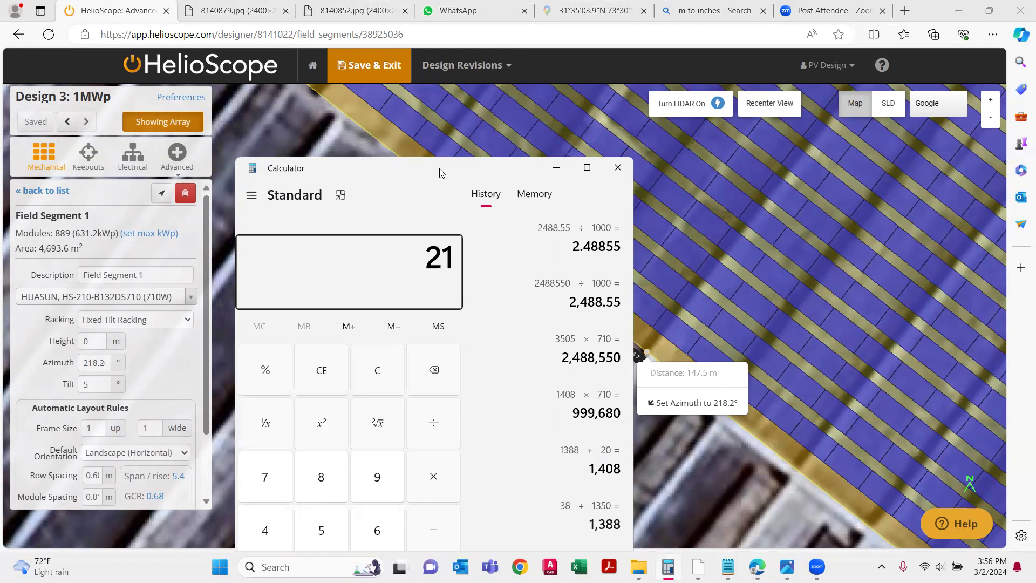
{"action": "type", "text": "8.2 - 180"}
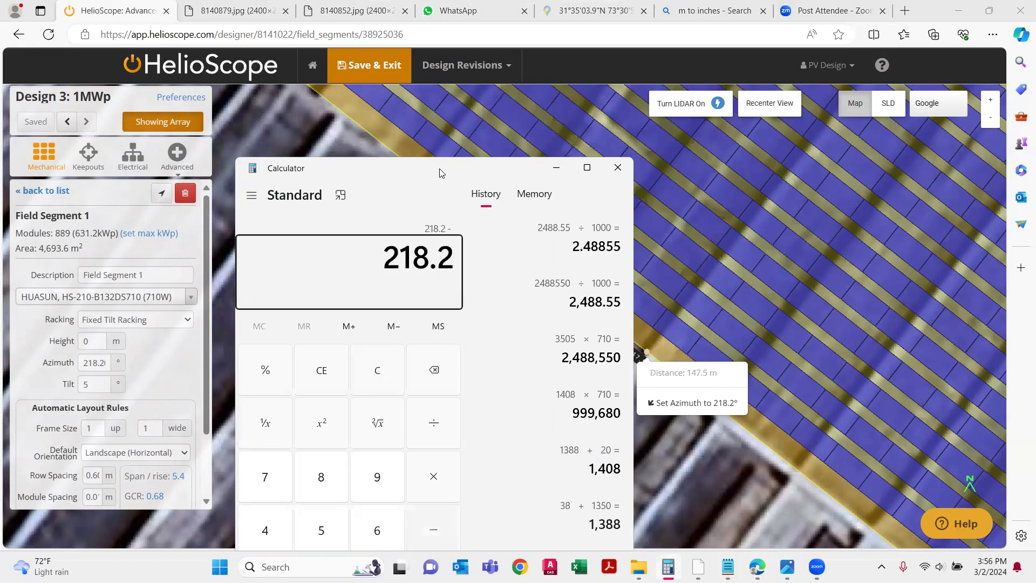
{"action": "key", "text": "Return"}
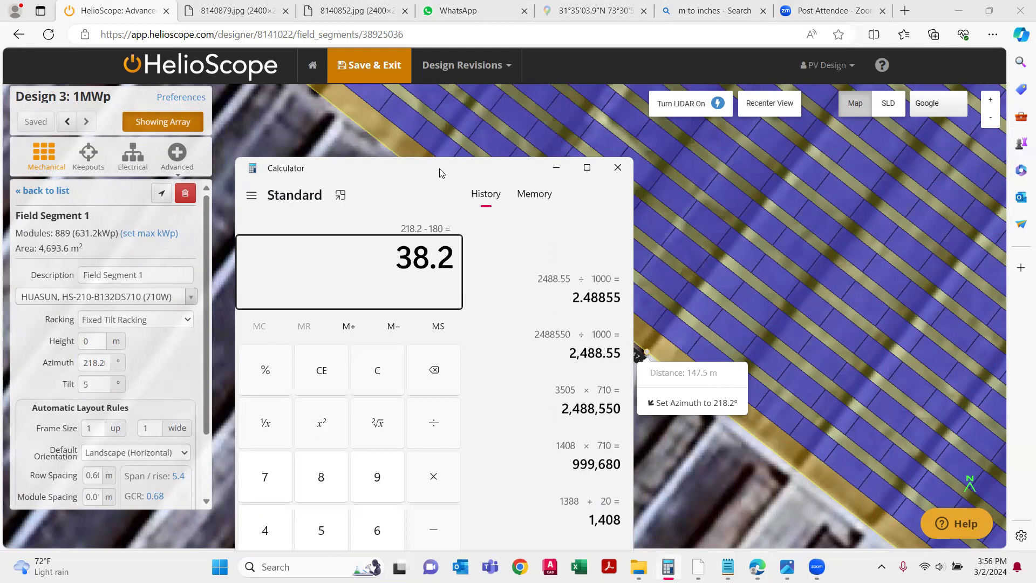
{"action": "left_click", "coordinate": [556, 168]}
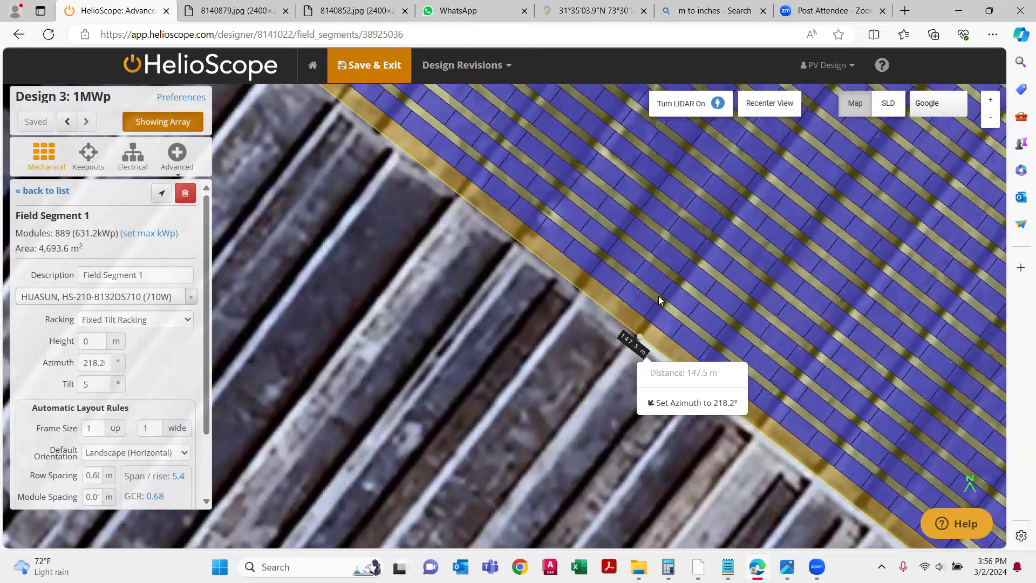
- Set Field Segment 1's azimuth to 127.2°, taken from the 38.7 m edge at its southeastern end
{"action": "scroll", "coordinate": [659, 297], "scroll_direction": "down", "scroll_amount": 1}
{"action": "scroll", "coordinate": [658, 295], "scroll_direction": "down", "scroll_amount": 1}
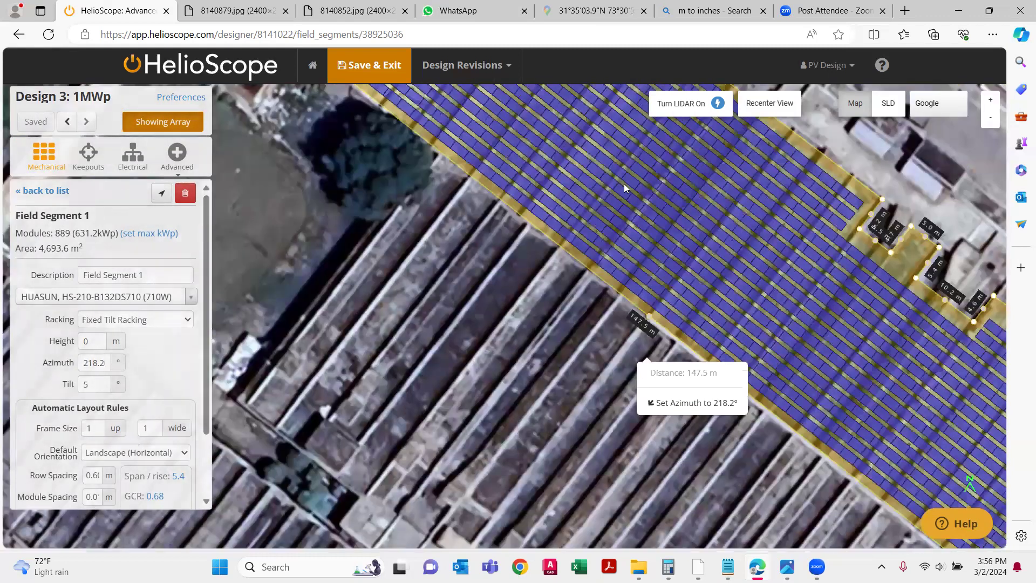
{"action": "left_click_drag", "start_coordinate": [509, 227], "coordinate": [498, 260]}
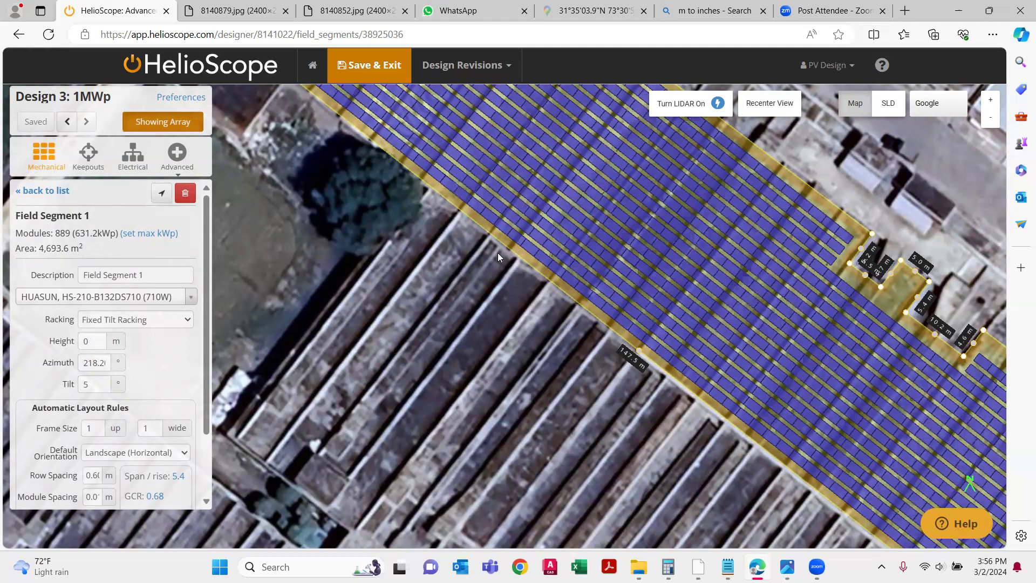
{"action": "scroll", "coordinate": [500, 250], "scroll_direction": "down", "scroll_amount": 1}
{"action": "scroll", "coordinate": [498, 243], "scroll_direction": "down", "scroll_amount": 1}
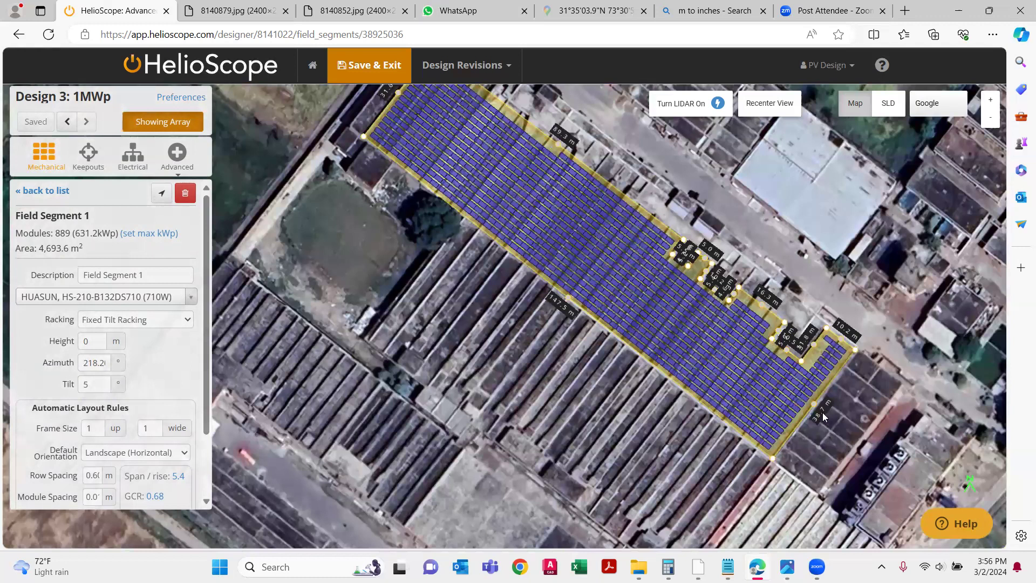
{"action": "scroll", "coordinate": [822, 415], "scroll_direction": "up", "scroll_amount": 2}
{"action": "left_click", "coordinate": [822, 416]}
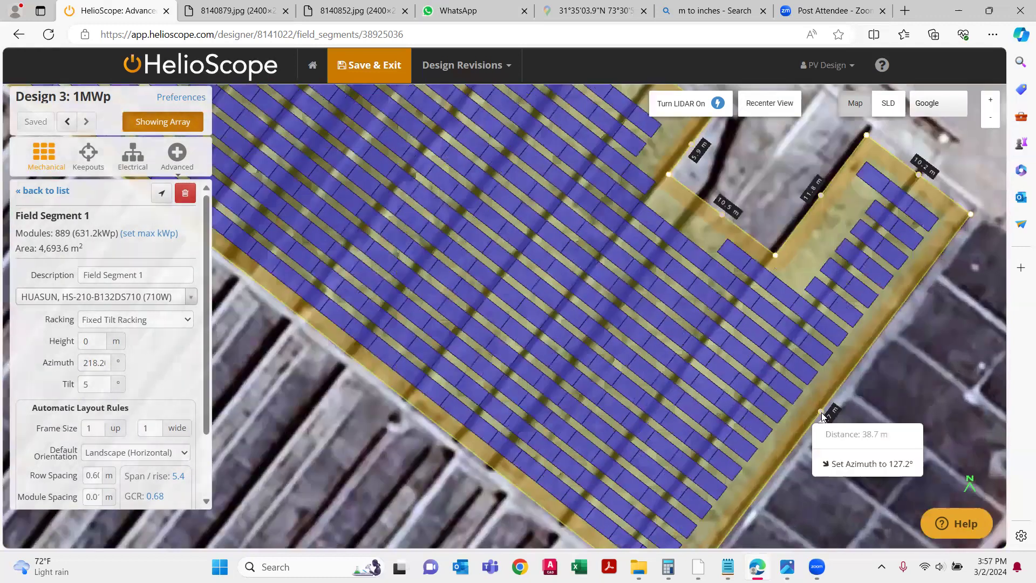
{"action": "left_click", "coordinate": [848, 465]}
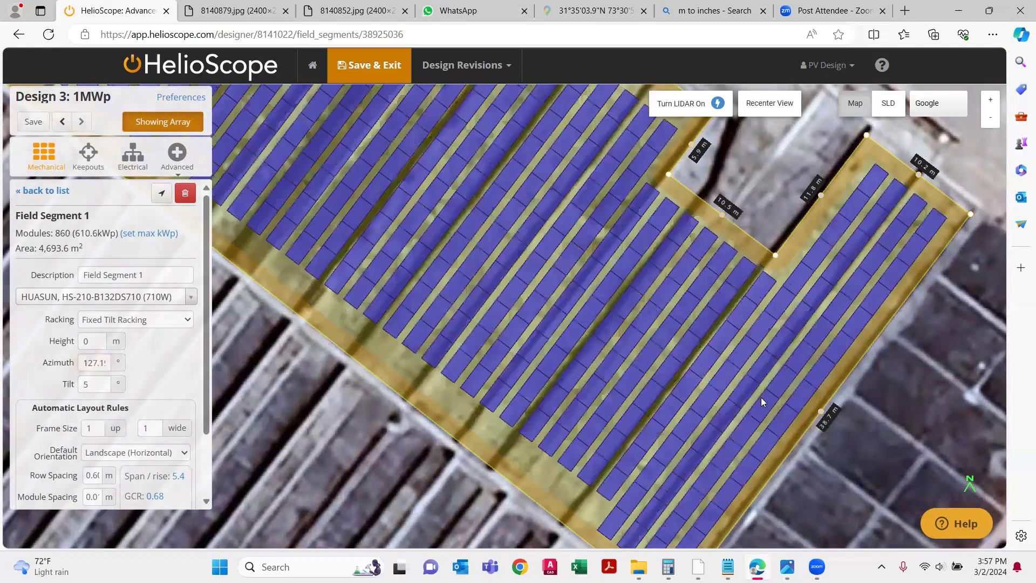
- Bring up the distance and azimuth option of Field Segment 1's 38.7 m southeastern edge again
{"action": "scroll", "coordinate": [763, 397], "scroll_direction": "down", "scroll_amount": 1}
{"action": "scroll", "coordinate": [782, 378], "scroll_direction": "up", "scroll_amount": 2}
{"action": "left_click", "coordinate": [787, 398]}
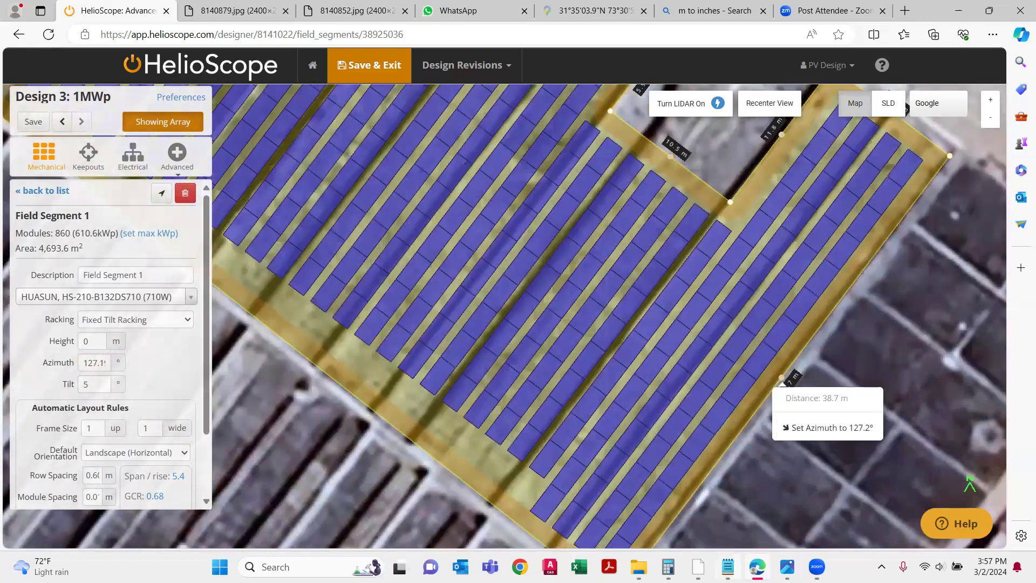
- Switch to Calculator, compute 127.2 - 180 for the azimuth's offset from due south, and return to the design
{"action": "left_click", "coordinate": [728, 567]}
{"action": "left_click", "coordinate": [667, 567]}
{"action": "key", "text": "Escape"}
{"action": "type", "text": "127.2"}
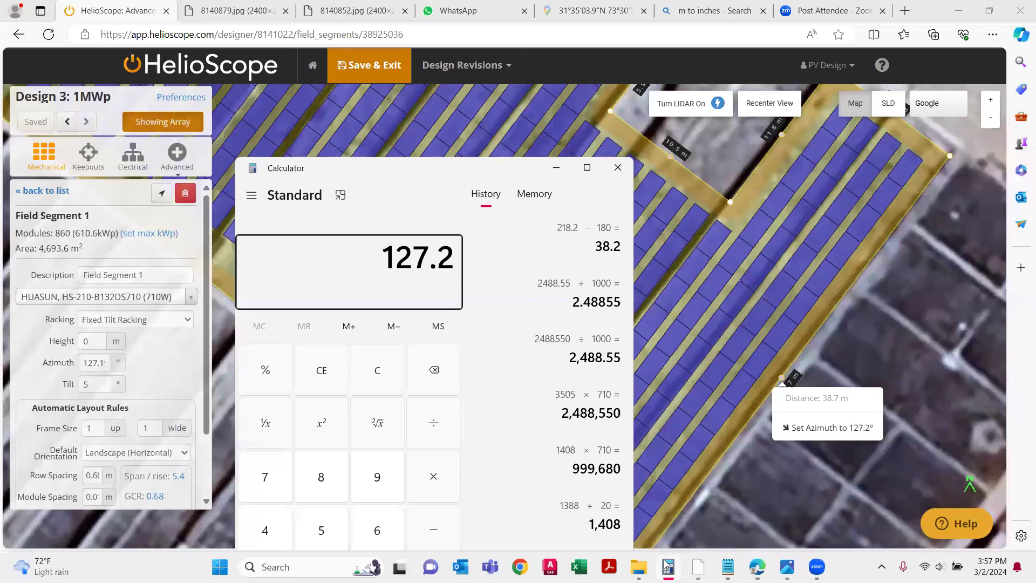
{"action": "key", "text": "minus"}
{"action": "type", "text": "180"}
{"action": "key", "text": "Return"}
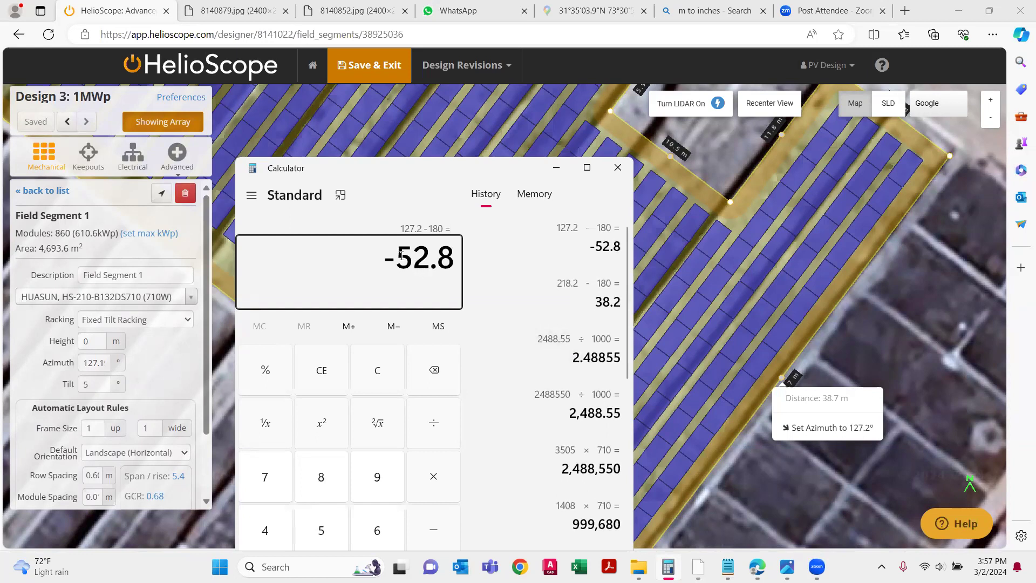
{"action": "left_click_drag", "start_coordinate": [401, 256], "coordinate": [453, 260]}
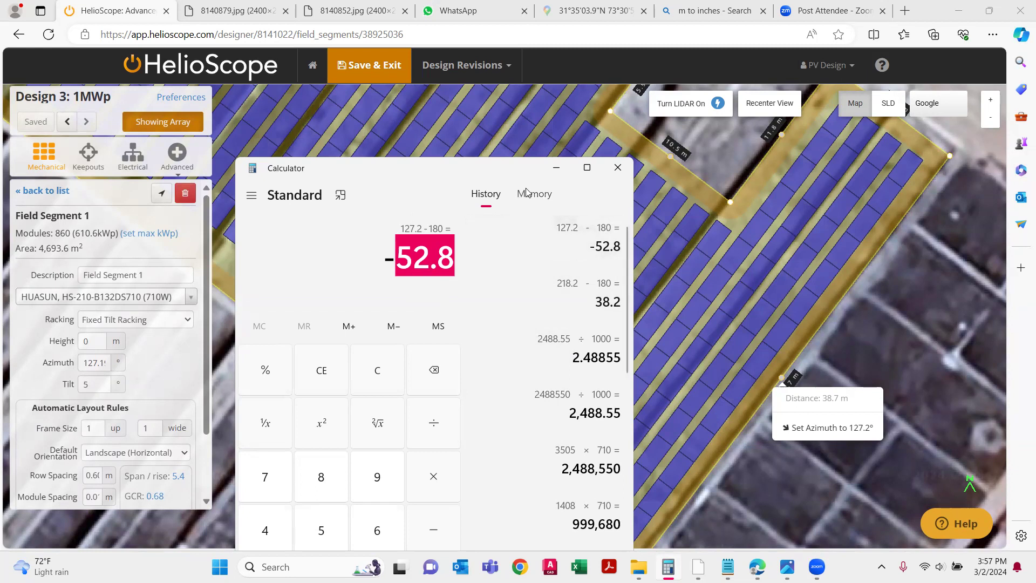
{"action": "left_click", "coordinate": [556, 170]}
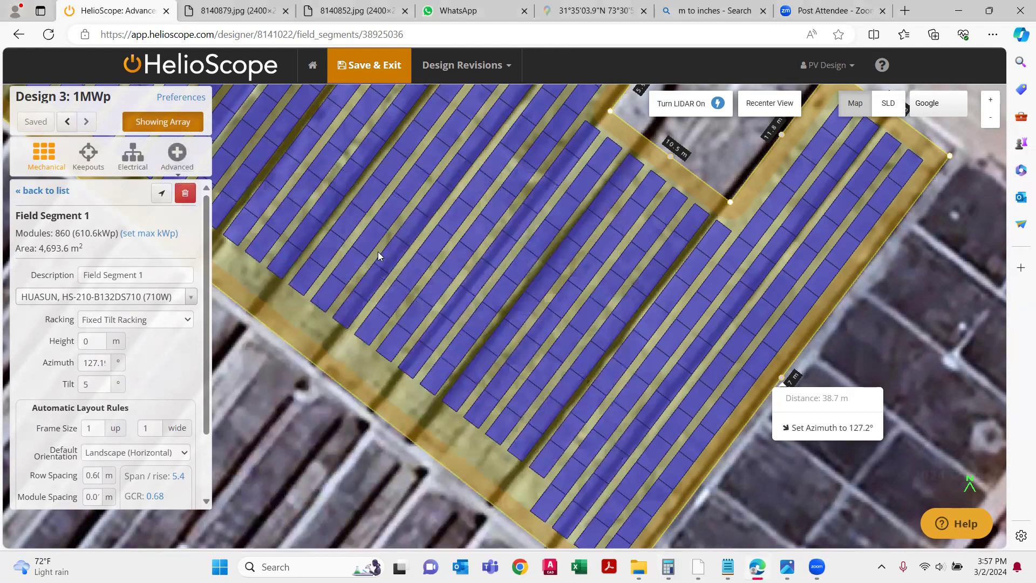
- Undo Field Segment 1's last azimuth change, from 127.194° to 218.206°, using the design's change history
{"action": "scroll", "coordinate": [657, 267], "scroll_direction": "down", "scroll_amount": 1}
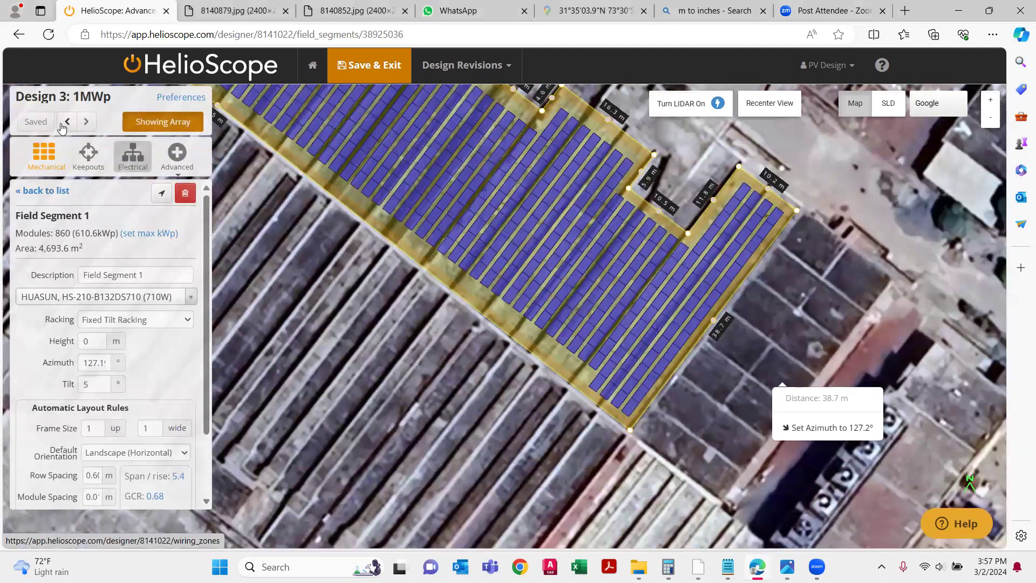
{"action": "left_click", "coordinate": [65, 123]}
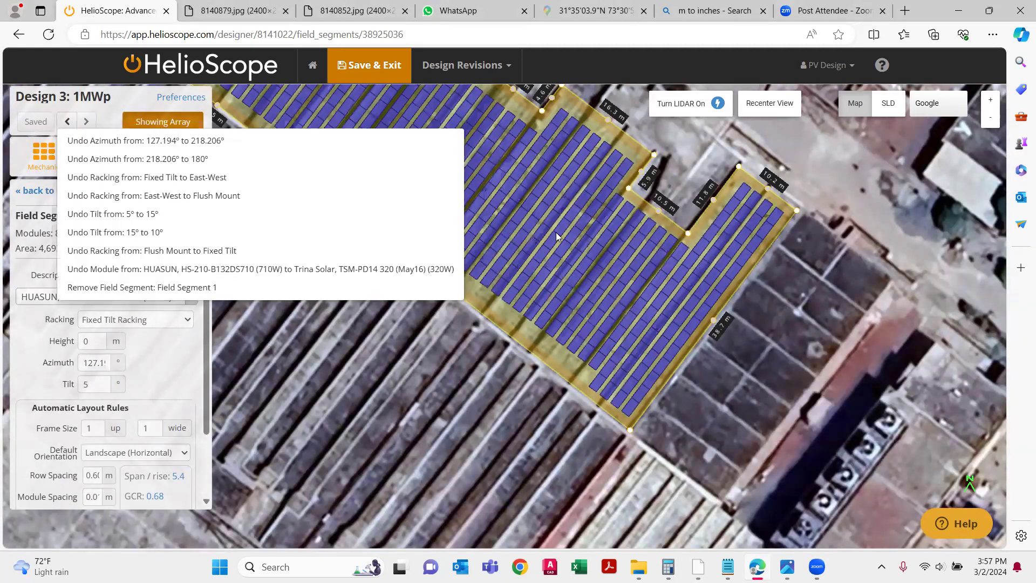
{"action": "left_click", "coordinate": [169, 141]}
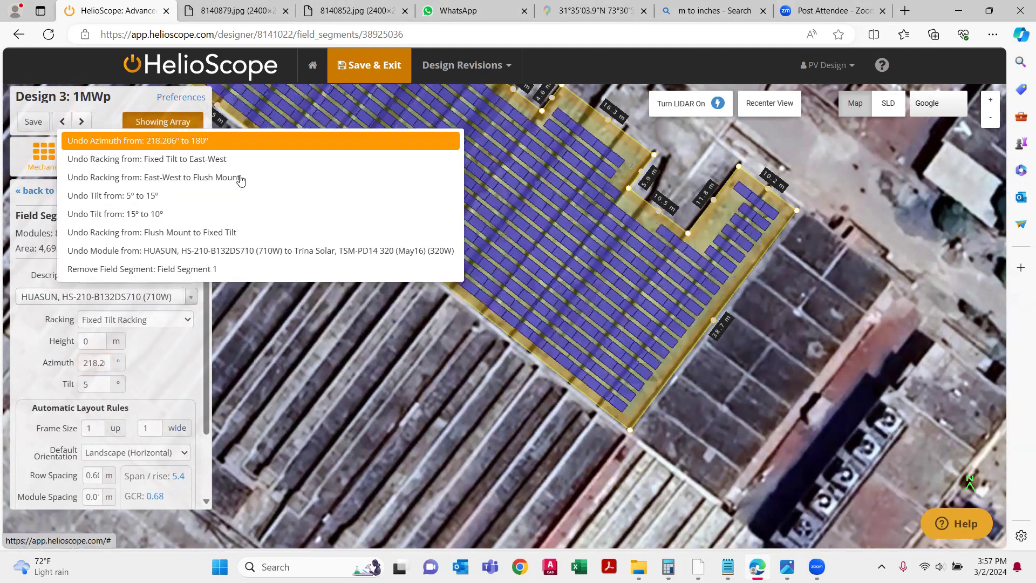
{"action": "left_click_drag", "start_coordinate": [436, 359], "coordinate": [470, 381]}
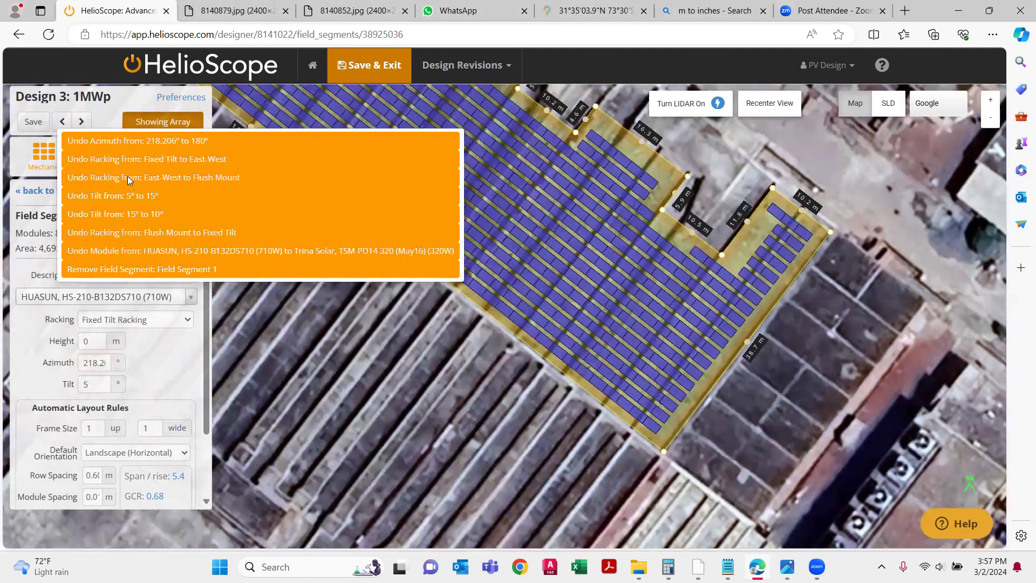
- Change the default module orientation of Field Segment 1 to Portrait (Vertical)
{"action": "scroll", "coordinate": [472, 323], "scroll_direction": "down", "scroll_amount": 3}
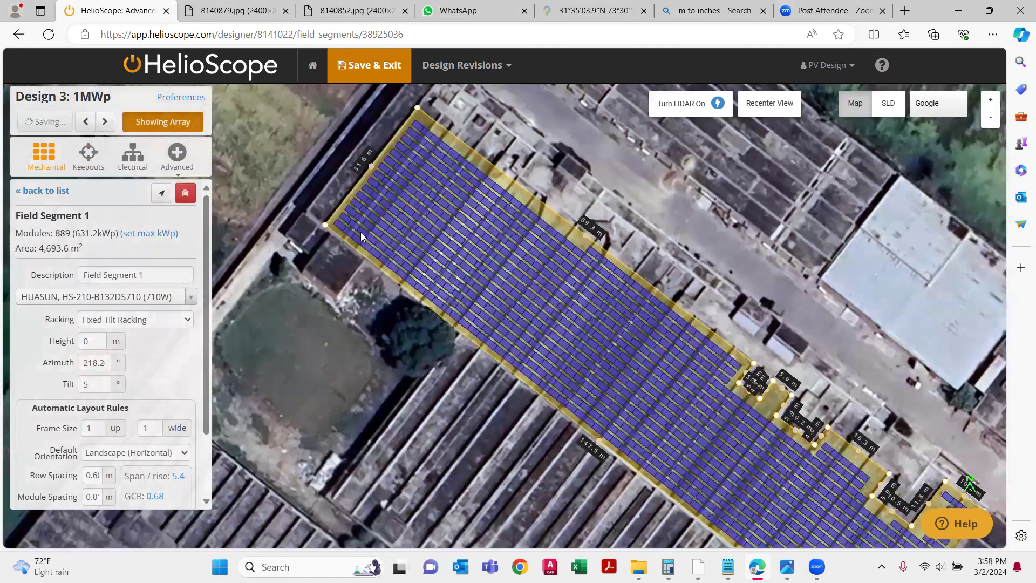
{"action": "scroll", "coordinate": [324, 235], "scroll_direction": "up", "scroll_amount": 3}
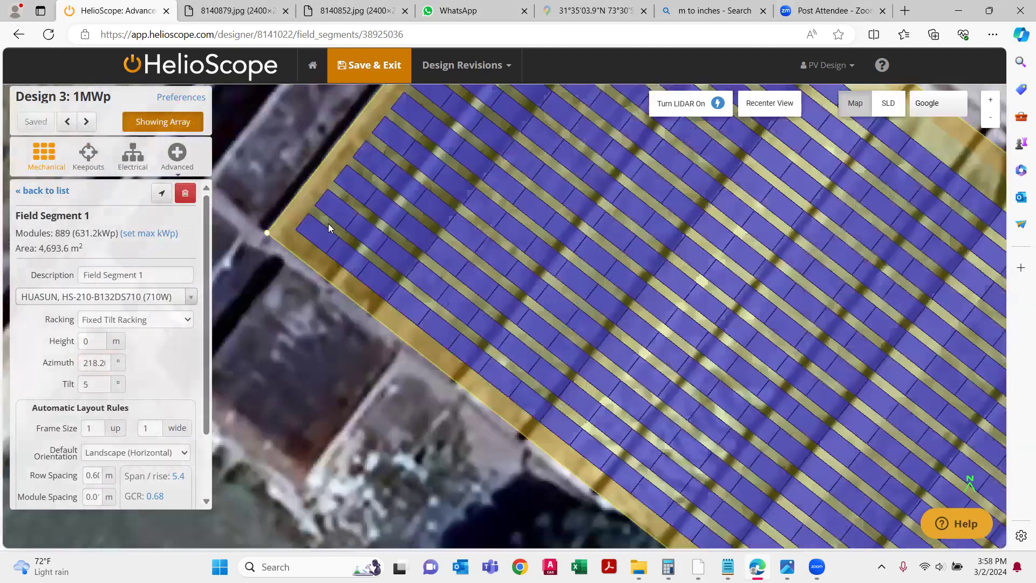
{"action": "scroll", "coordinate": [328, 223], "scroll_direction": "down", "scroll_amount": 2}
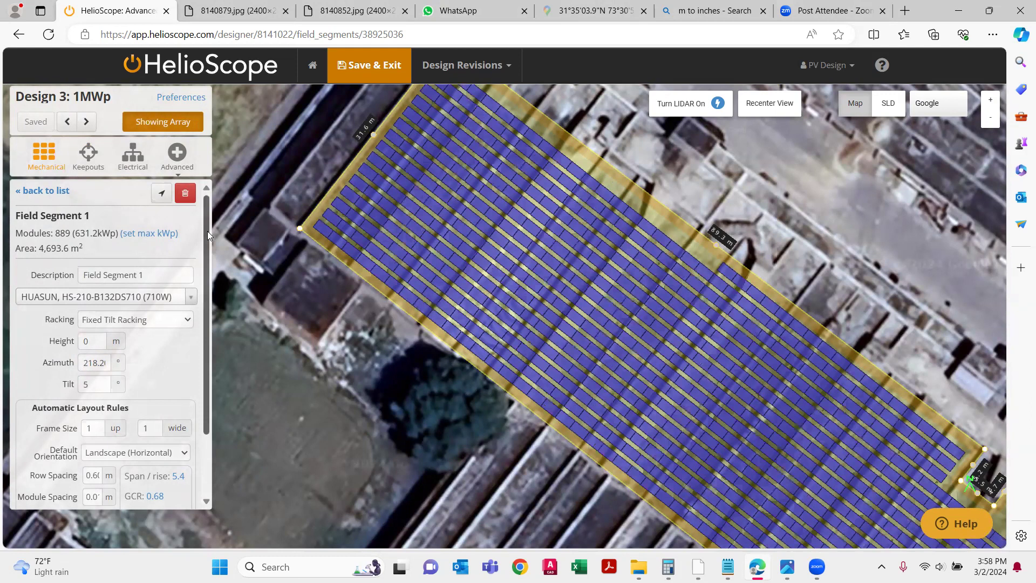
{"action": "left_click_drag", "start_coordinate": [207, 231], "coordinate": [200, 260]}
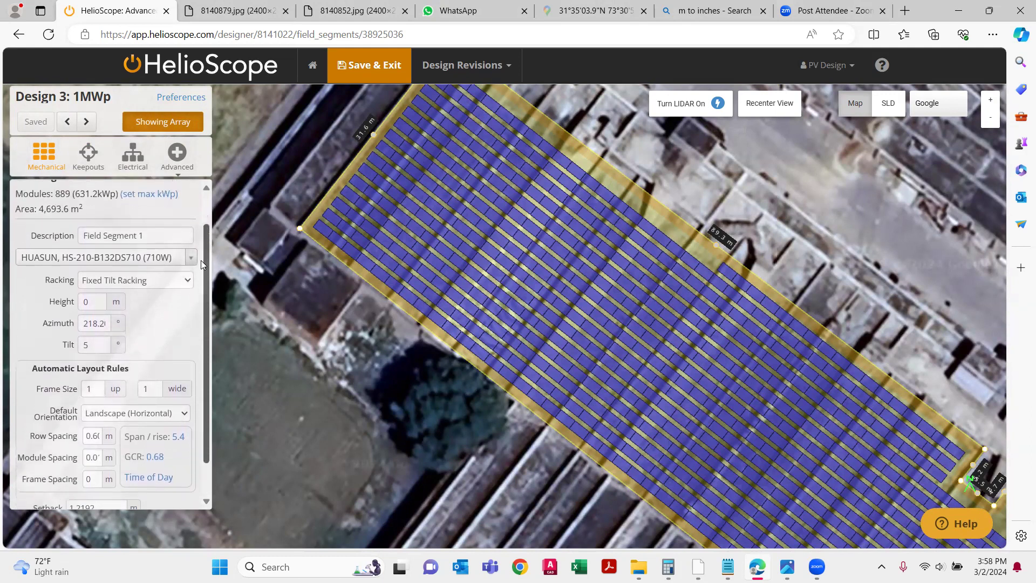
{"action": "left_click", "coordinate": [105, 413]}
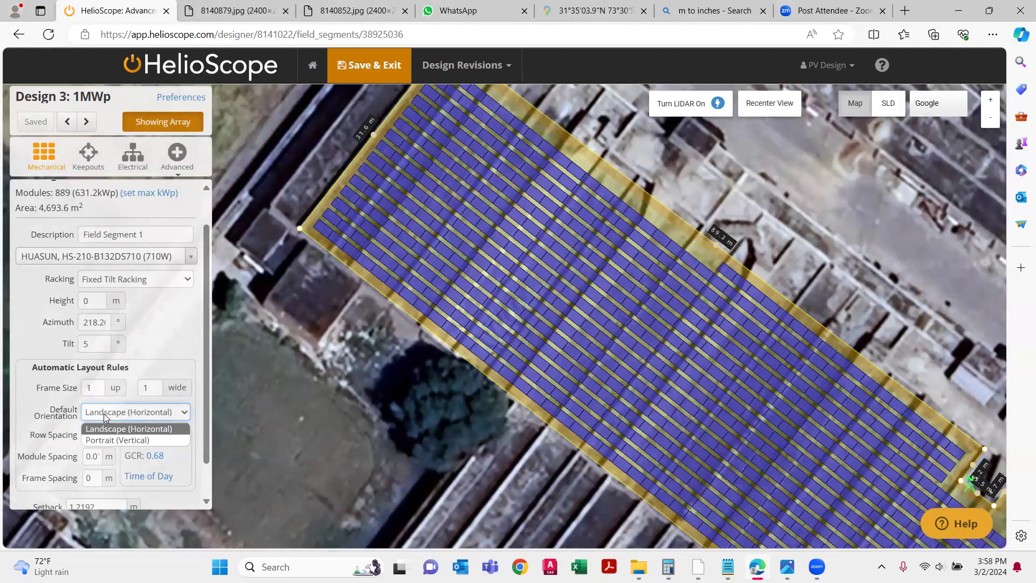
{"action": "left_click", "coordinate": [112, 441]}
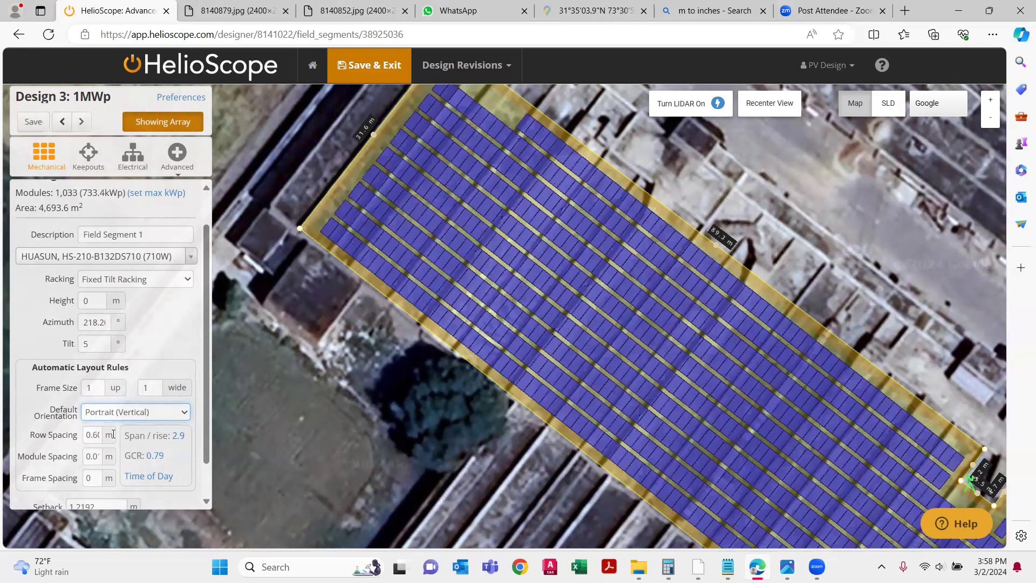
- Set Field Segment 1's frame size to 2 modules up
{"action": "scroll", "coordinate": [448, 221], "scroll_direction": "down", "scroll_amount": 2}
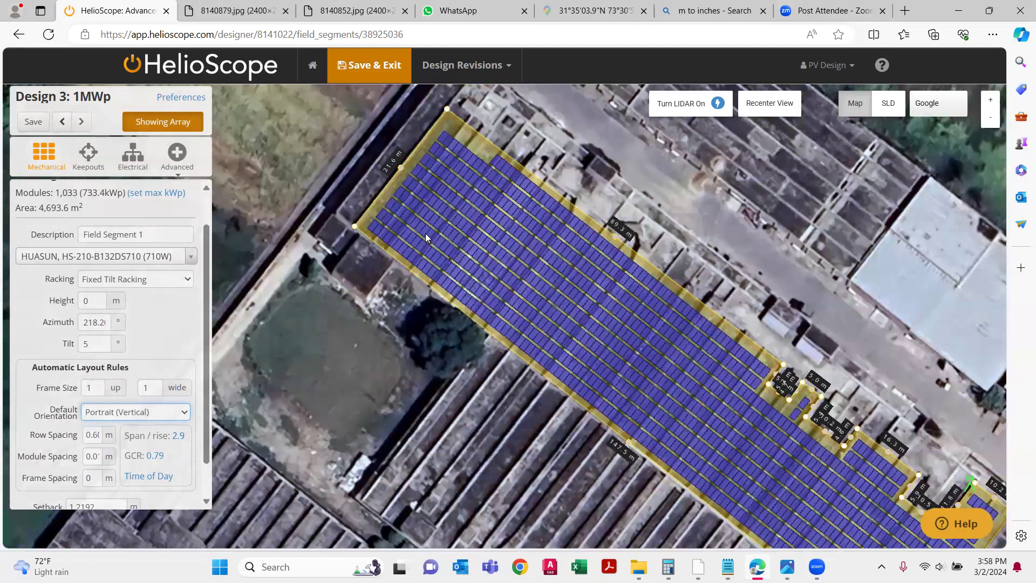
{"action": "left_click_drag", "start_coordinate": [681, 383], "coordinate": [593, 352]}
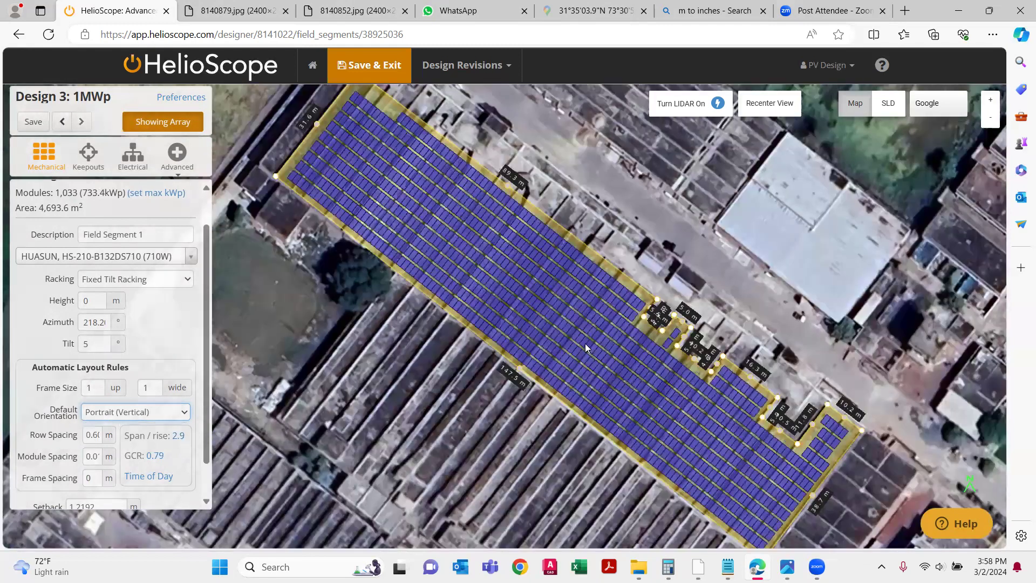
{"action": "scroll", "coordinate": [615, 332], "scroll_direction": "up", "scroll_amount": 3}
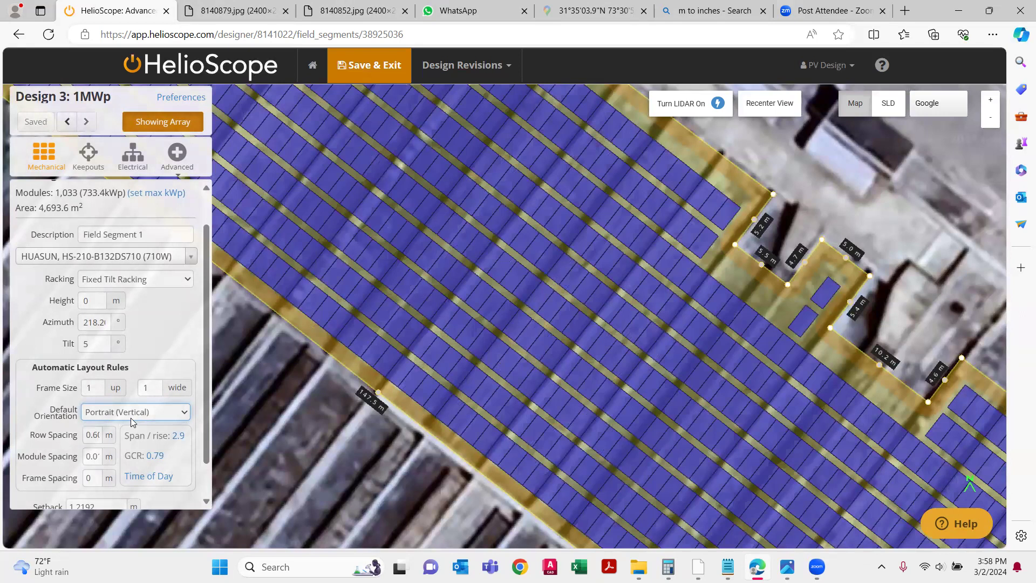
{"action": "scroll", "coordinate": [309, 326], "scroll_direction": "down", "scroll_amount": 2}
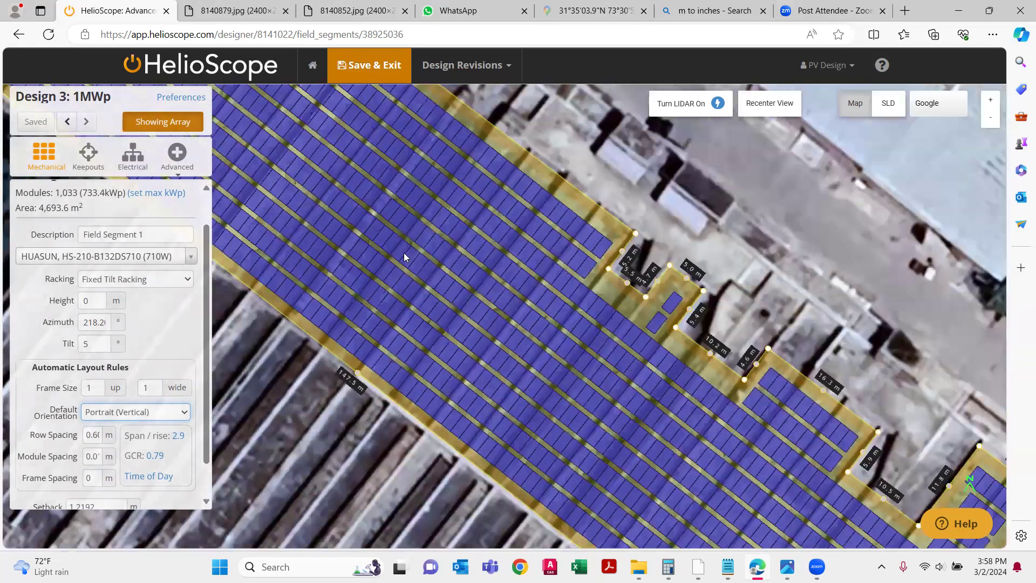
{"action": "scroll", "coordinate": [404, 253], "scroll_direction": "up", "scroll_amount": 1}
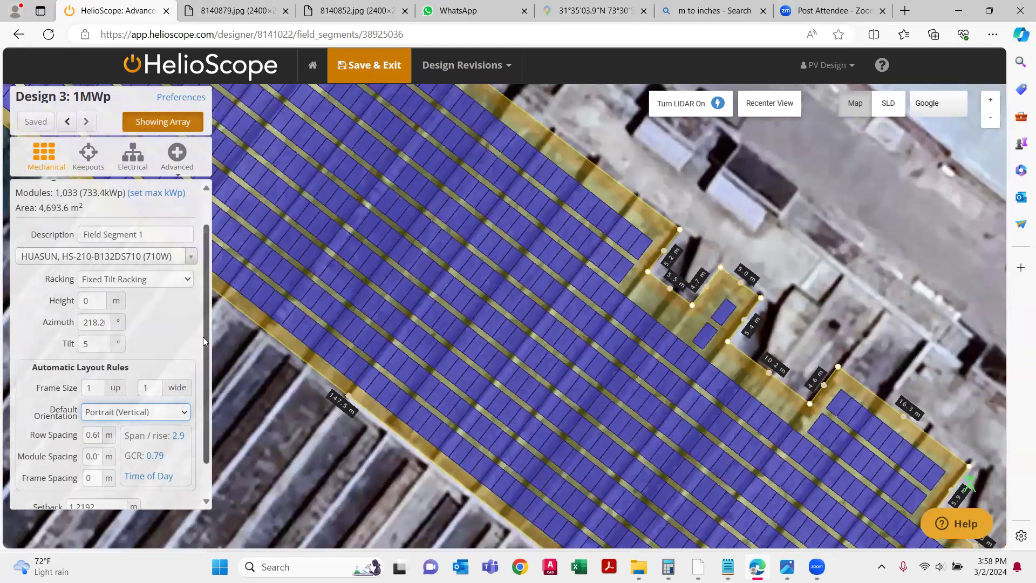
{"action": "double_click", "coordinate": [86, 387]}
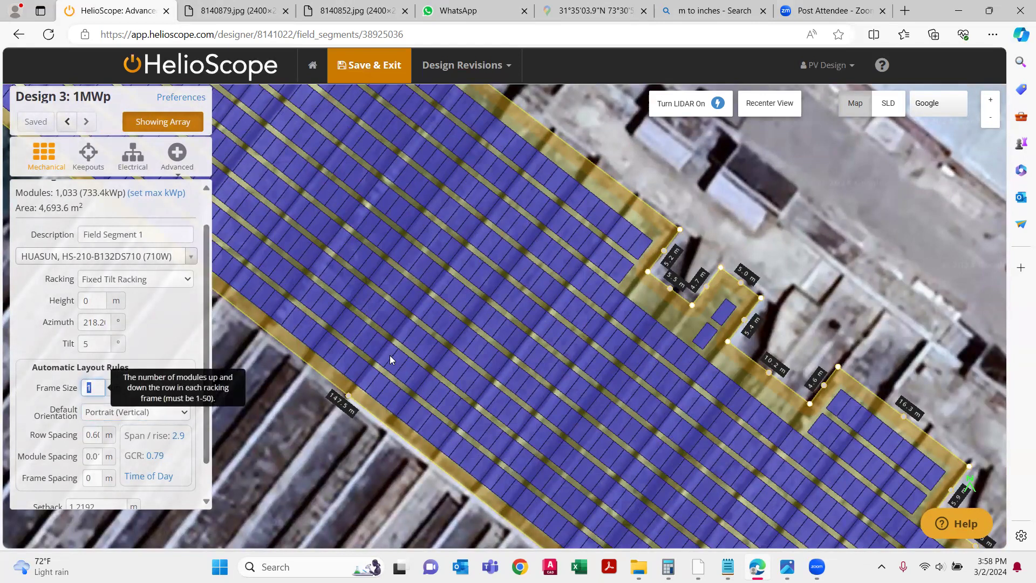
{"action": "type", "text": "2"}
- Examine the two-up portrait rows around the stepped northeastern edge and check the tilt setting of Field Segment 1
{"action": "scroll", "coordinate": [573, 263], "scroll_direction": "down", "scroll_amount": 1}
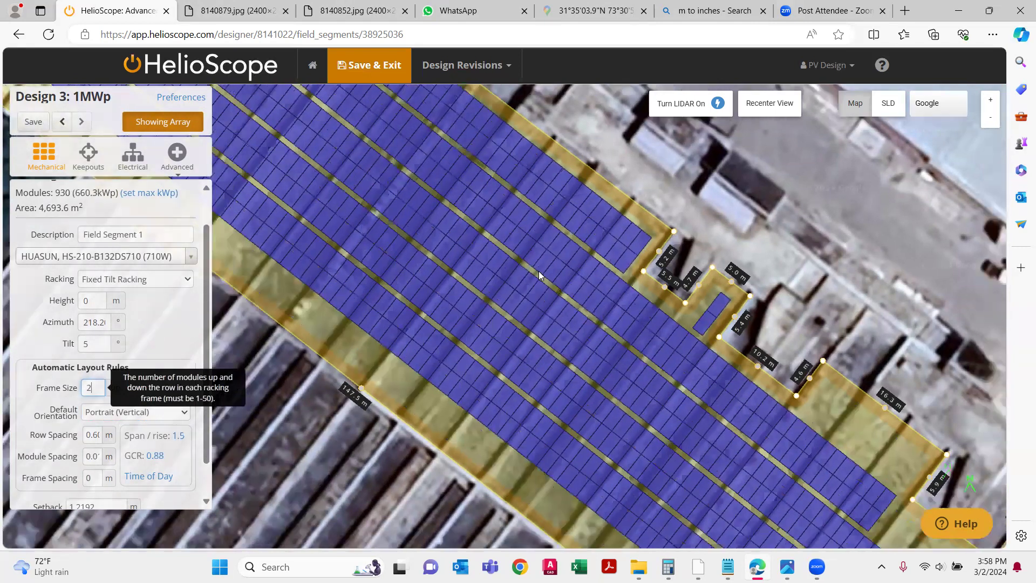
{"action": "scroll", "coordinate": [537, 274], "scroll_direction": "up", "scroll_amount": 1}
{"action": "scroll", "coordinate": [536, 275], "scroll_direction": "up", "scroll_amount": 2}
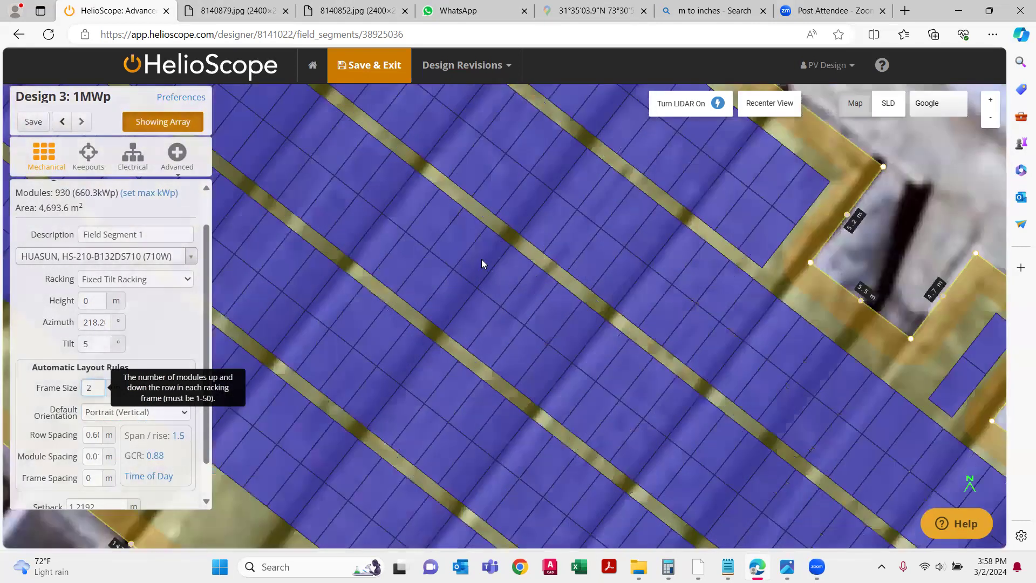
{"action": "left_click", "coordinate": [100, 343]}
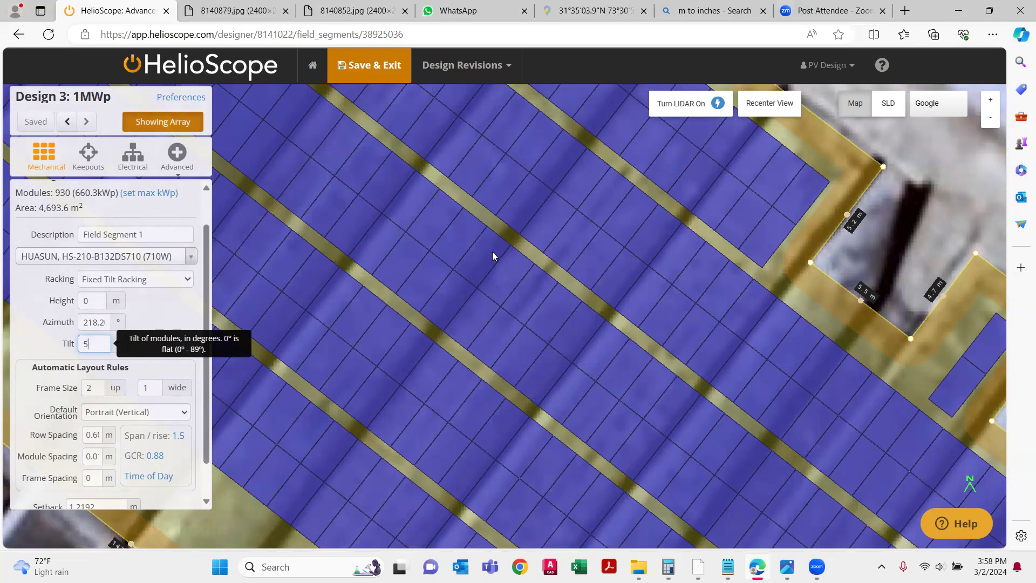
{"action": "scroll", "coordinate": [461, 281], "scroll_direction": "down", "scroll_amount": 2}
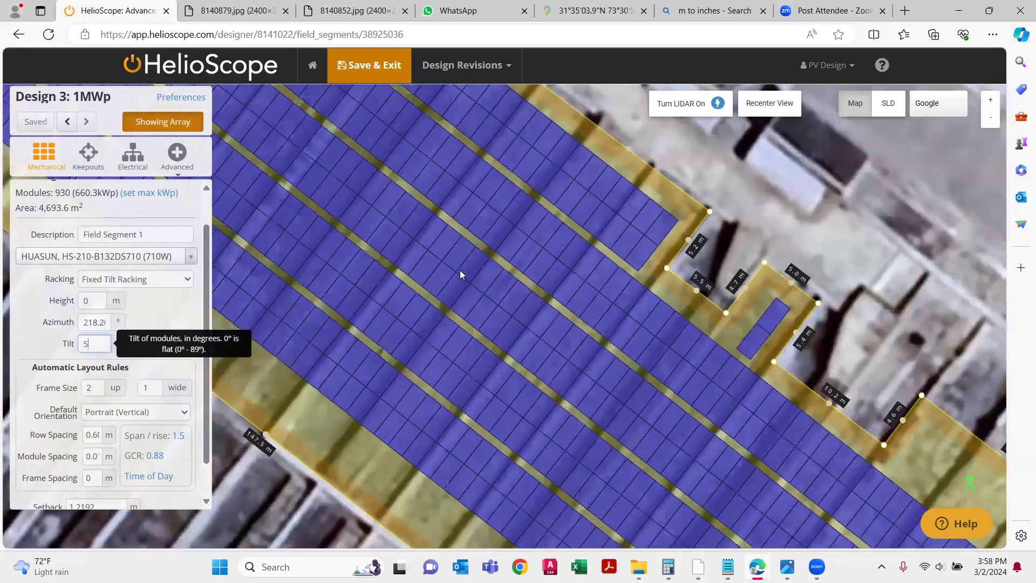
{"action": "scroll", "coordinate": [459, 270], "scroll_direction": "down", "scroll_amount": 1}
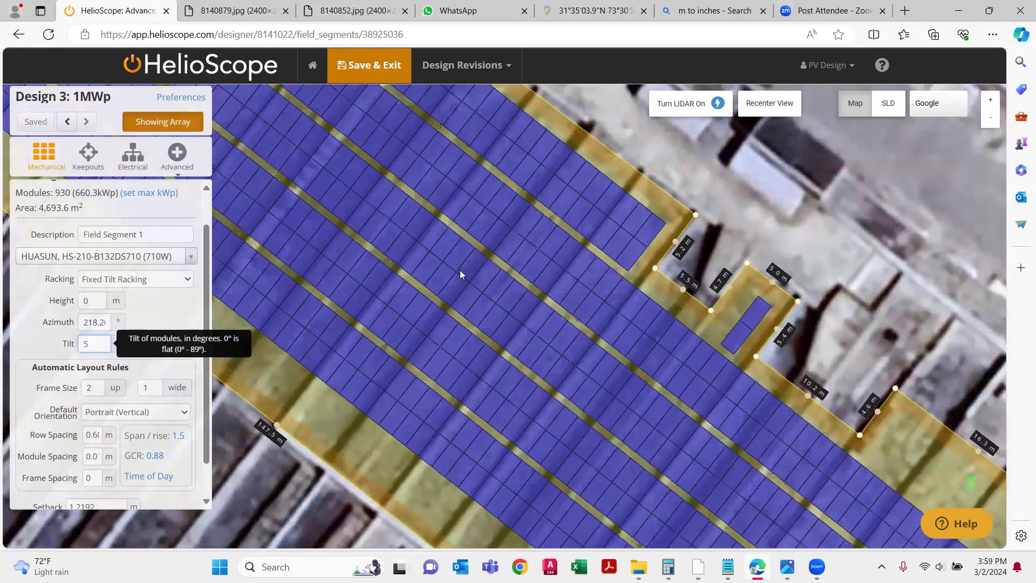
{"action": "scroll", "coordinate": [253, 310], "scroll_direction": "up", "scroll_amount": 1}
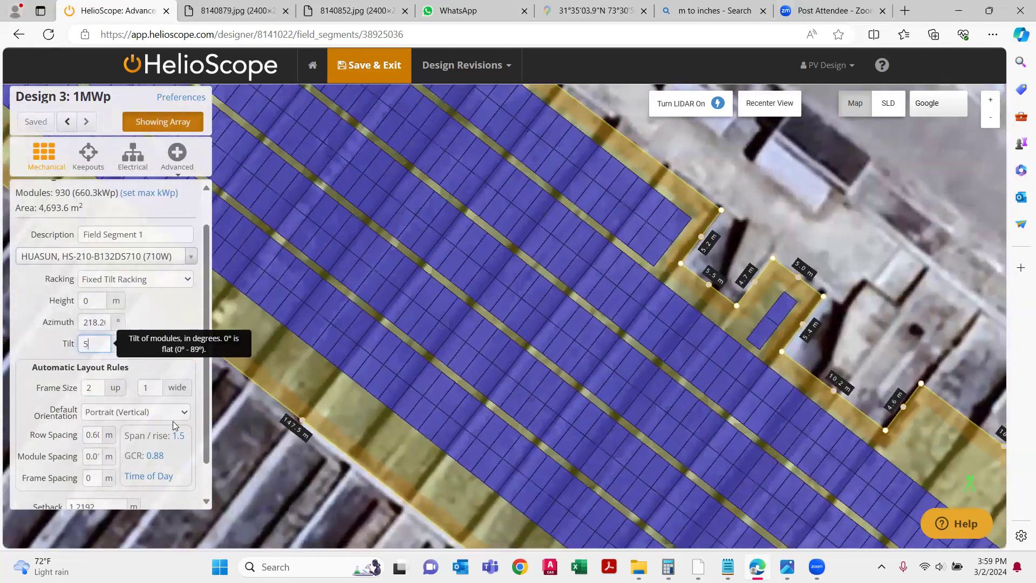
{"action": "scroll", "coordinate": [410, 296], "scroll_direction": "down", "scroll_amount": 1}
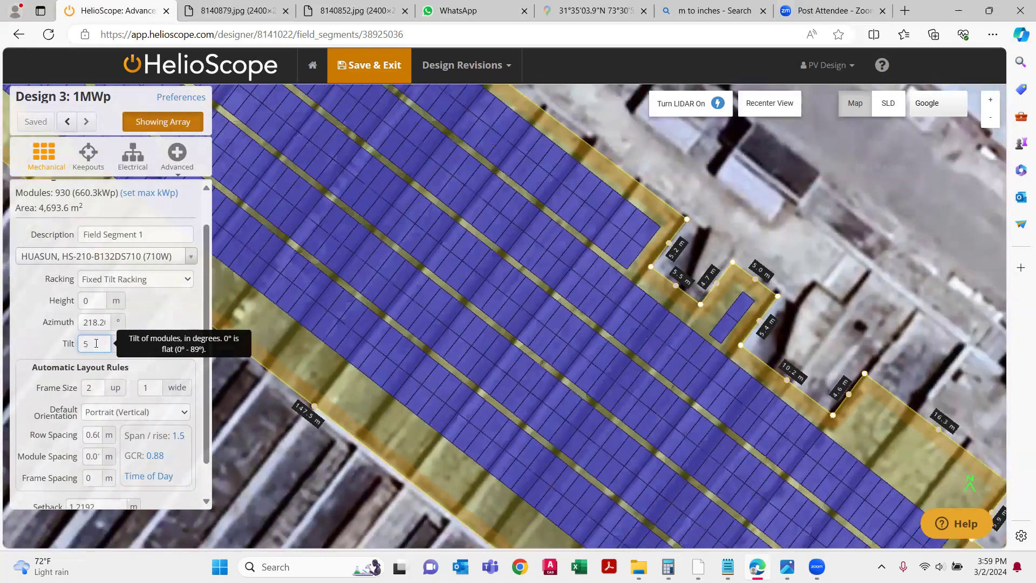
{"action": "scroll", "coordinate": [426, 331], "scroll_direction": "down", "scroll_amount": 1}
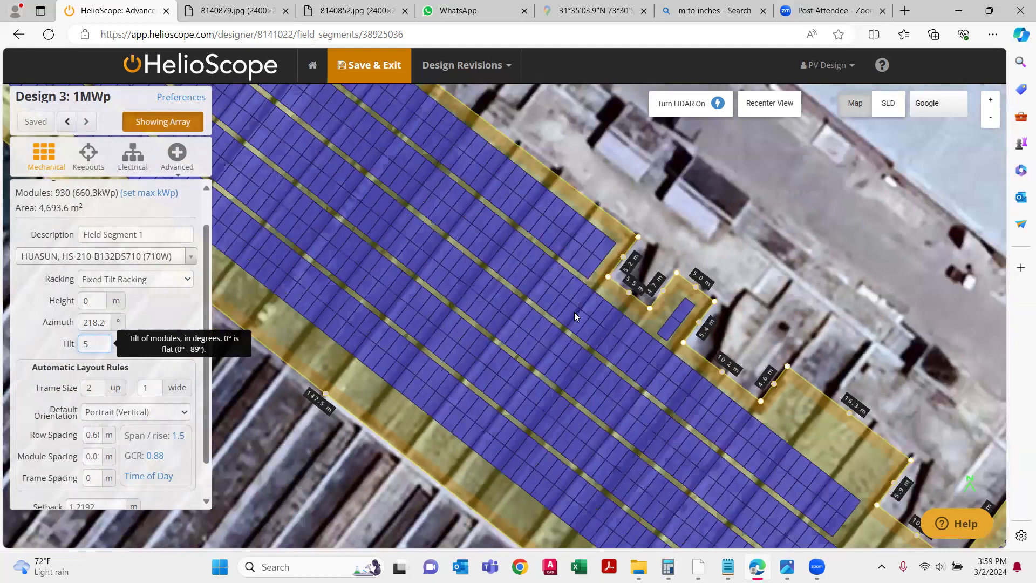
{"action": "scroll", "coordinate": [494, 321], "scroll_direction": "down", "scroll_amount": 2}
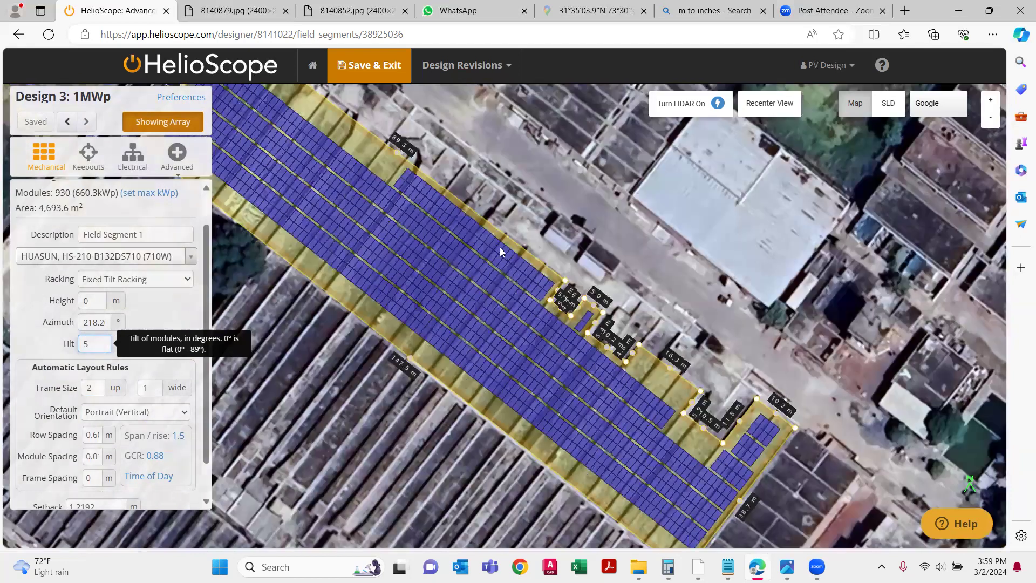
- Recenter the map on the whole field segment and inspect the module rows along the 89.3 m northeastern edge
{"action": "left_click_drag", "start_coordinate": [500, 247], "coordinate": [410, 282]}
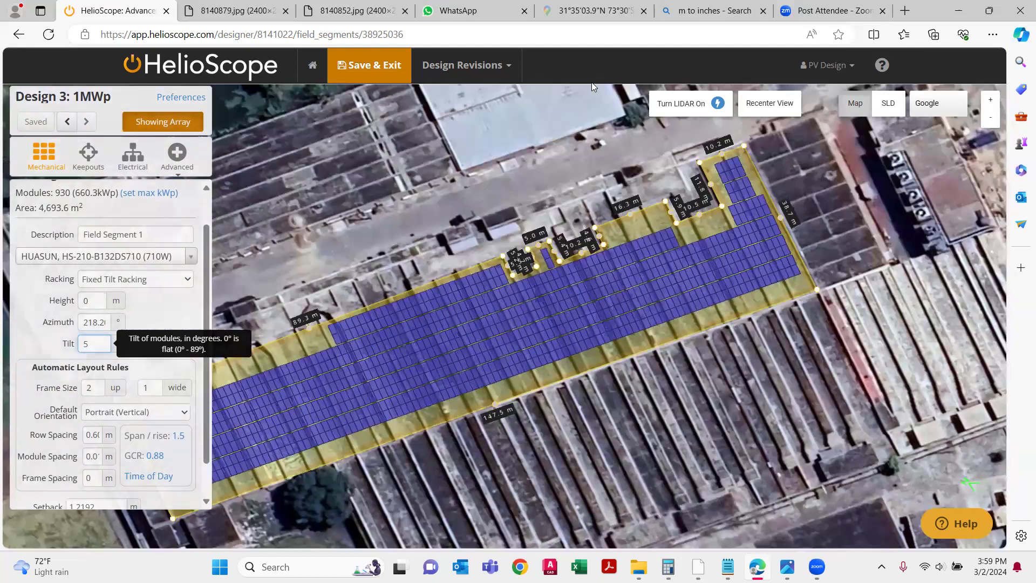
{"action": "left_click", "coordinate": [770, 105]}
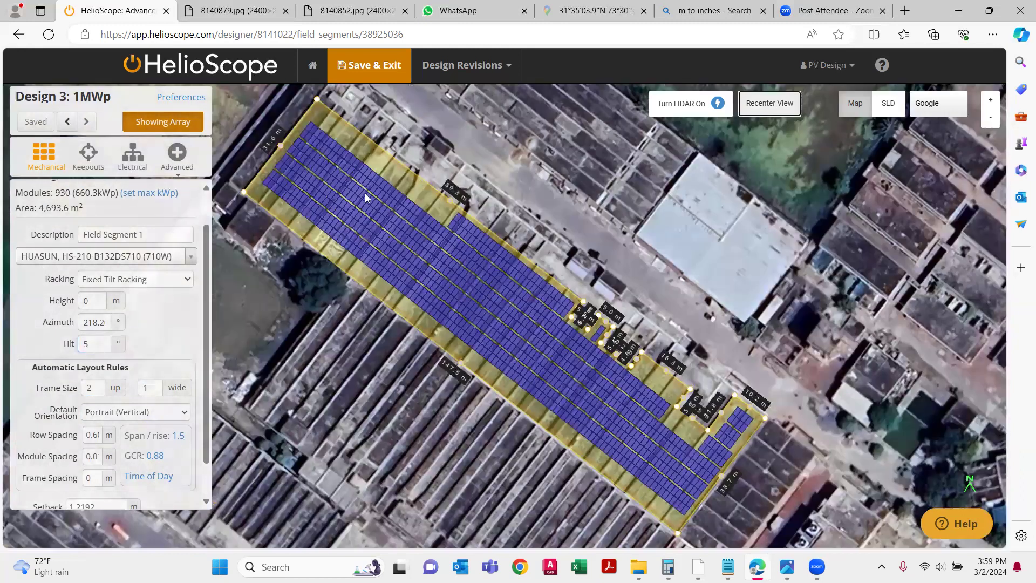
{"action": "scroll", "coordinate": [365, 199], "scroll_direction": "up", "scroll_amount": 2}
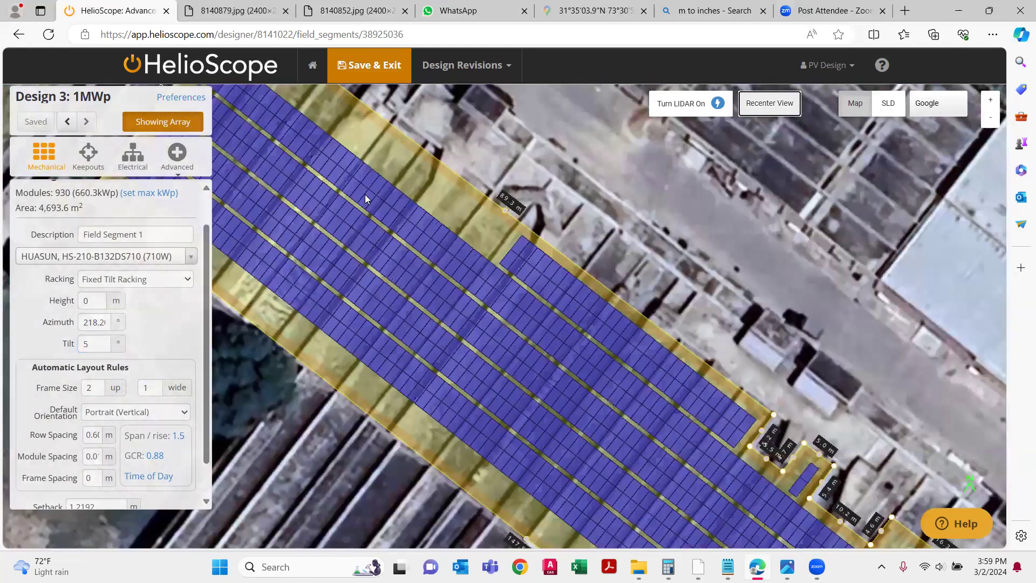
{"action": "scroll", "coordinate": [365, 199], "scroll_direction": "up", "scroll_amount": 1}
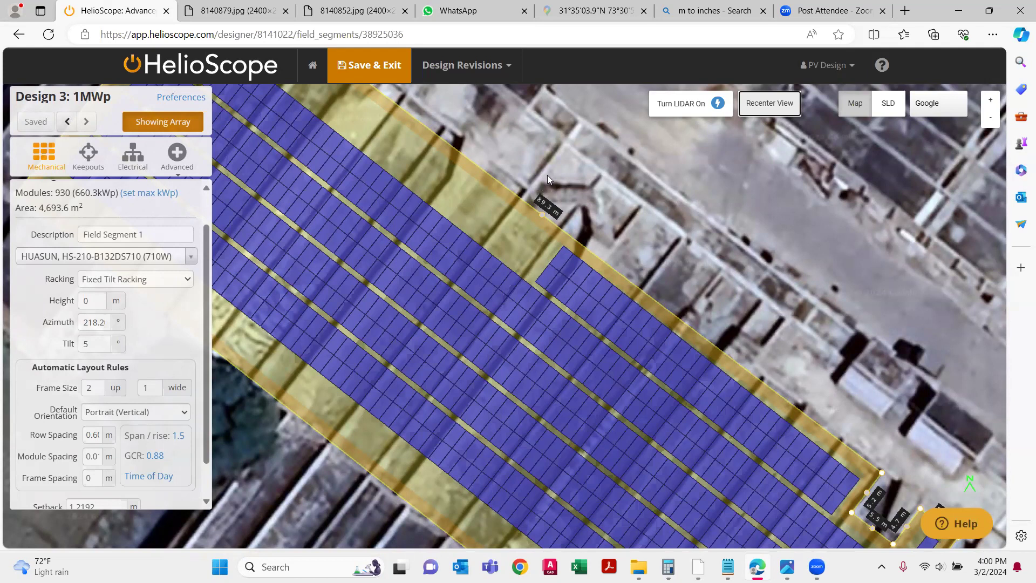
{"action": "scroll", "coordinate": [616, 200], "scroll_direction": "down", "scroll_amount": 1}
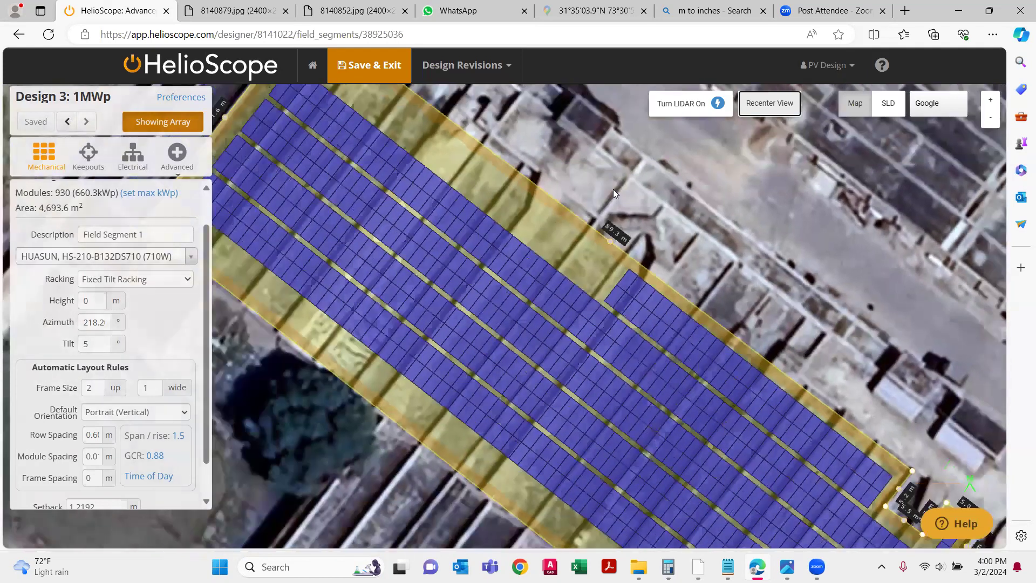
- Examine the two-up portrait module rows at Field Segment 1's northwestern end and along its 89.3 m edge
{"action": "scroll", "coordinate": [617, 172], "scroll_direction": "down", "scroll_amount": 1}
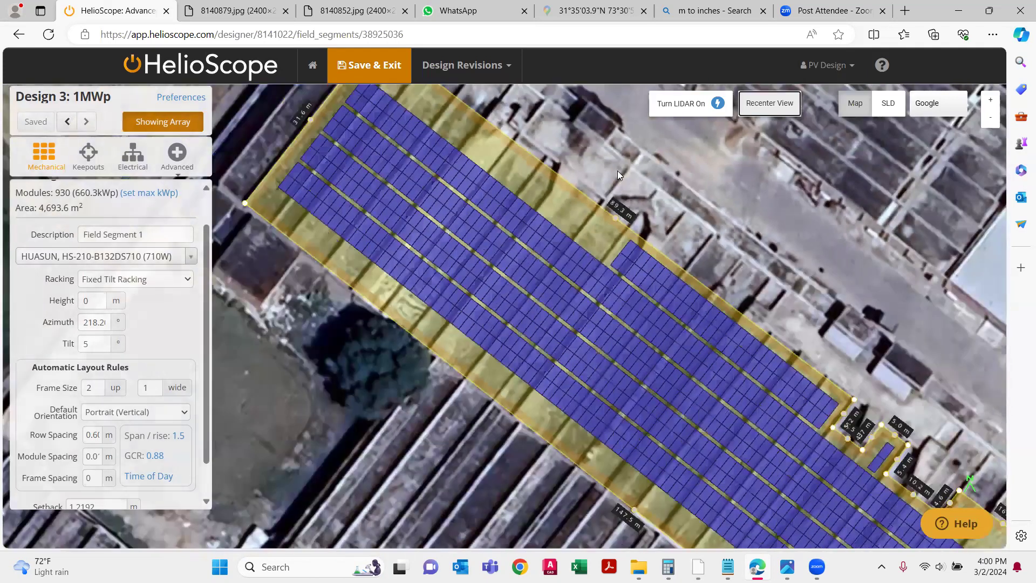
{"action": "scroll", "coordinate": [617, 170], "scroll_direction": "down", "scroll_amount": 1}
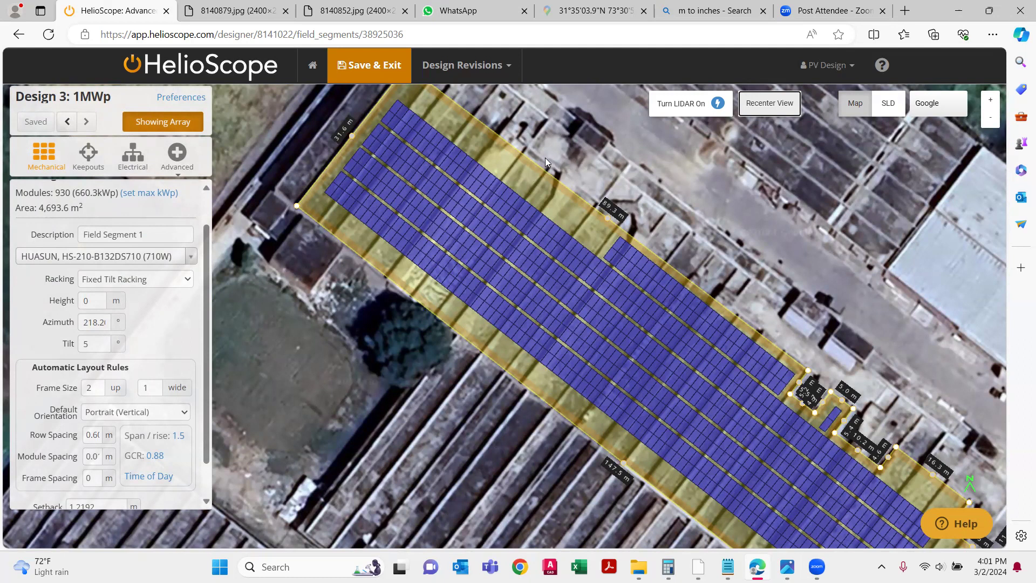
{"action": "scroll", "coordinate": [370, 167], "scroll_direction": "up", "scroll_amount": 2}
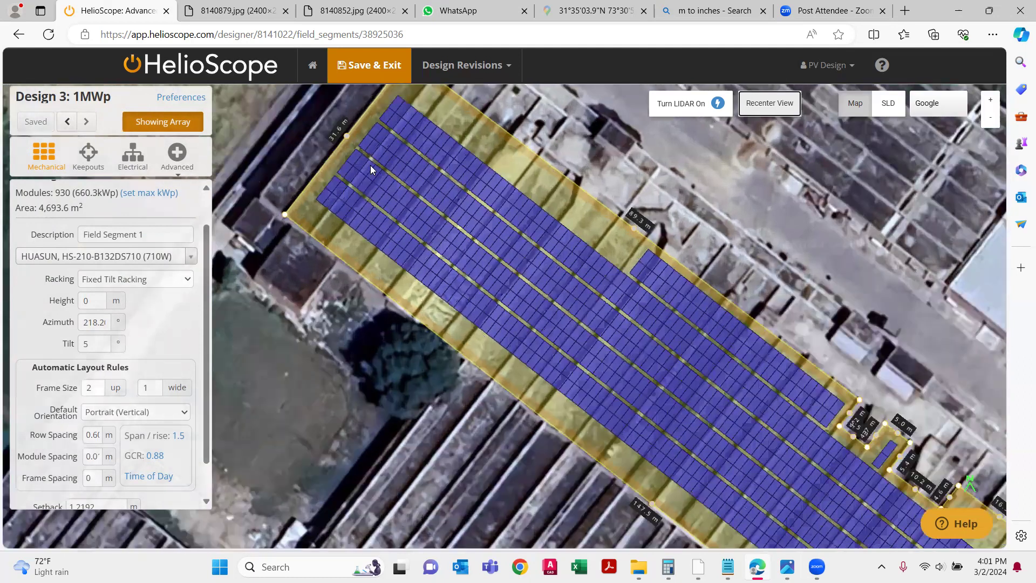
{"action": "scroll", "coordinate": [369, 171], "scroll_direction": "up", "scroll_amount": 1}
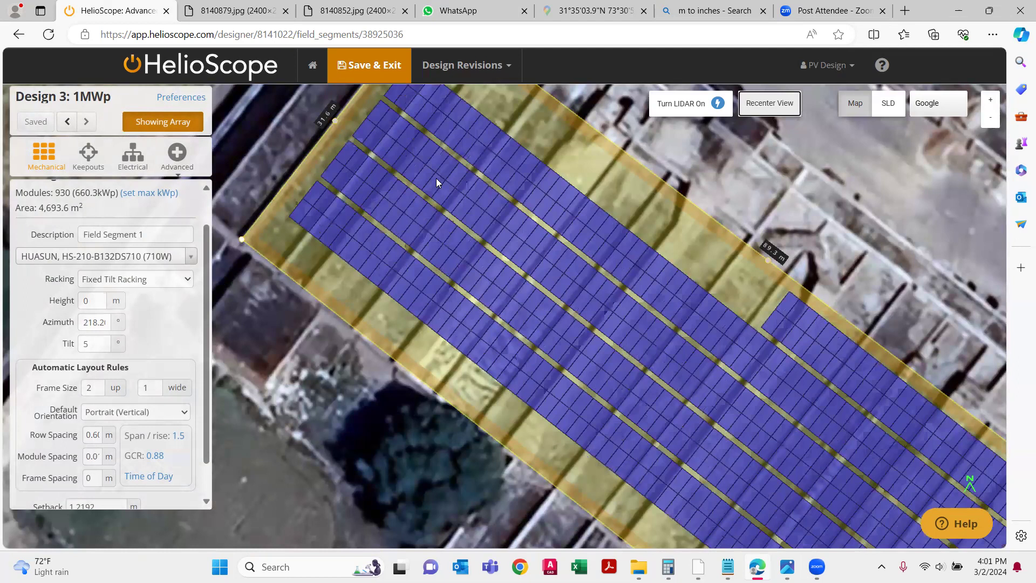
{"action": "scroll", "coordinate": [436, 178], "scroll_direction": "down", "scroll_amount": 1}
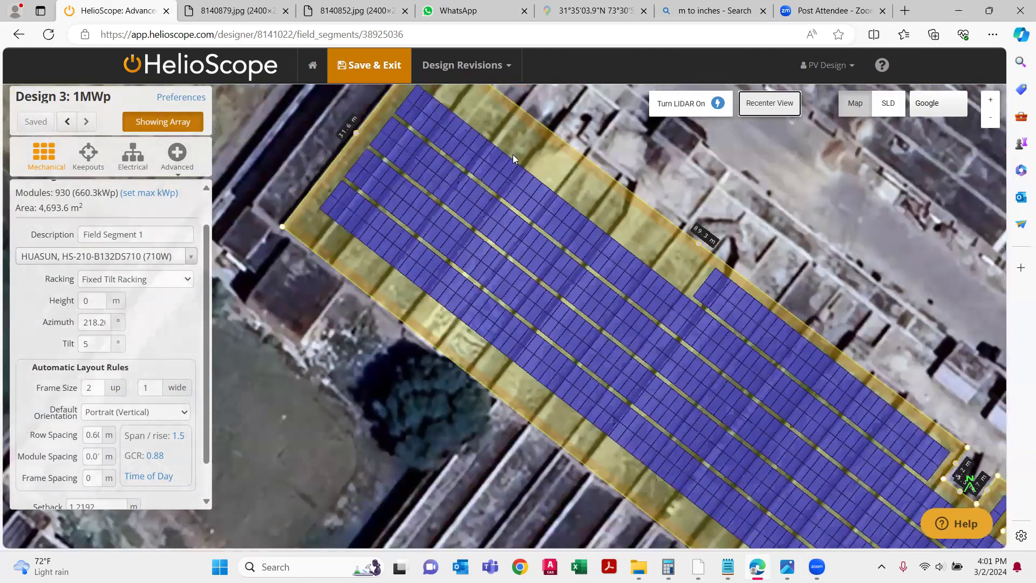
{"action": "scroll", "coordinate": [513, 154], "scroll_direction": "up", "scroll_amount": 1}
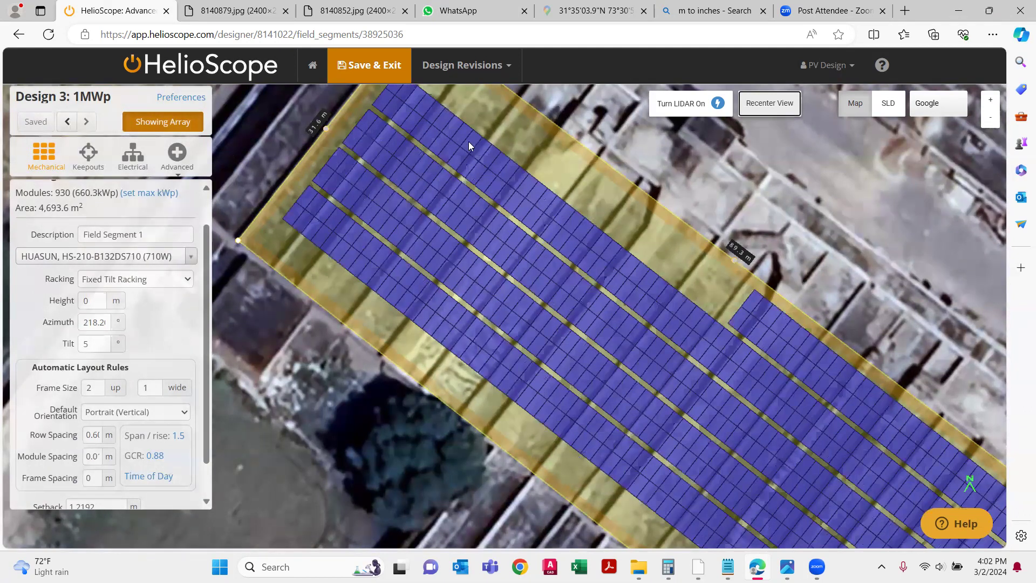
- Undo the accidental shift of Field Segment 1 on the map
{"action": "left_click_drag", "start_coordinate": [511, 130], "coordinate": [506, 143]}
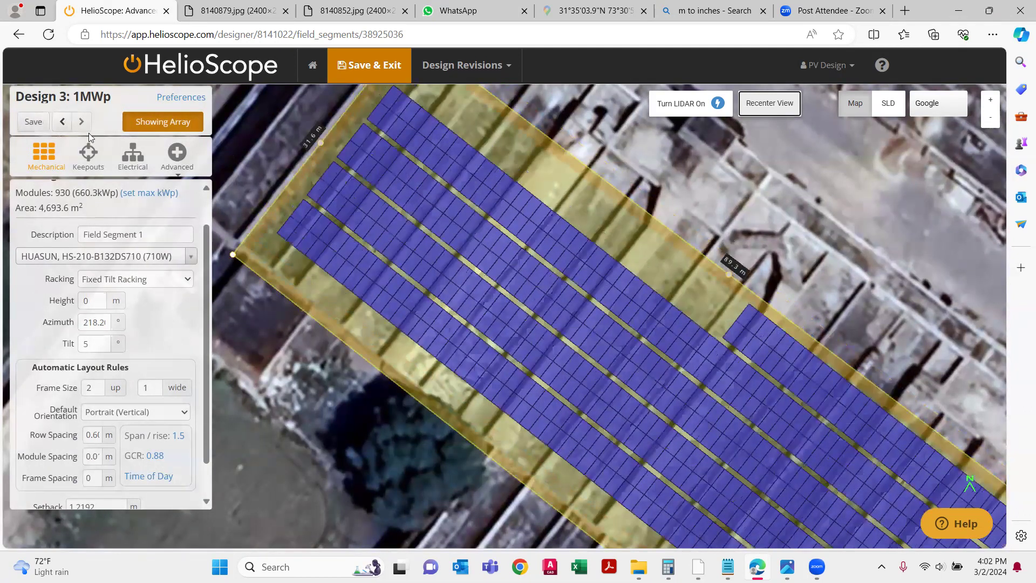
{"action": "key", "text": "ctrl+z"}
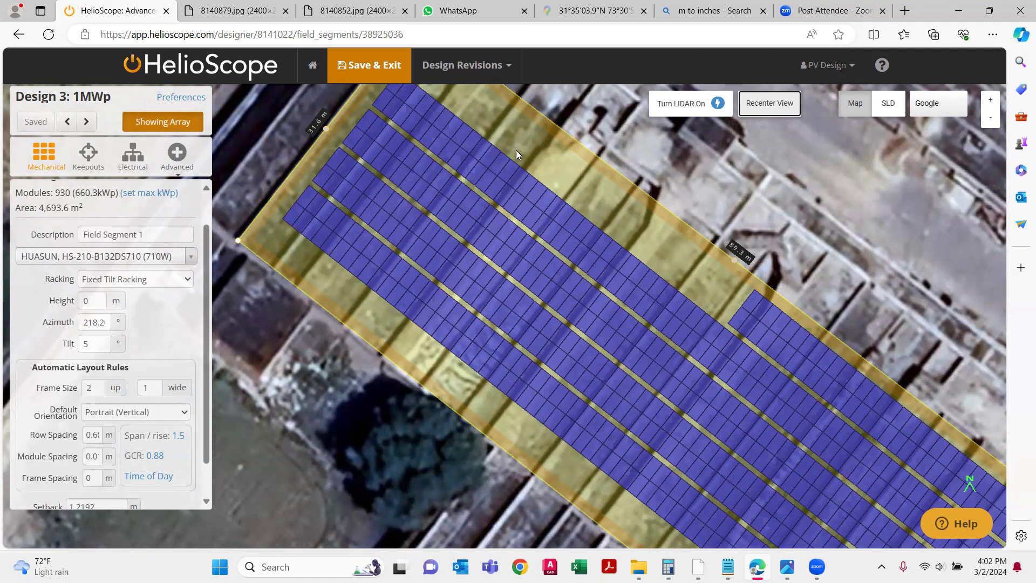
- Inspect the module rows over the whole length of Field Segment 1, including the stepped southeastern end beside the 38.7 m edge
{"action": "scroll", "coordinate": [516, 154], "scroll_direction": "down", "scroll_amount": 2}
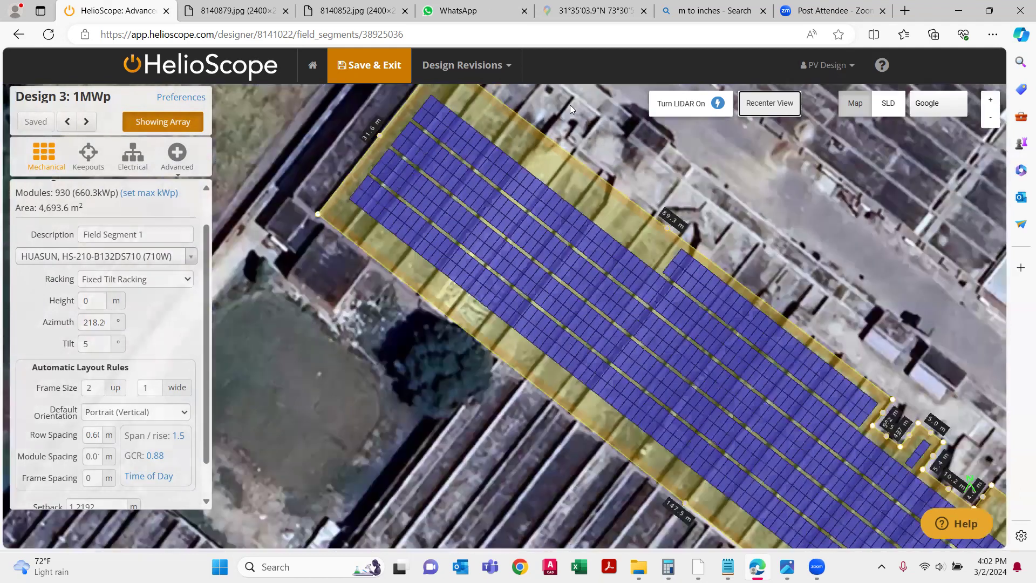
{"action": "scroll", "coordinate": [570, 105], "scroll_direction": "down", "scroll_amount": 2}
{"action": "scroll", "coordinate": [840, 290], "scroll_direction": "up", "scroll_amount": 2}
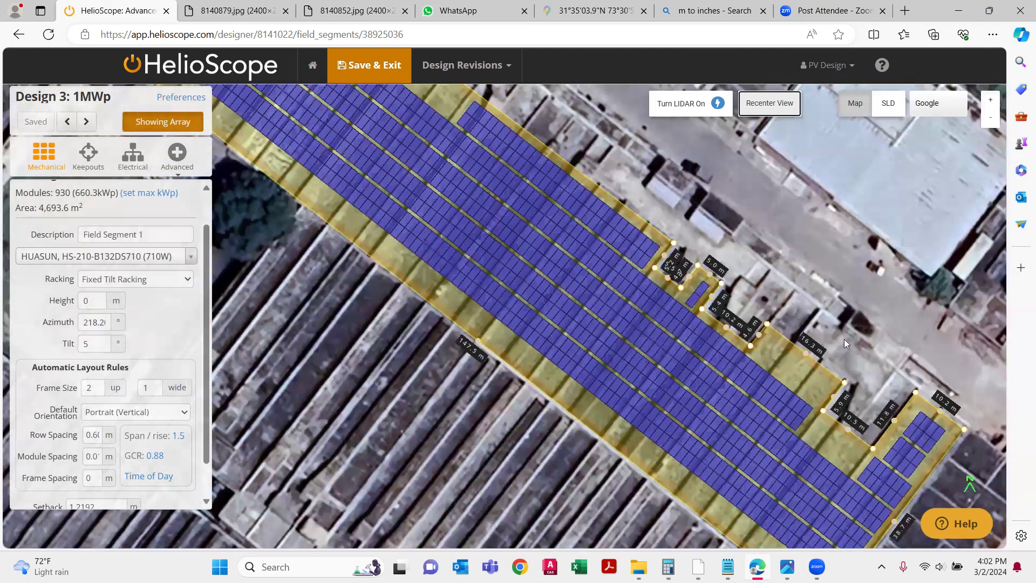
{"action": "left_click_drag", "start_coordinate": [844, 339], "coordinate": [669, 177]}
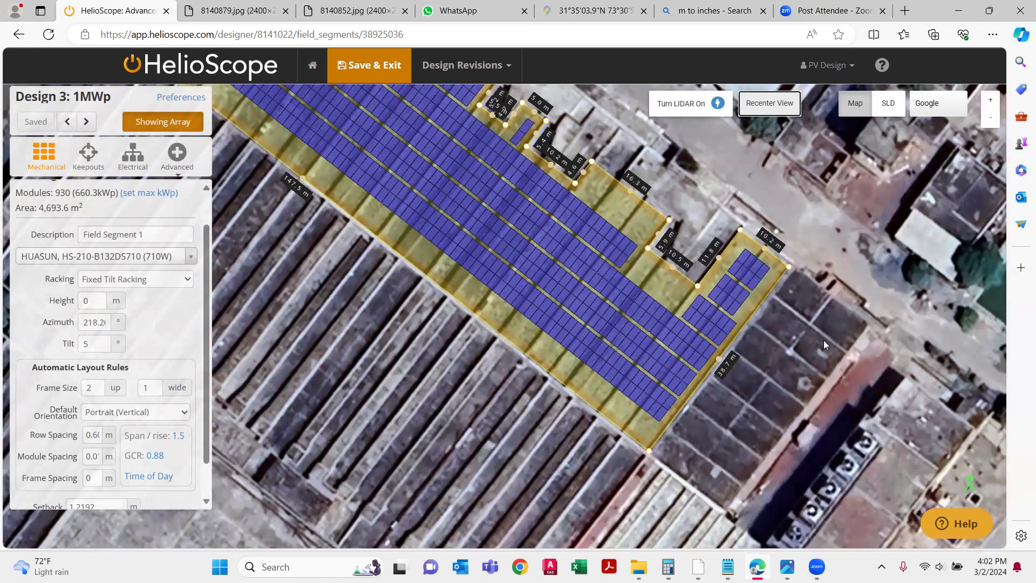
{"action": "scroll", "coordinate": [828, 336], "scroll_direction": "up", "scroll_amount": 1}
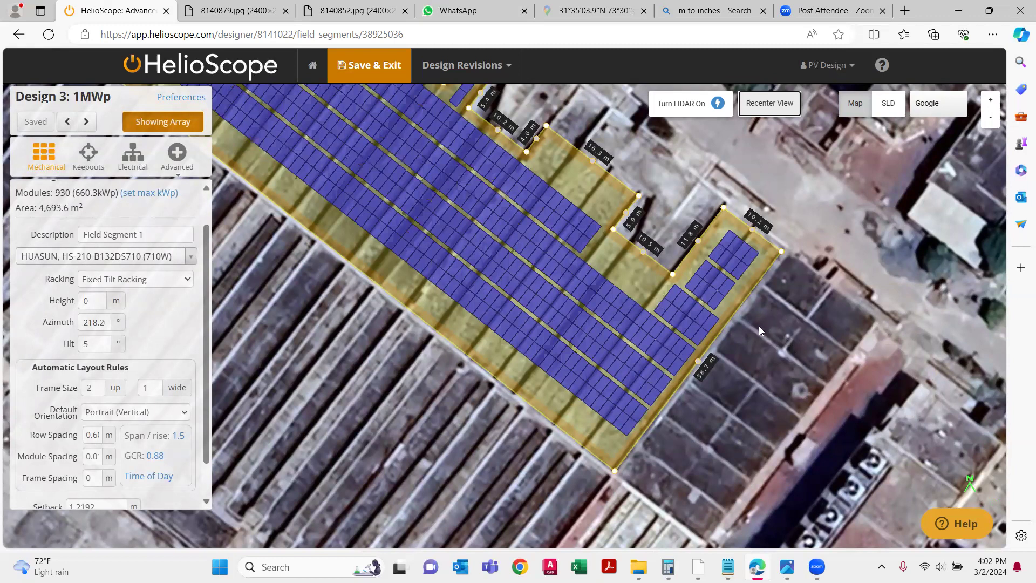
{"action": "left_click_drag", "start_coordinate": [830, 297], "coordinate": [966, 424]}
{"action": "left_click_drag", "start_coordinate": [436, 293], "coordinate": [517, 385]}
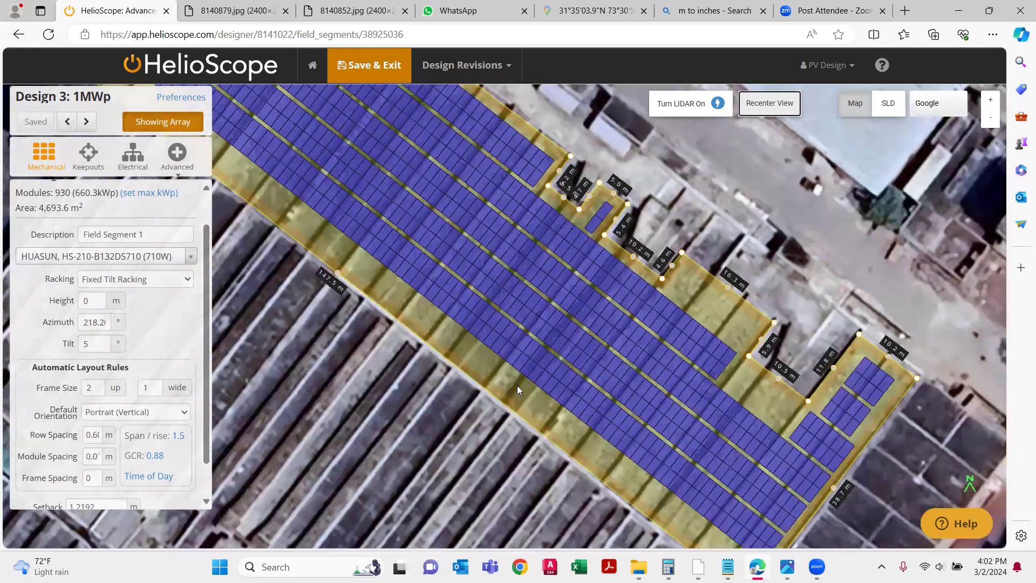
{"action": "scroll", "coordinate": [394, 225], "scroll_direction": "down", "scroll_amount": 2}
{"action": "left_click_drag", "start_coordinate": [466, 159], "coordinate": [587, 300]}
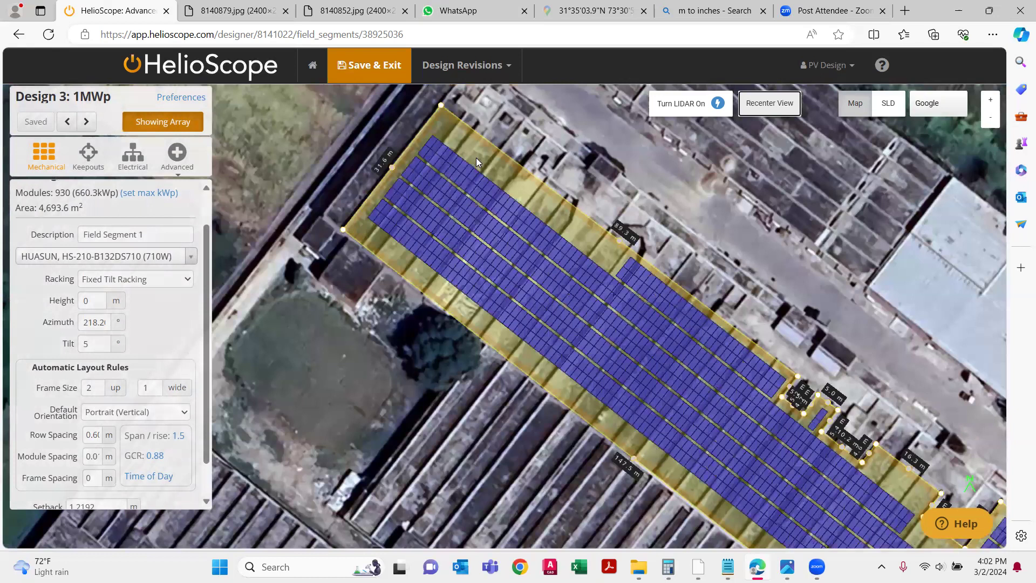
- Examine the gaps between the two-up rows and the unfilled roof strip along the 89.3 m edge up close
{"action": "scroll", "coordinate": [491, 186], "scroll_direction": "up", "scroll_amount": 1}
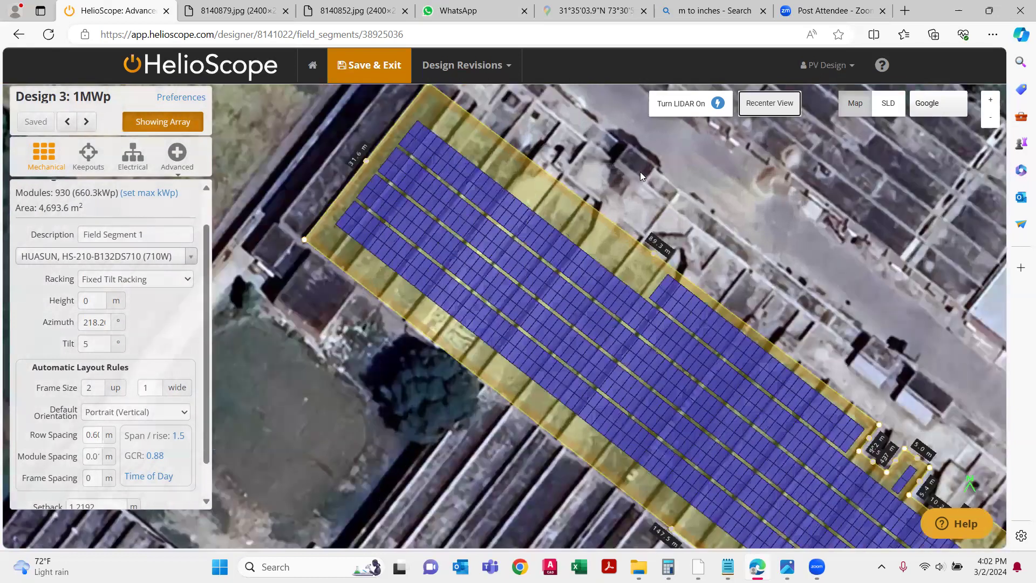
{"action": "scroll", "coordinate": [599, 153], "scroll_direction": "up", "scroll_amount": 1}
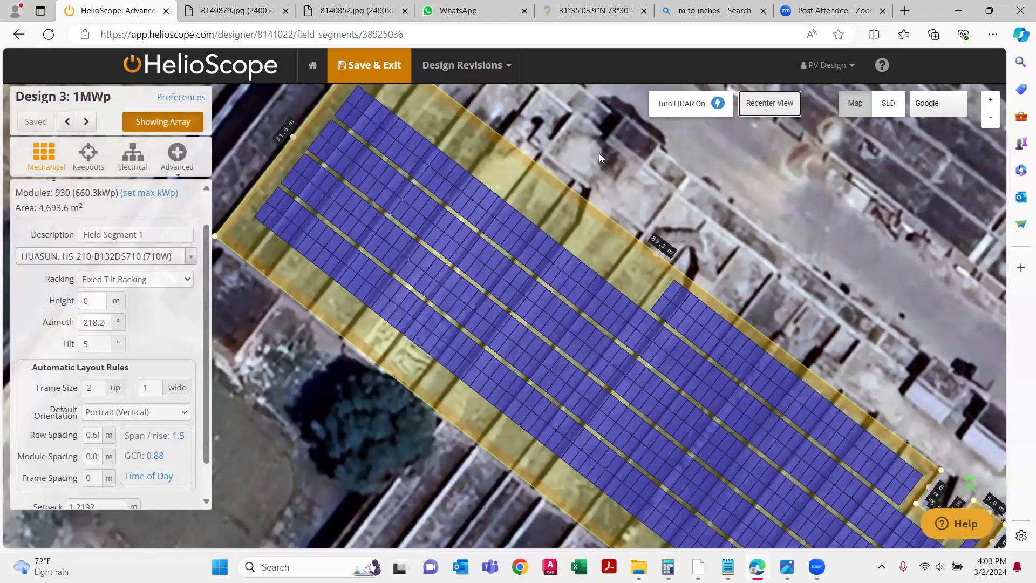
{"action": "left_click_drag", "start_coordinate": [601, 175], "coordinate": [588, 209]}
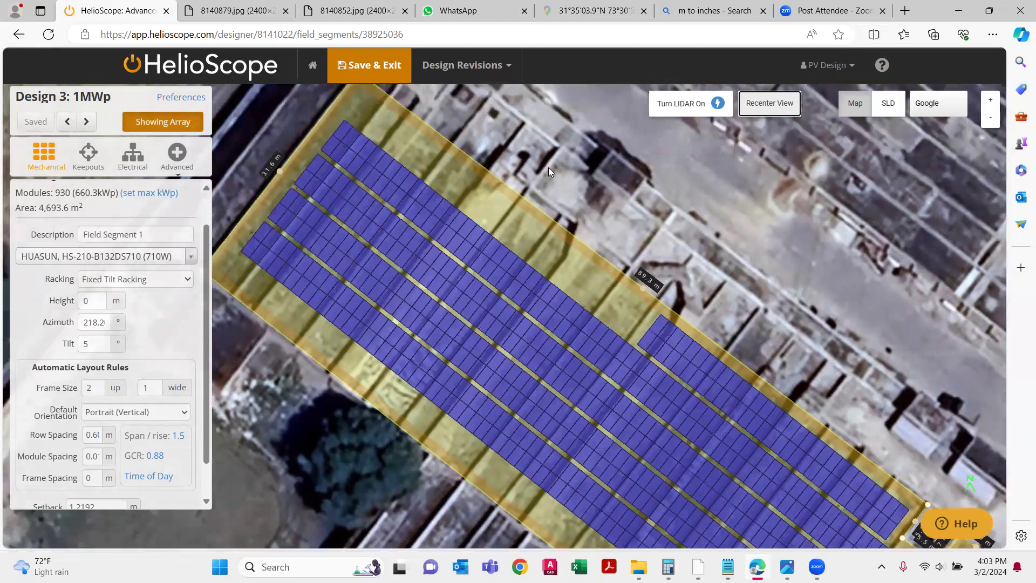
{"action": "left_click_drag", "start_coordinate": [548, 172], "coordinate": [561, 156]}
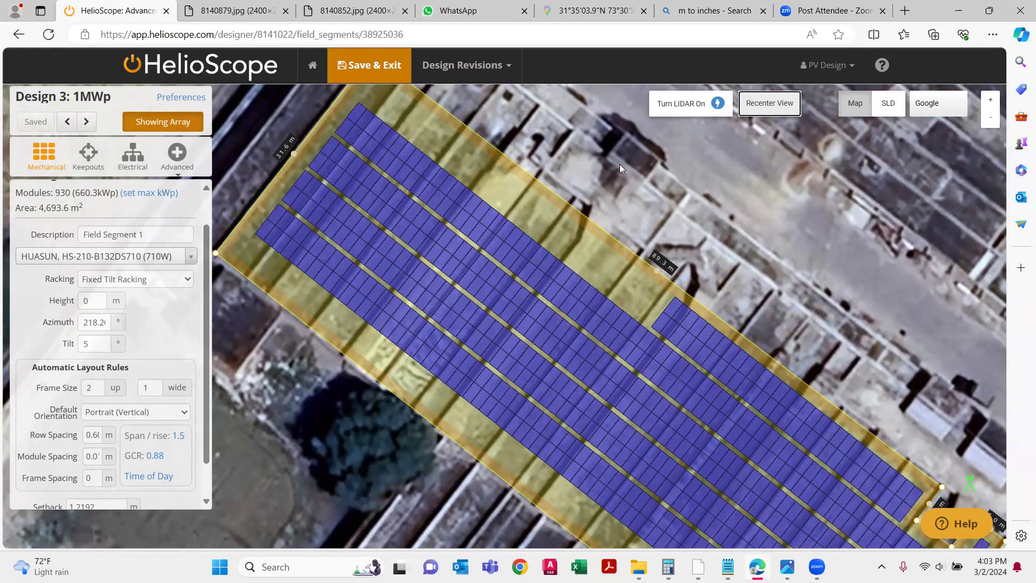
{"action": "scroll", "coordinate": [619, 164], "scroll_direction": "down", "scroll_amount": 2}
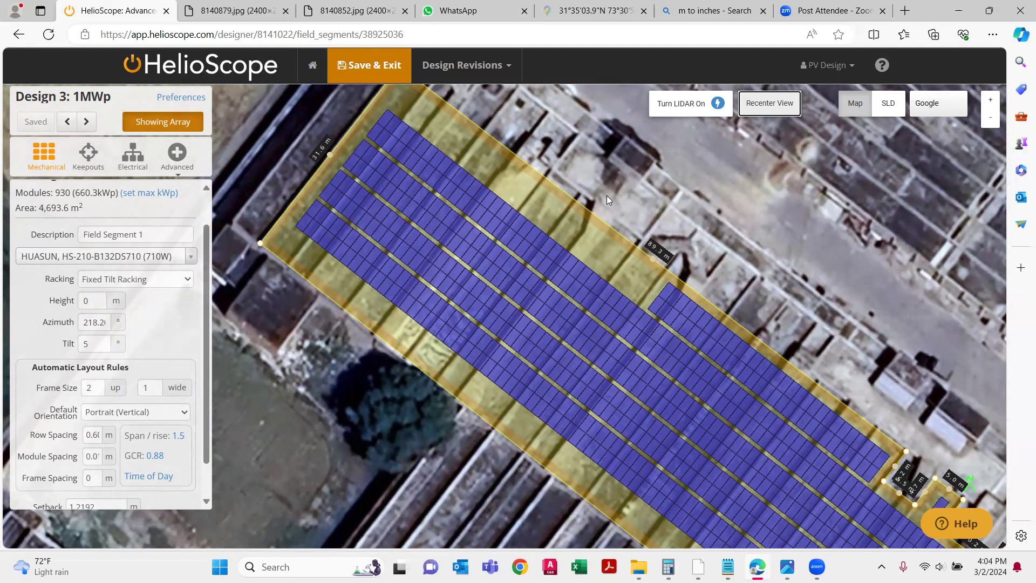
{"action": "scroll", "coordinate": [550, 240], "scroll_direction": "up", "scroll_amount": 2}
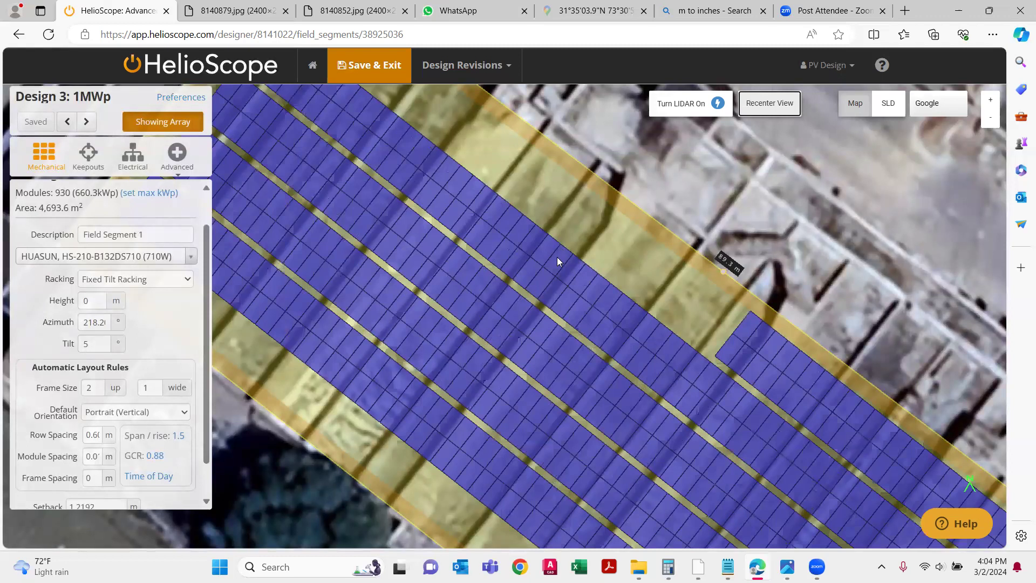
{"action": "scroll", "coordinate": [560, 246], "scroll_direction": "up", "scroll_amount": 2}
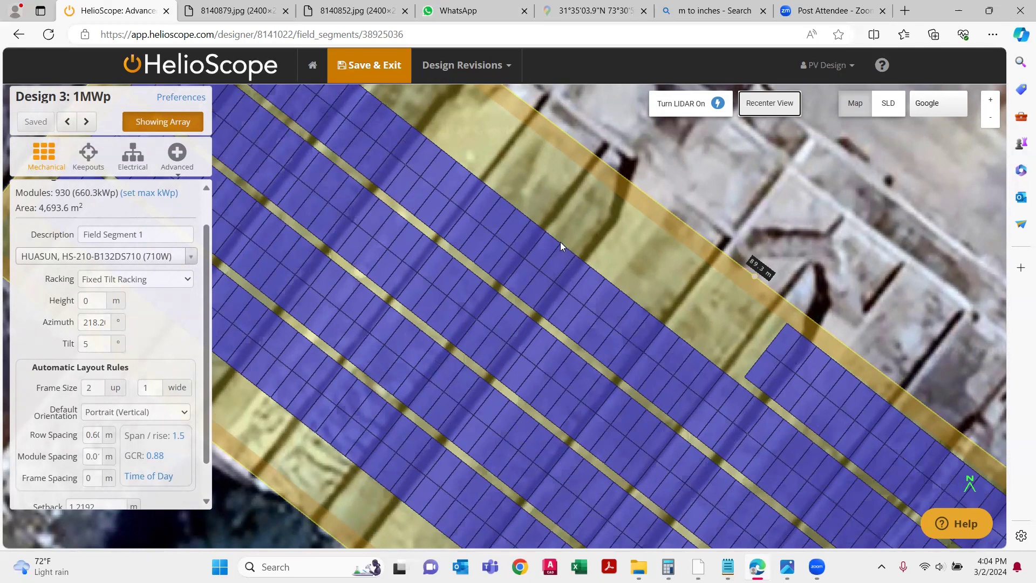
{"action": "scroll", "coordinate": [567, 250], "scroll_direction": "up", "scroll_amount": 1}
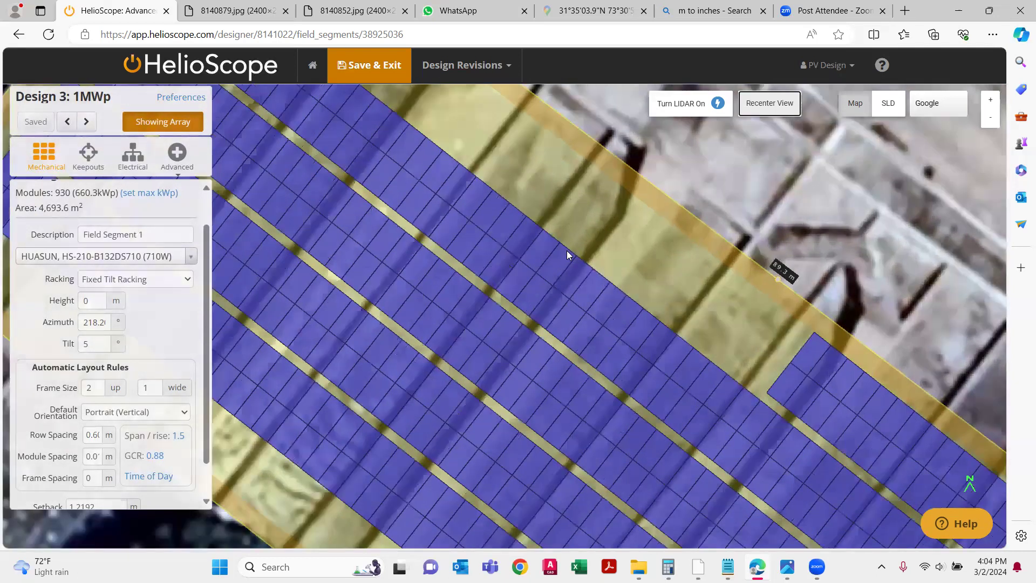
{"action": "scroll", "coordinate": [564, 255], "scroll_direction": "up", "scroll_amount": 1}
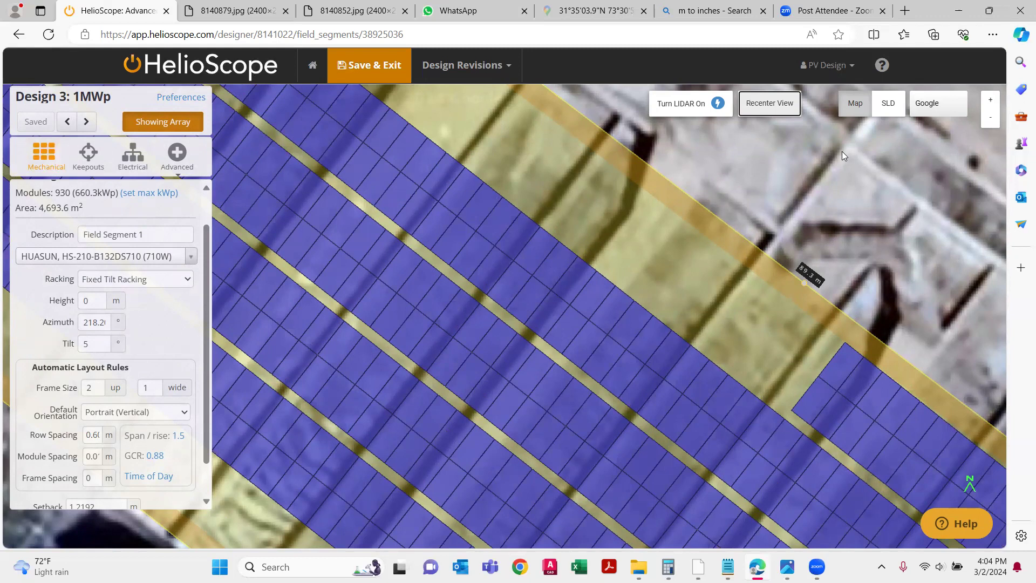
- Set Field Segment 1's frame size to 1 module up and check the resulting single-module rows
{"action": "scroll", "coordinate": [822, 159], "scroll_direction": "down", "scroll_amount": 3}
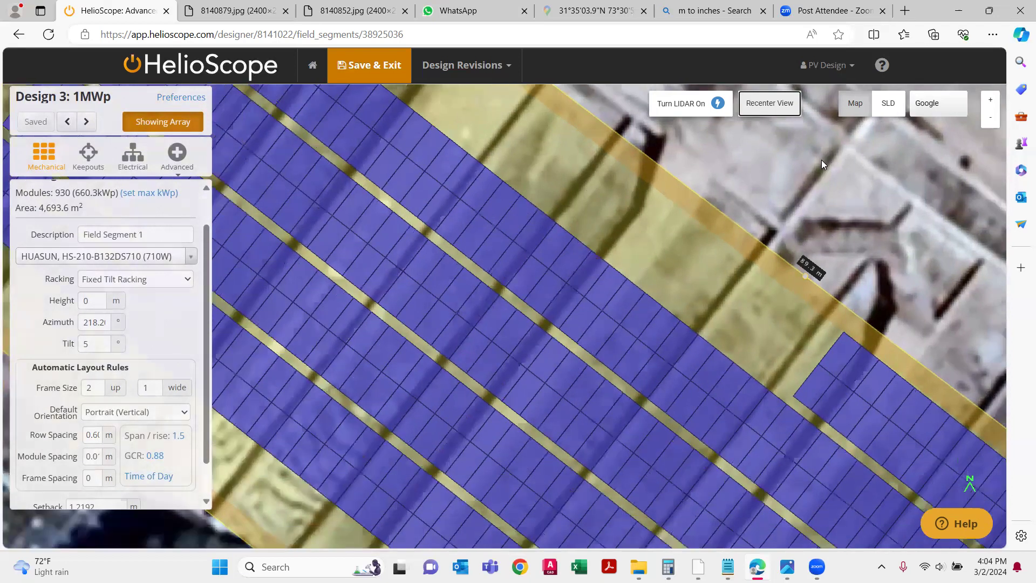
{"action": "scroll", "coordinate": [822, 160], "scroll_direction": "down", "scroll_amount": 2}
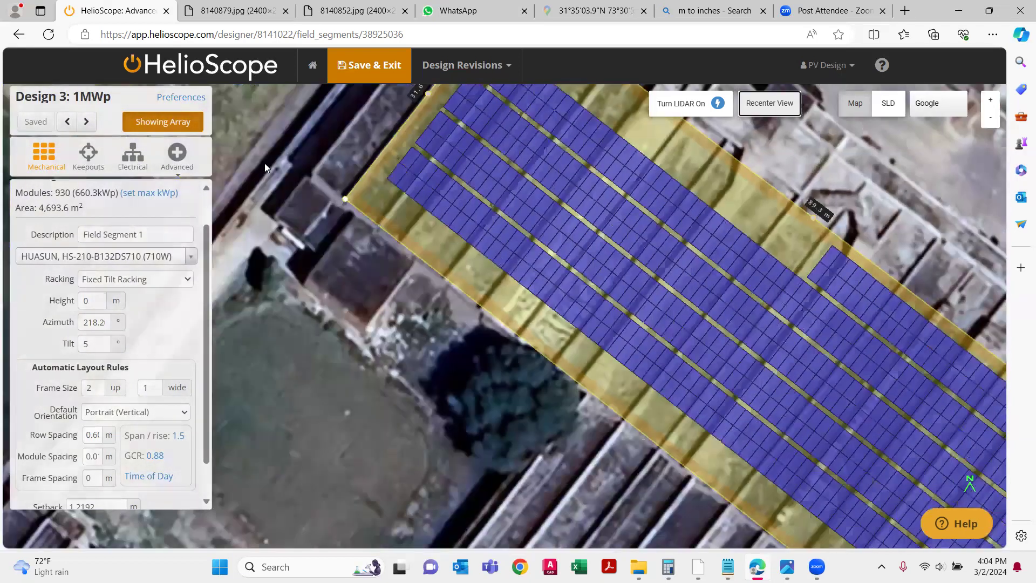
{"action": "left_click_drag", "start_coordinate": [264, 160], "coordinate": [253, 207]}
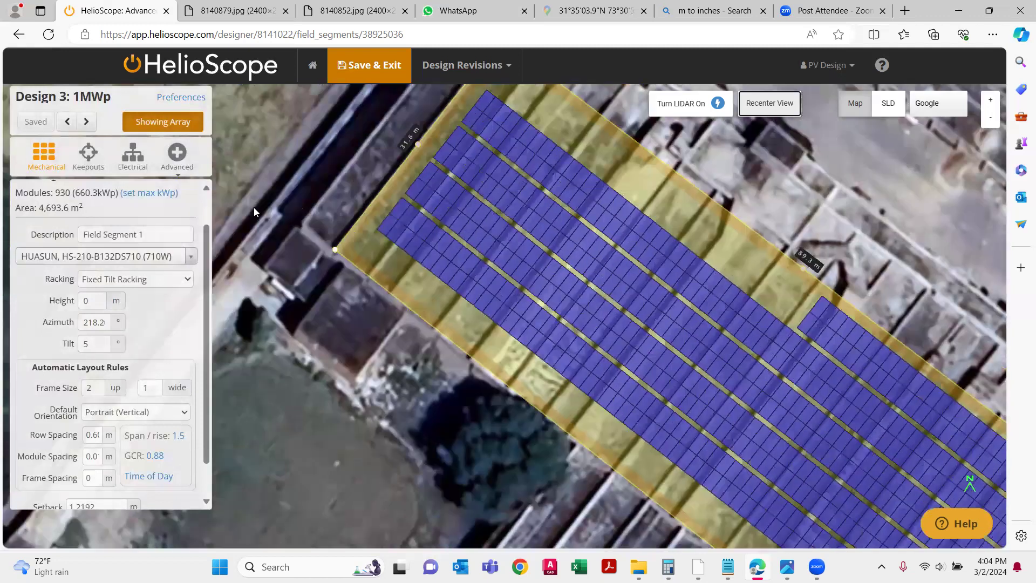
{"action": "left_click", "coordinate": [86, 386]}
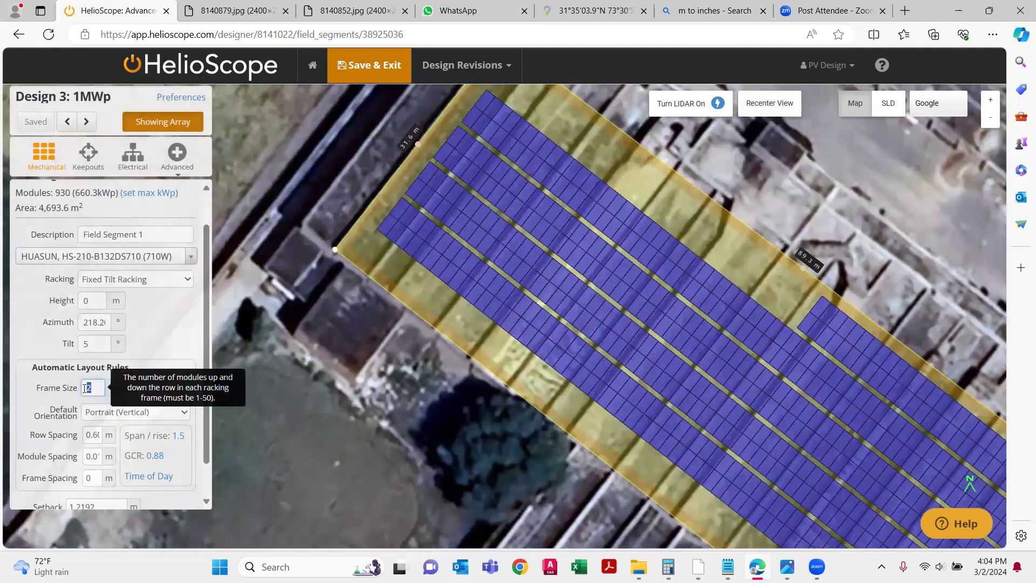
{"action": "type", "text": "1"}
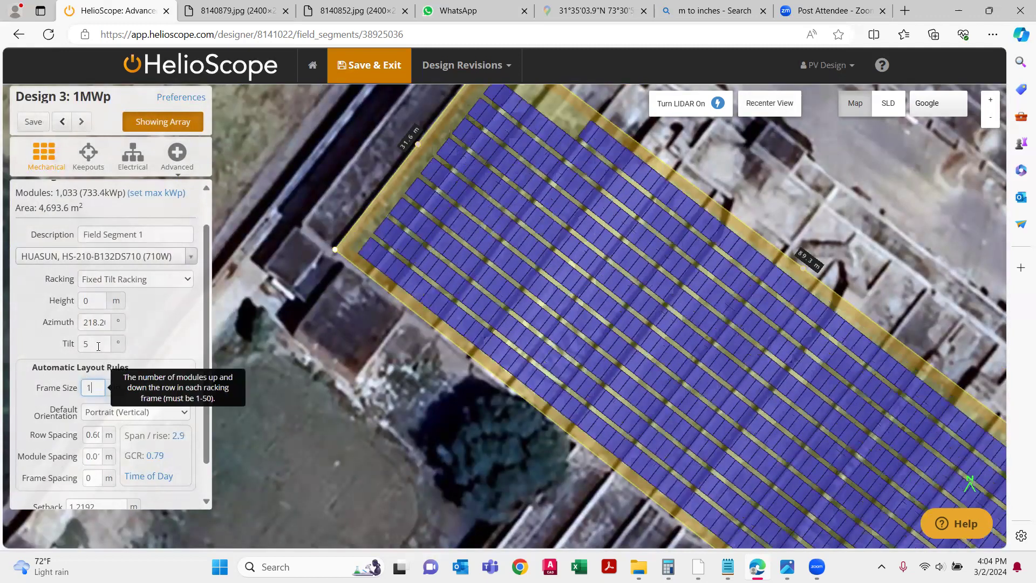
{"action": "left_click", "coordinate": [98, 345]}
{"action": "scroll", "coordinate": [660, 176], "scroll_direction": "up", "scroll_amount": 1}
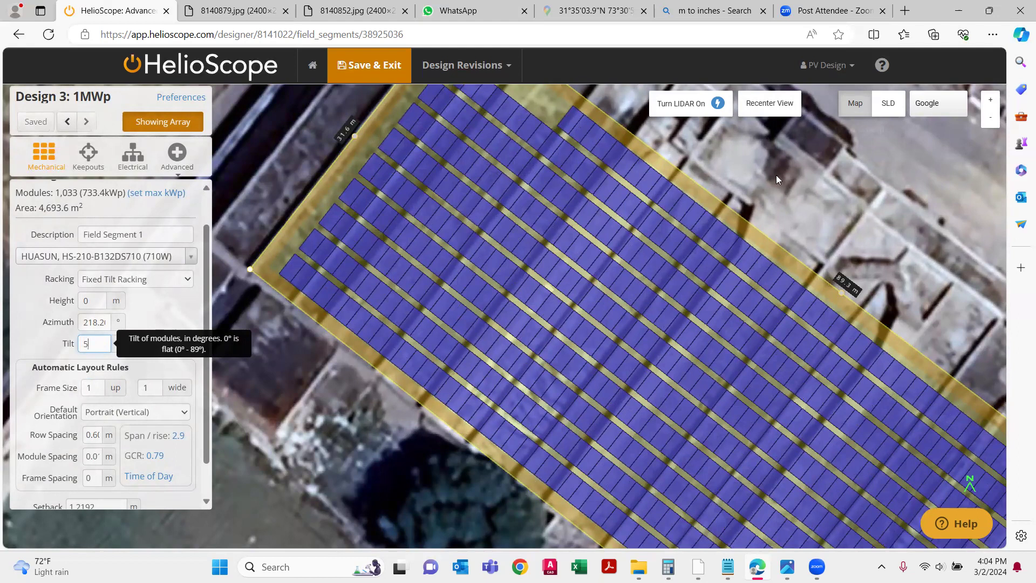
{"action": "left_click_drag", "start_coordinate": [781, 176], "coordinate": [740, 162]}
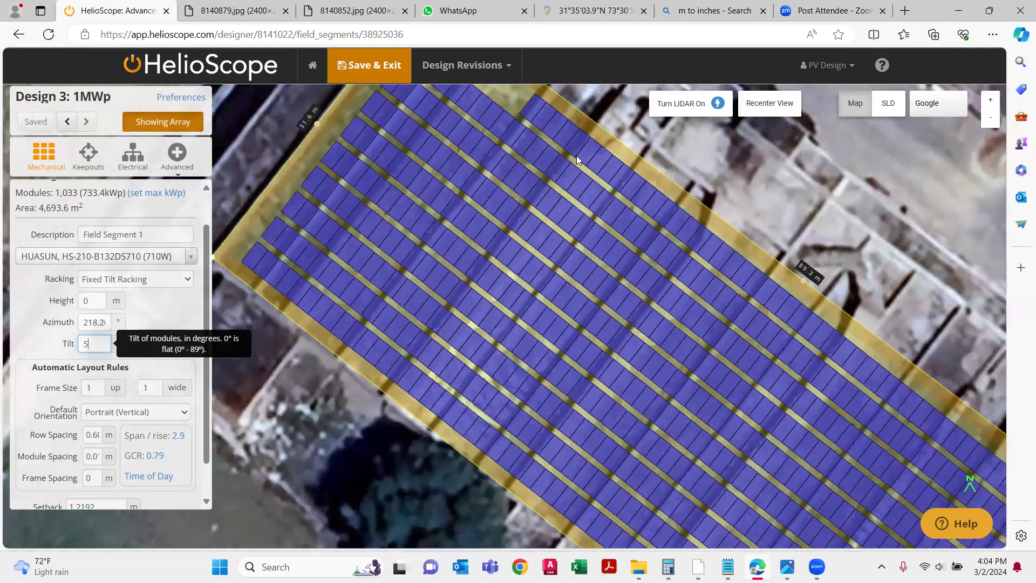
{"action": "scroll", "coordinate": [559, 162], "scroll_direction": "down", "scroll_amount": 2}
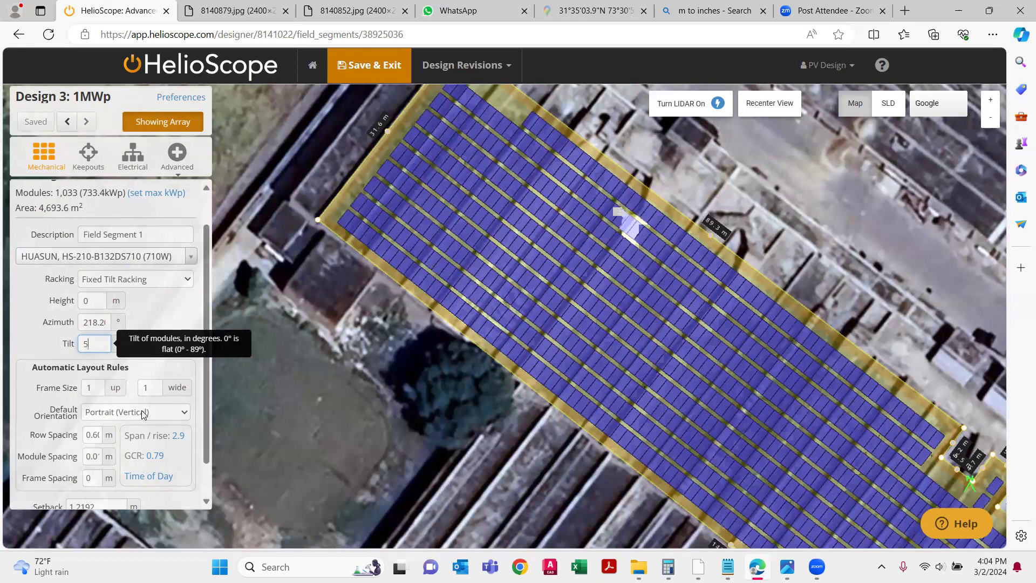
- Widen the Time of Day analysis window by one hour at both start and end, and apply it to the row spacing
{"action": "scroll", "coordinate": [146, 381], "scroll_direction": "down", "scroll_amount": 1}
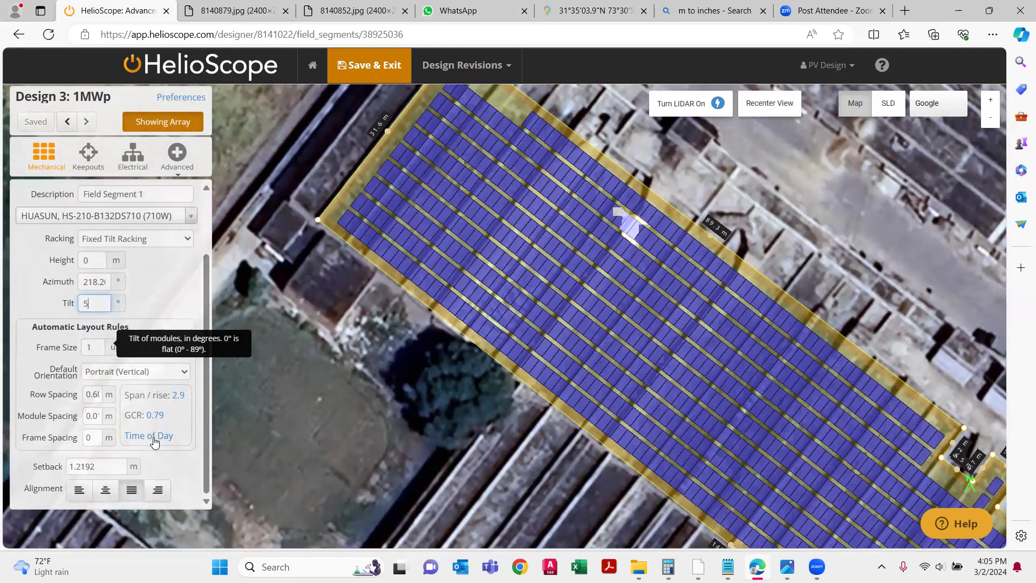
{"action": "left_click", "coordinate": [152, 437]}
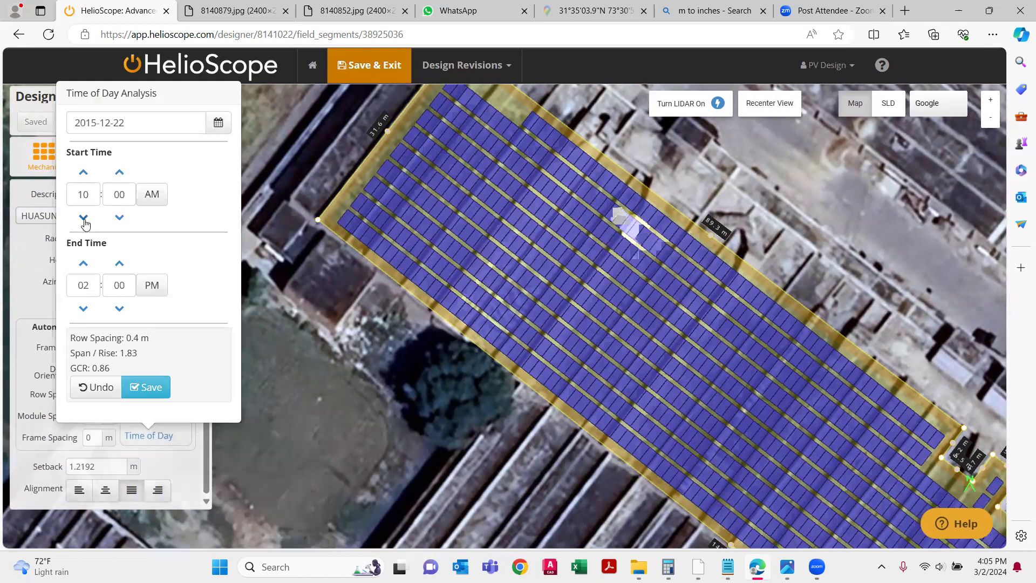
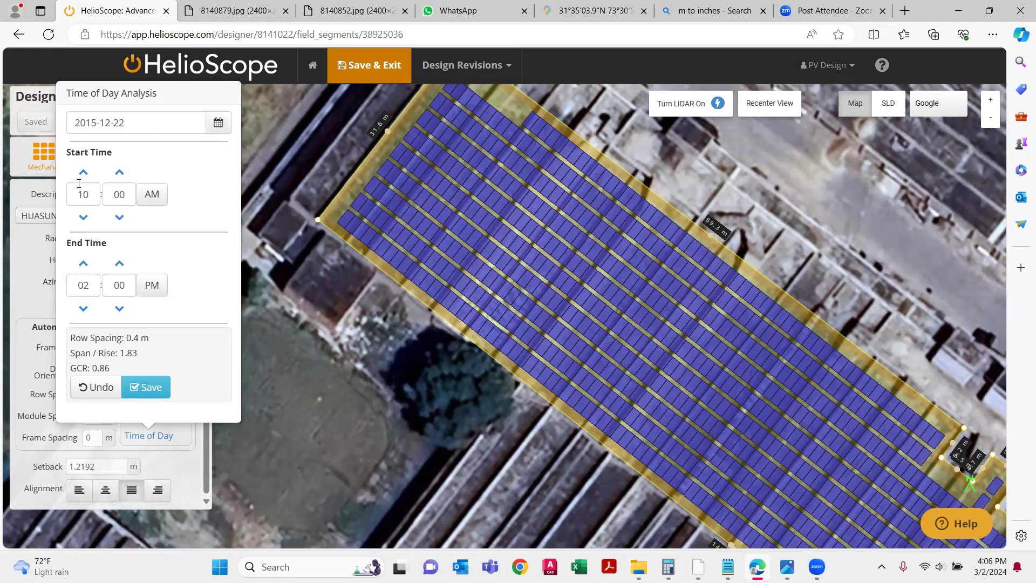
{"action": "left_click", "coordinate": [84, 218]}
{"action": "left_click", "coordinate": [84, 264]}
{"action": "left_click", "coordinate": [149, 386]}
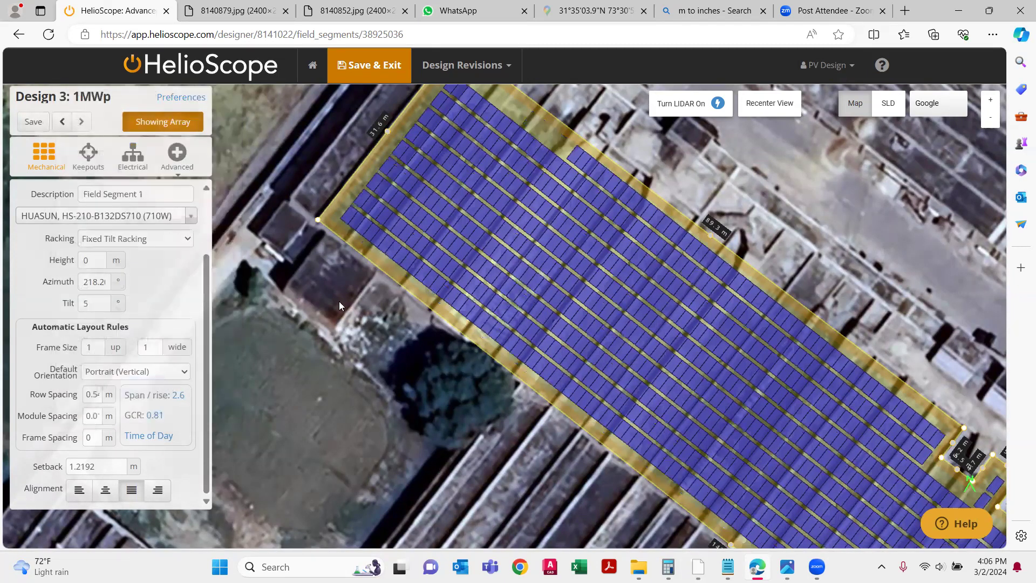
- Move Field Segment 1's northern corner slightly outward, making the northwestern edge about 32.0 m long, and check the refilled first module row
{"action": "left_click_drag", "start_coordinate": [638, 158], "coordinate": [570, 185]}
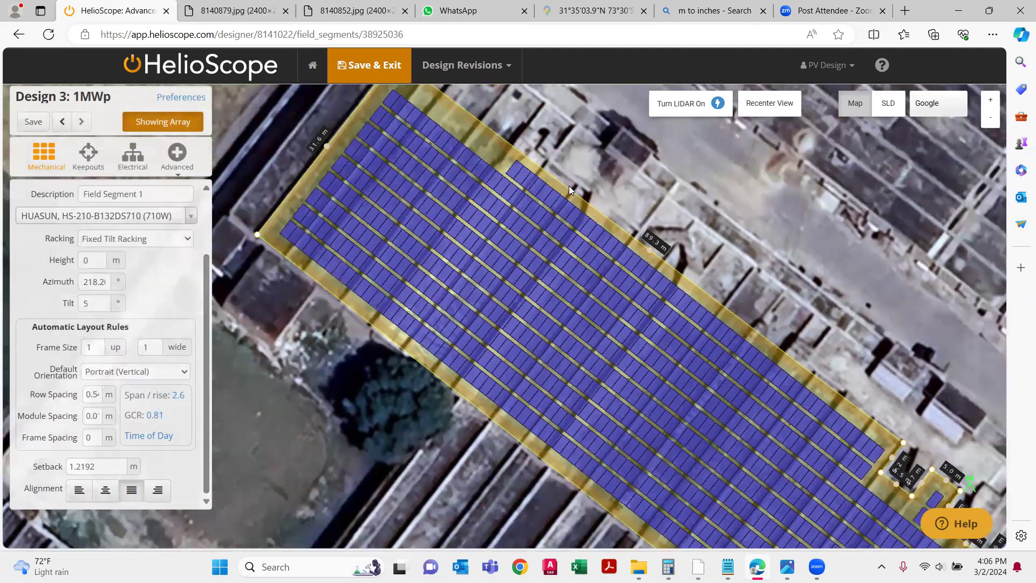
{"action": "left_click_drag", "start_coordinate": [457, 188], "coordinate": [441, 272]}
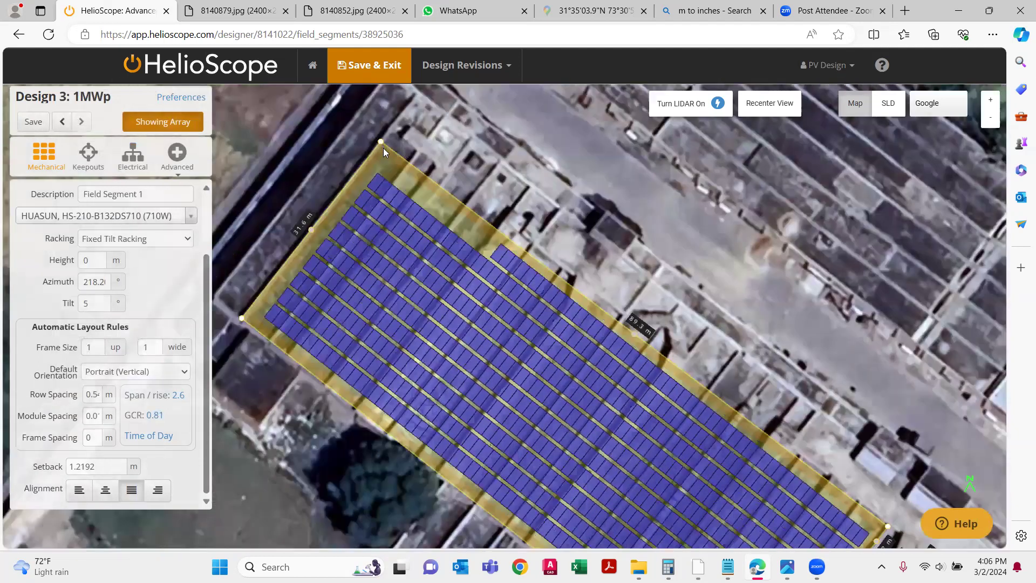
{"action": "scroll", "coordinate": [383, 149], "scroll_direction": "up", "scroll_amount": 2}
{"action": "left_click_drag", "start_coordinate": [385, 152], "coordinate": [388, 149]}
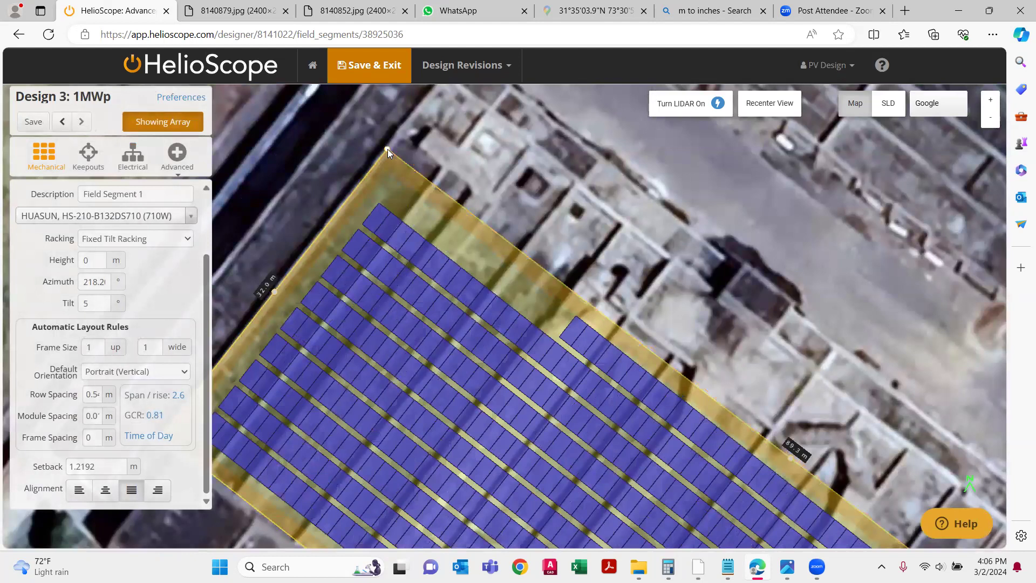
{"action": "scroll", "coordinate": [388, 147], "scroll_direction": "down", "scroll_amount": 1}
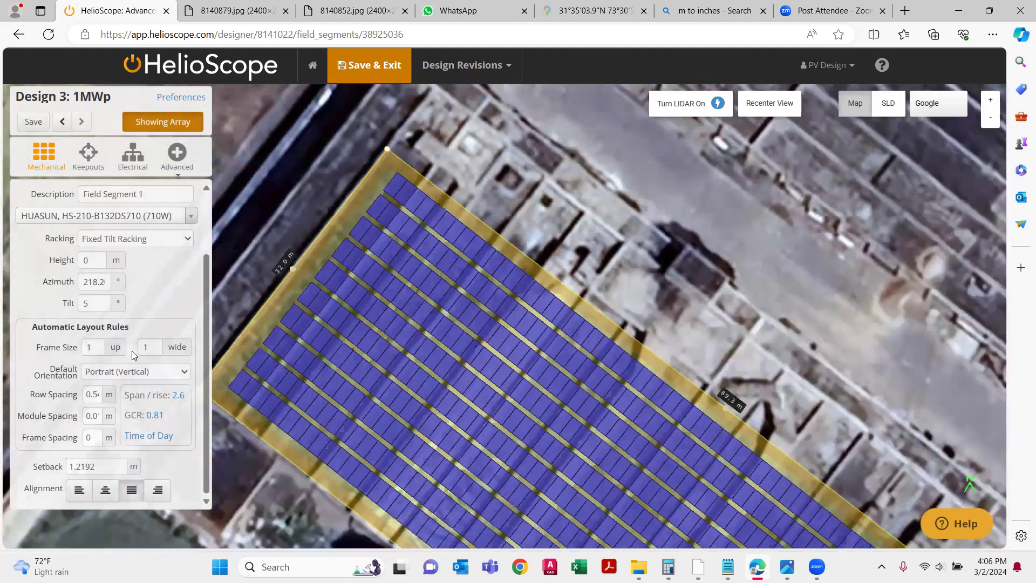
{"action": "scroll", "coordinate": [366, 158], "scroll_direction": "down", "scroll_amount": 1}
{"action": "scroll", "coordinate": [346, 192], "scroll_direction": "up", "scroll_amount": 1}
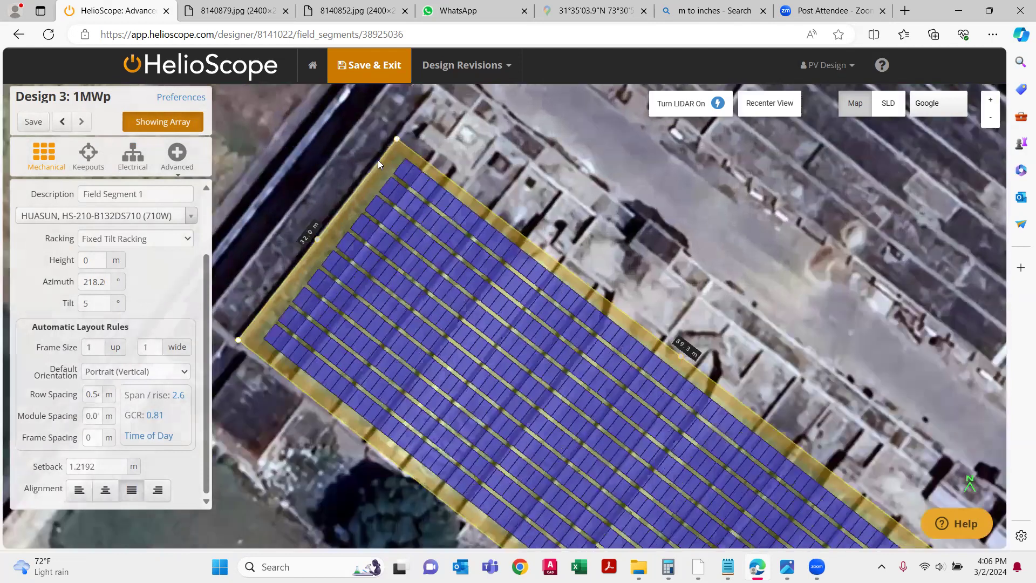
{"action": "scroll", "coordinate": [388, 175], "scroll_direction": "up", "scroll_amount": 1}
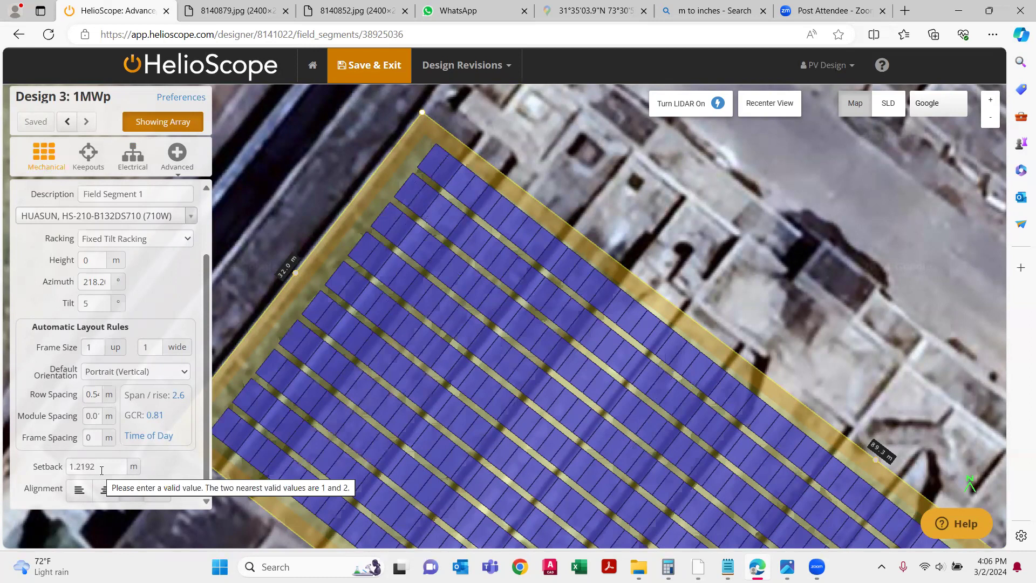
- Set Field Segment 1's setback to 0 m and its module alignment to centered
{"action": "left_click_drag", "start_coordinate": [100, 469], "coordinate": [69, 467]}
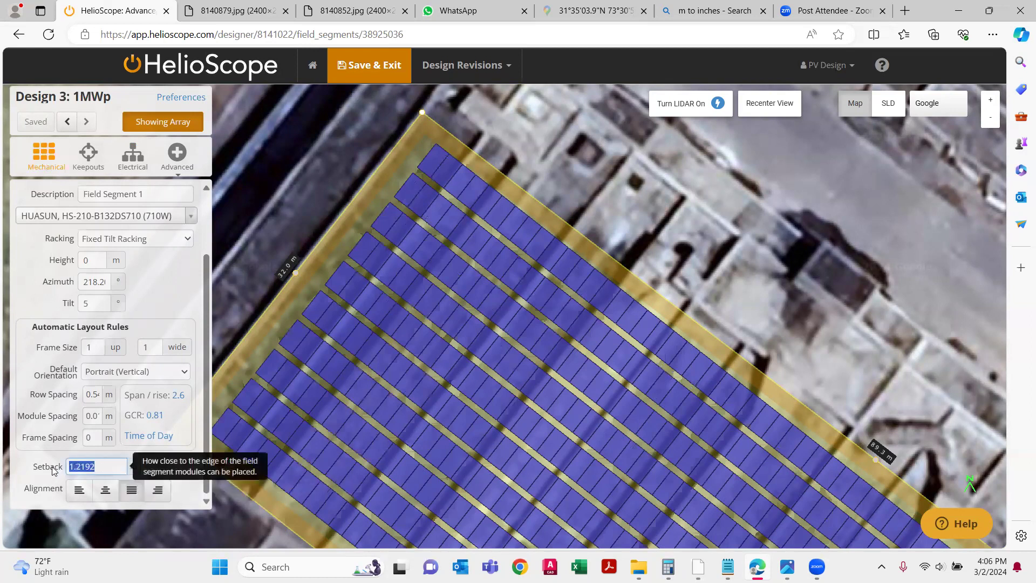
{"action": "type", "text": "0"}
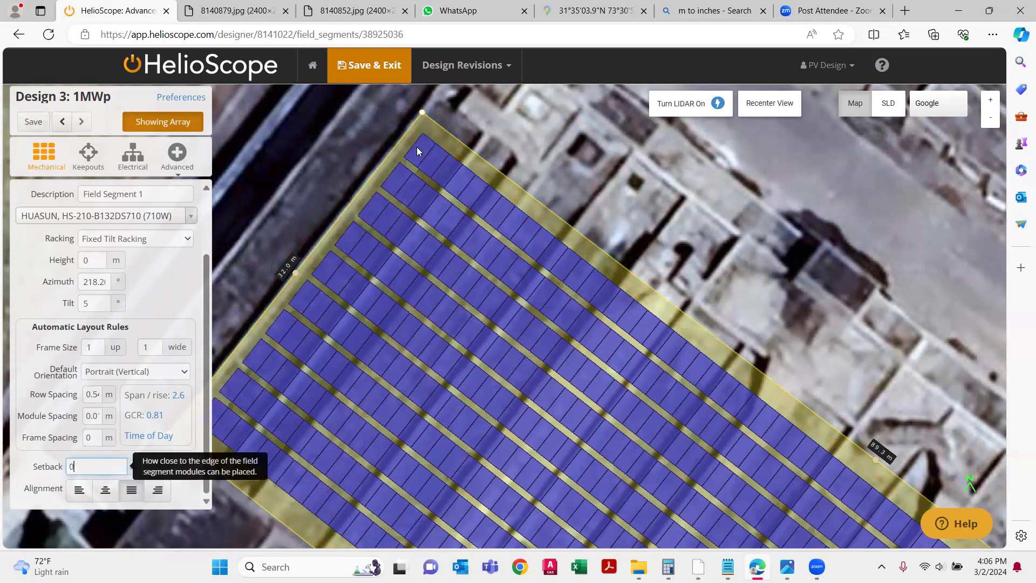
{"action": "scroll", "coordinate": [417, 147], "scroll_direction": "up", "scroll_amount": 2}
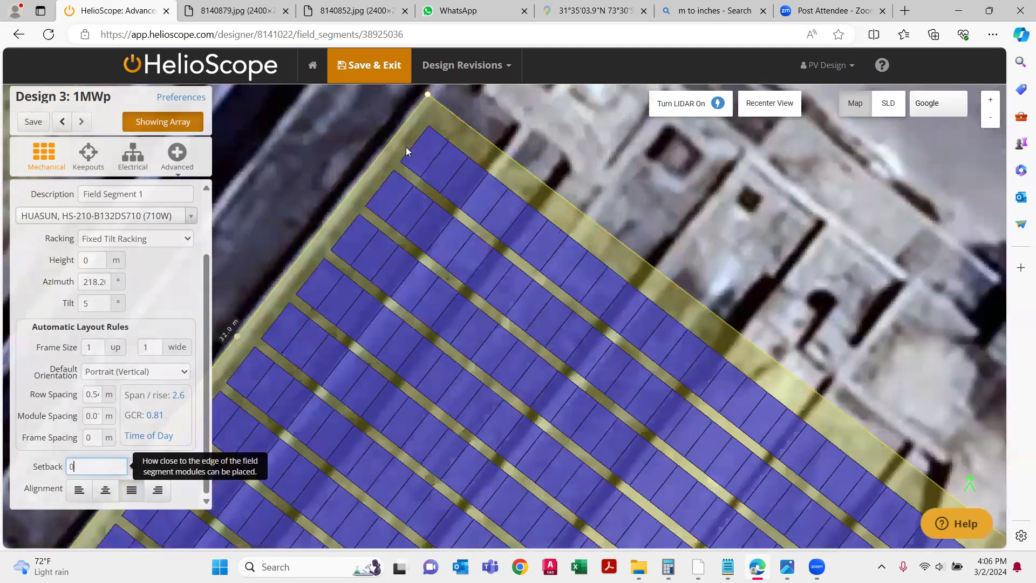
{"action": "scroll", "coordinate": [389, 147], "scroll_direction": "down", "scroll_amount": 1}
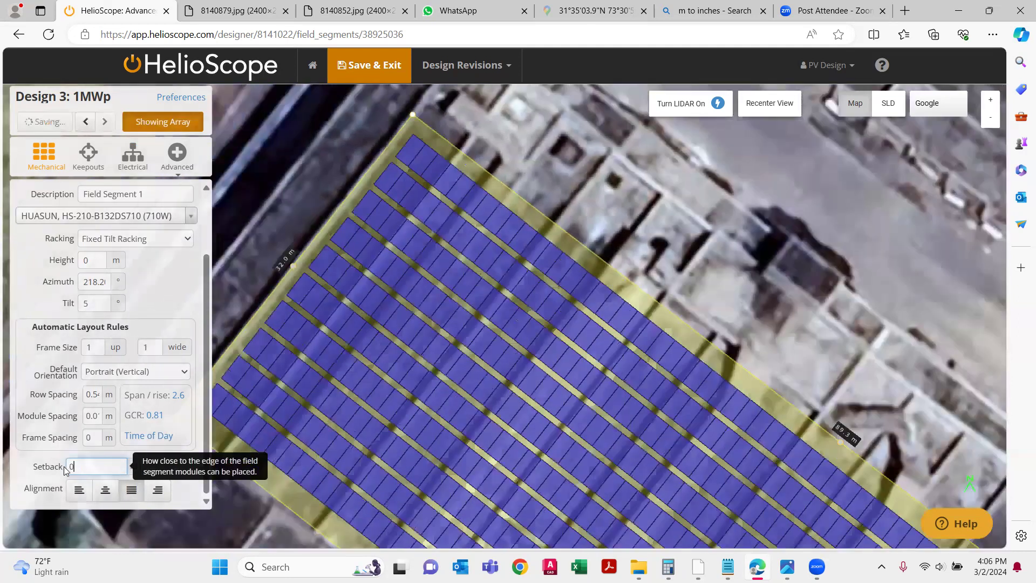
{"action": "left_click", "coordinate": [107, 491]}
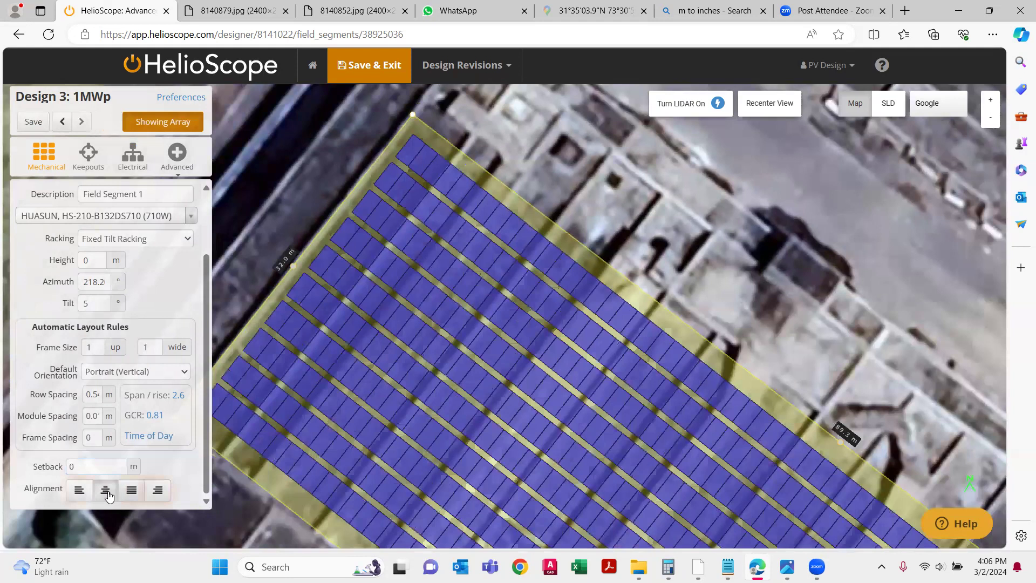
- Compare the bare roof with the module layout at Field Segment 1's northern corner and southeastern edge, hiding and showing the array
{"action": "scroll", "coordinate": [404, 129], "scroll_direction": "up", "scroll_amount": 2}
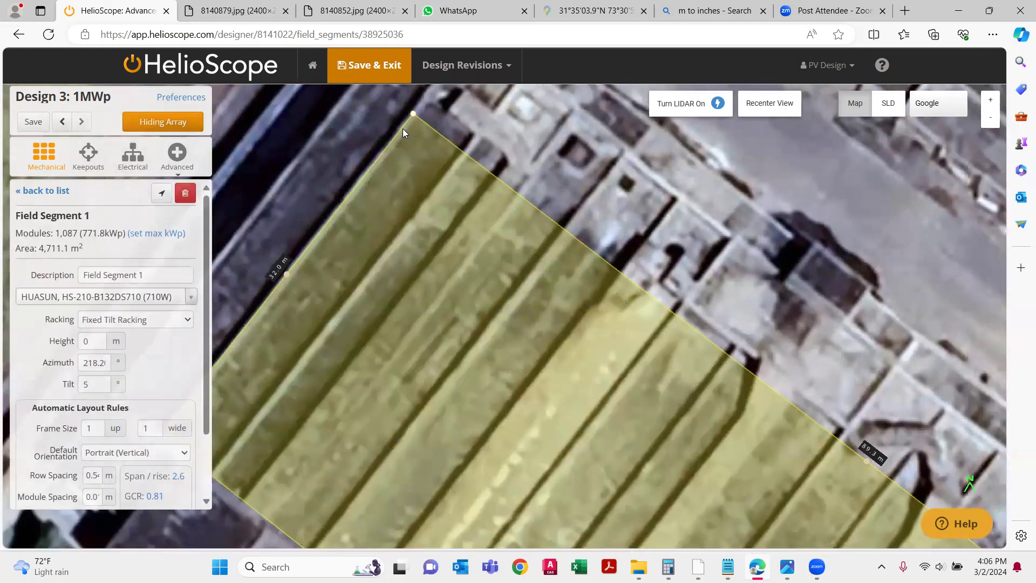
{"action": "scroll", "coordinate": [402, 128], "scroll_direction": "up", "scroll_amount": 2}
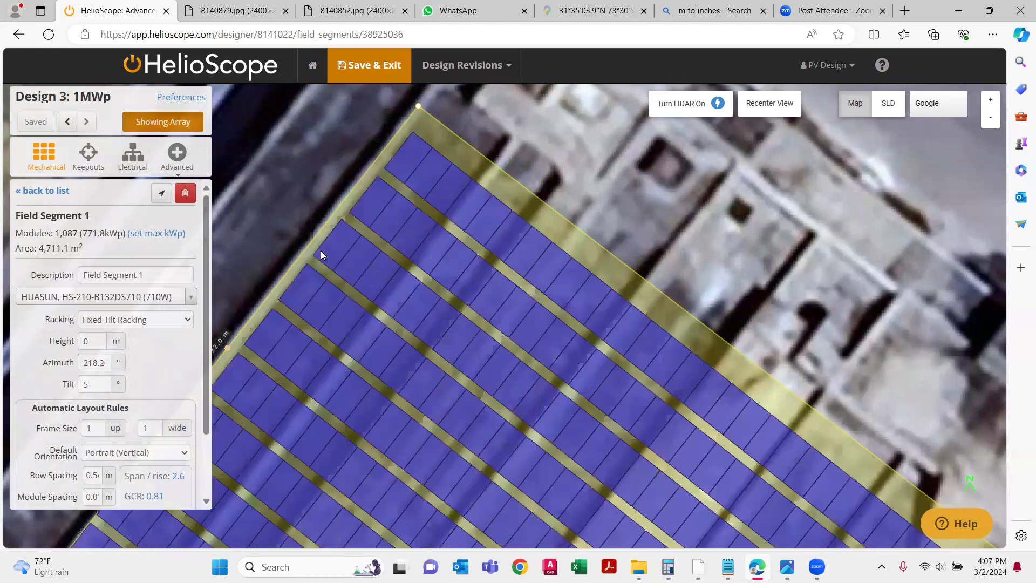
{"action": "scroll", "coordinate": [359, 211], "scroll_direction": "down", "scroll_amount": 3}
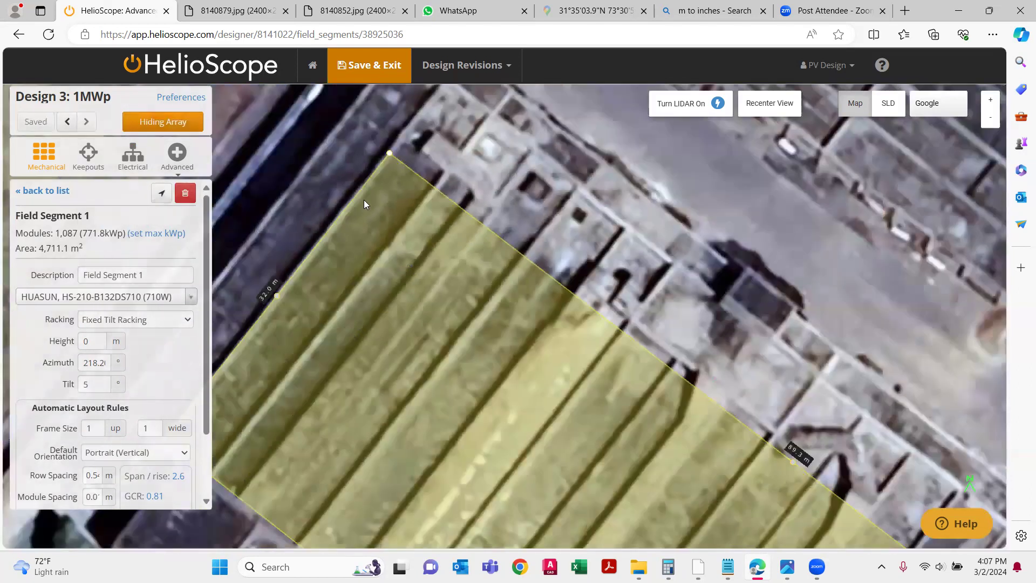
{"action": "scroll", "coordinate": [367, 197], "scroll_direction": "down", "scroll_amount": 2}
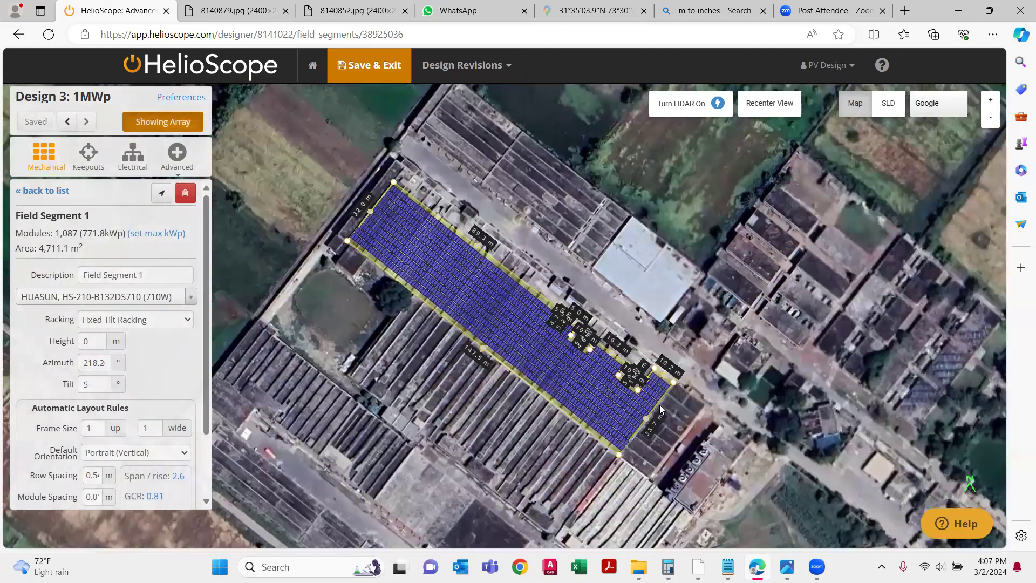
{"action": "scroll", "coordinate": [660, 405], "scroll_direction": "up", "scroll_amount": 6}
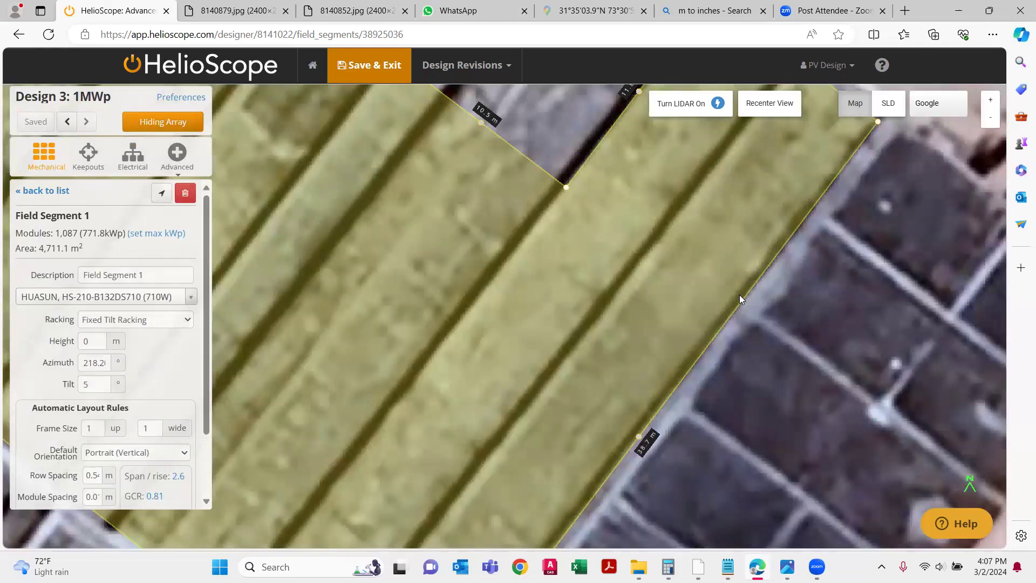
{"action": "key", "text": "h"}
{"action": "key", "text": "h"}
- Switch to Notepad, highlight the "Shift+Backspace" note under the location coordinates, and return to HelioScope
{"action": "left_click", "coordinate": [728, 567]}
{"action": "left_click_drag", "start_coordinate": [378, 227], "coordinate": [244, 230]}
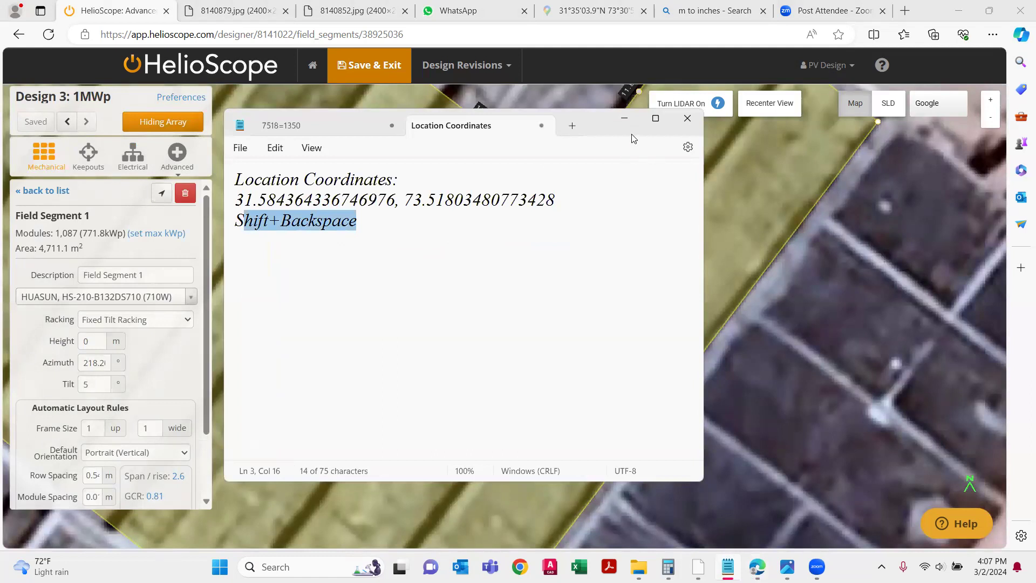
{"action": "left_click", "coordinate": [622, 121]}
- Show the modules again and review the layout from the southeastern edge back across the whole of Field Segment 1
{"action": "key", "text": "h"}
{"action": "key", "text": "h"}
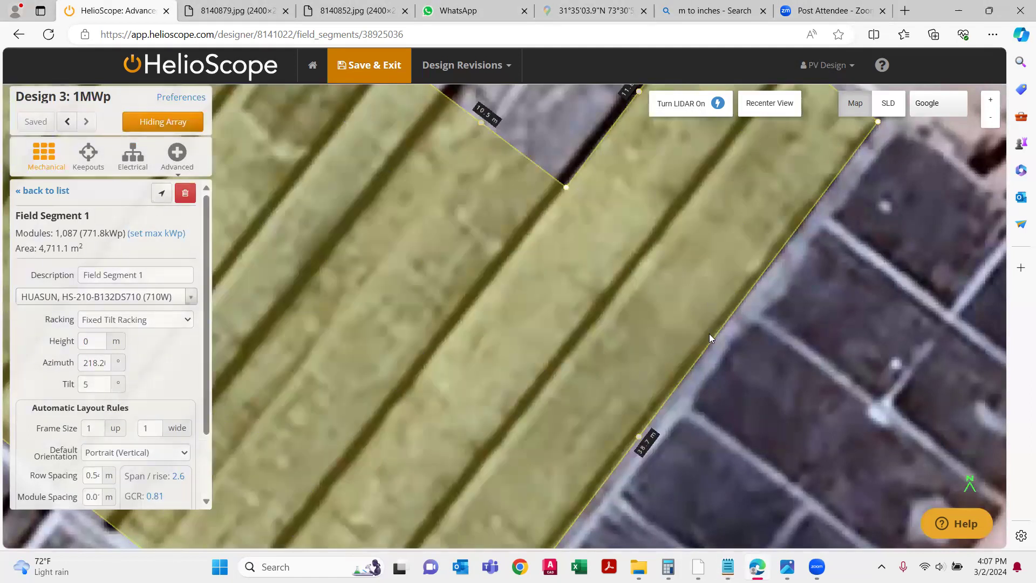
{"action": "key", "text": "h"}
{"action": "scroll", "coordinate": [700, 323], "scroll_direction": "down", "scroll_amount": 2}
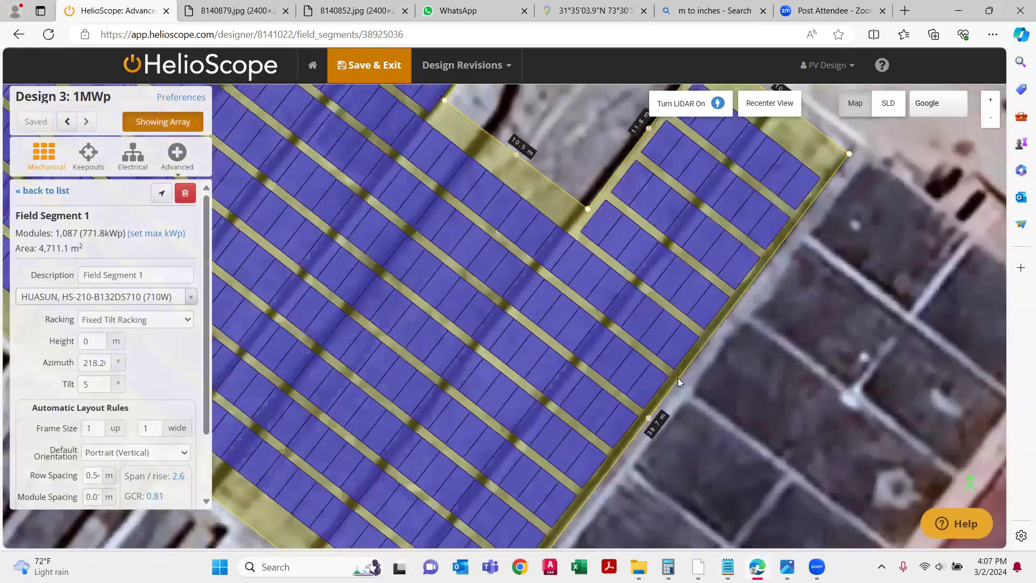
{"action": "scroll", "coordinate": [678, 382], "scroll_direction": "down", "scroll_amount": 1}
{"action": "scroll", "coordinate": [632, 278], "scroll_direction": "down", "scroll_amount": 1}
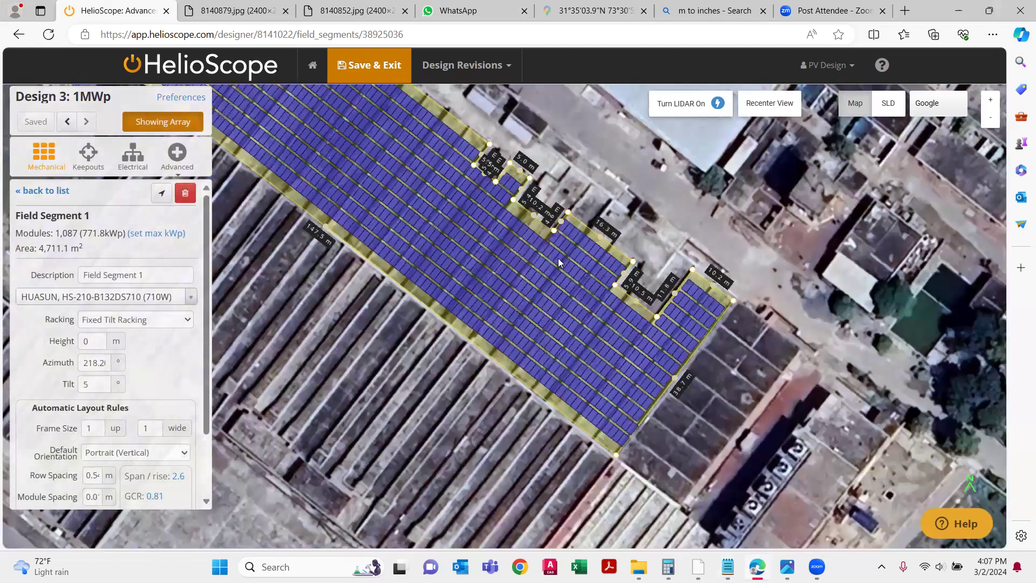
{"action": "scroll", "coordinate": [588, 318], "scroll_direction": "down", "scroll_amount": 1}
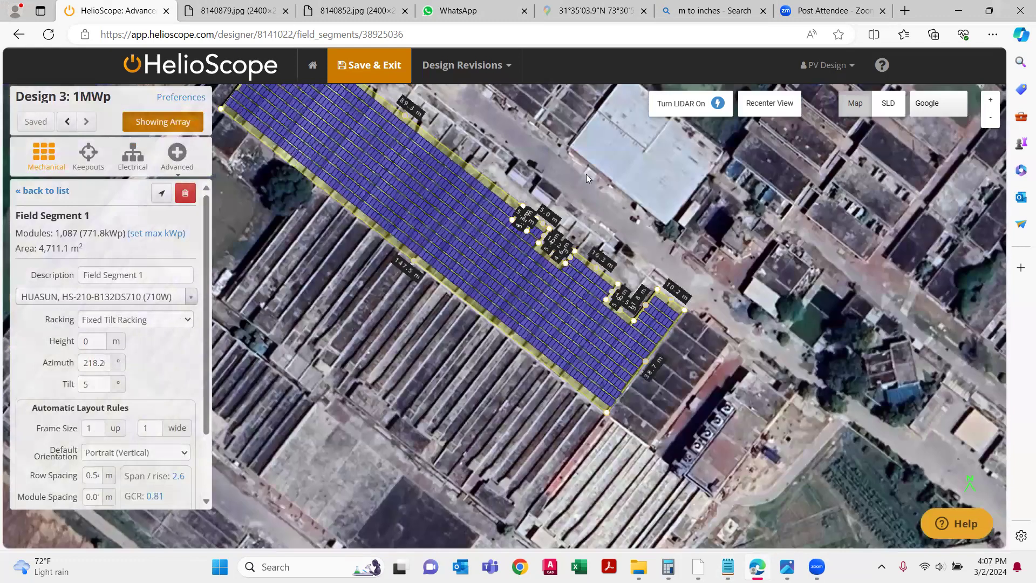
{"action": "left_click_drag", "start_coordinate": [660, 221], "coordinate": [732, 271]}
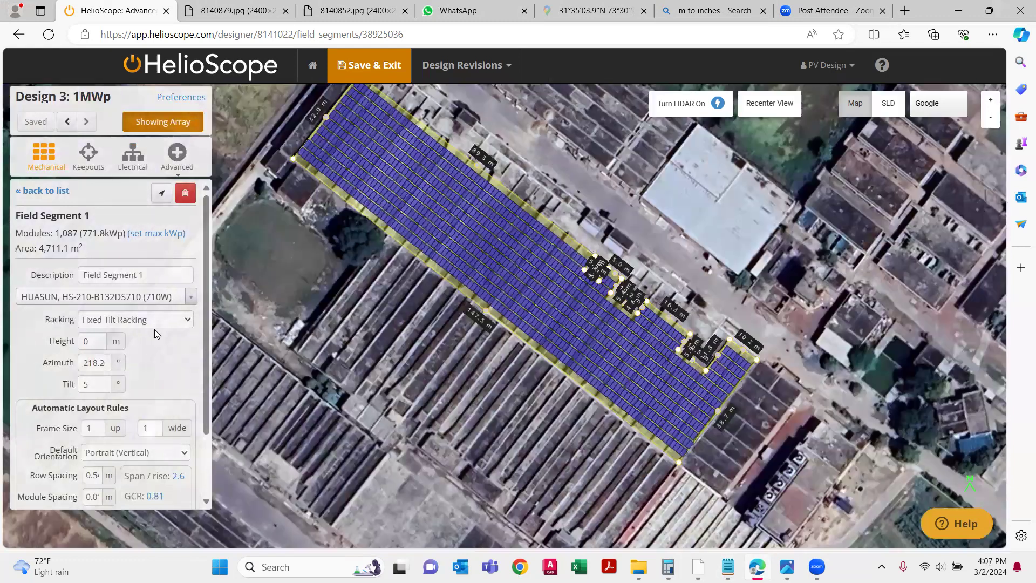
- Set Field Segment 1's tilt to 10° and check the module rows up close
{"action": "double_click", "coordinate": [97, 386]}
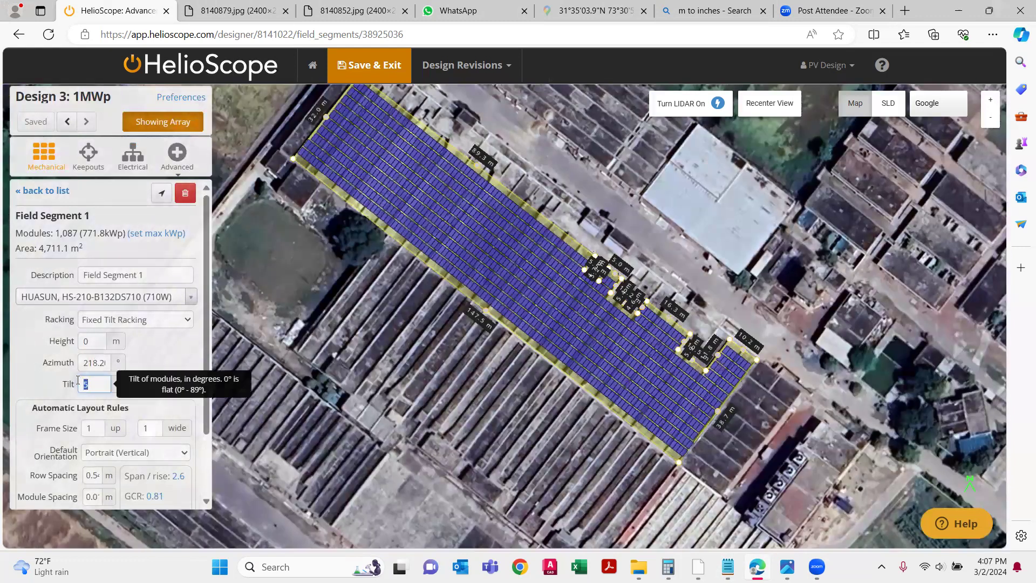
{"action": "type", "text": "10"}
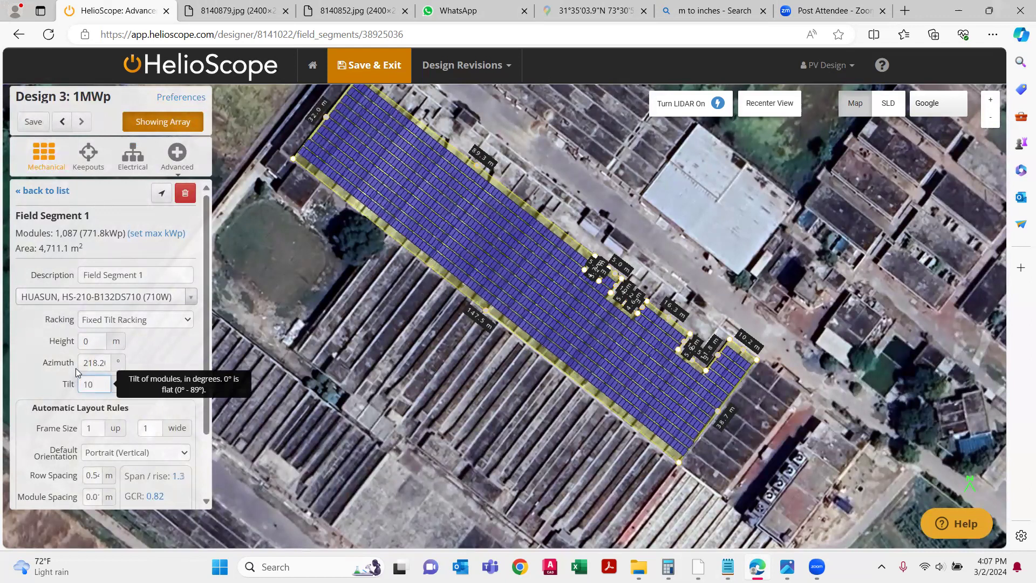
{"action": "scroll", "coordinate": [580, 174], "scroll_direction": "up", "scroll_amount": 1}
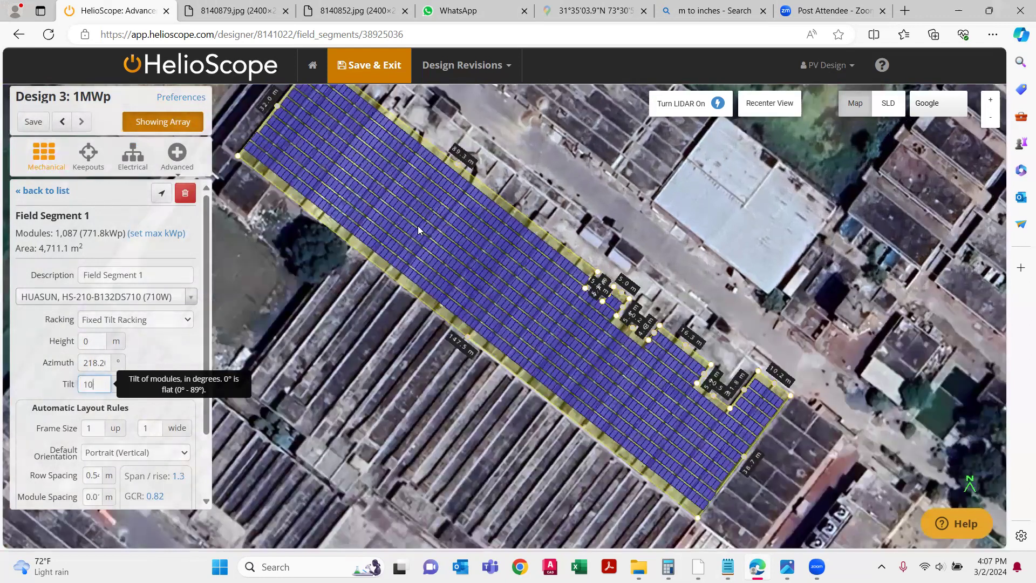
{"action": "scroll", "coordinate": [451, 234], "scroll_direction": "up", "scroll_amount": 2}
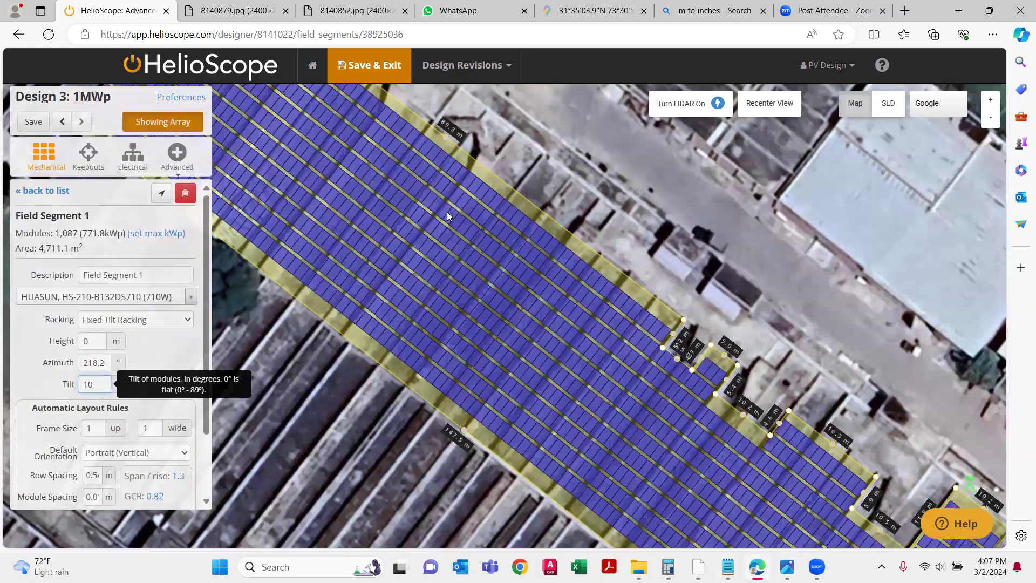
{"action": "scroll", "coordinate": [445, 202], "scroll_direction": "up", "scroll_amount": 4}
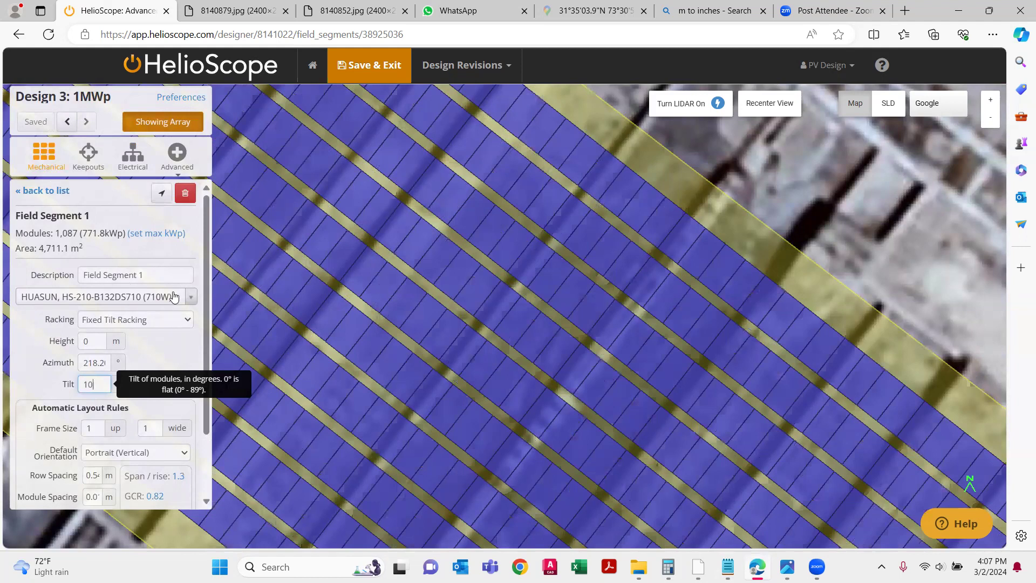
{"action": "left_click", "coordinate": [192, 297]}
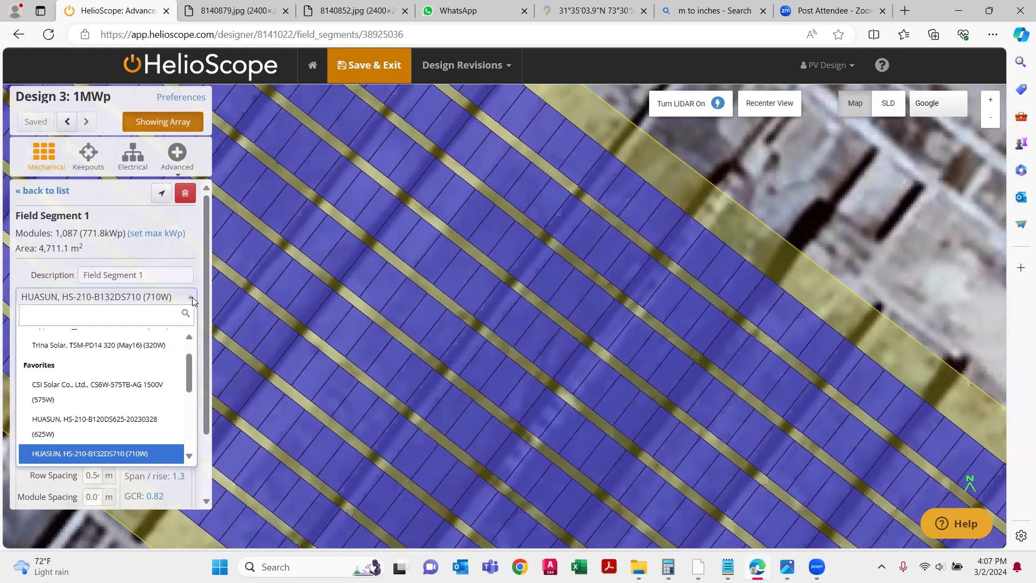
{"action": "left_click", "coordinate": [192, 297]}
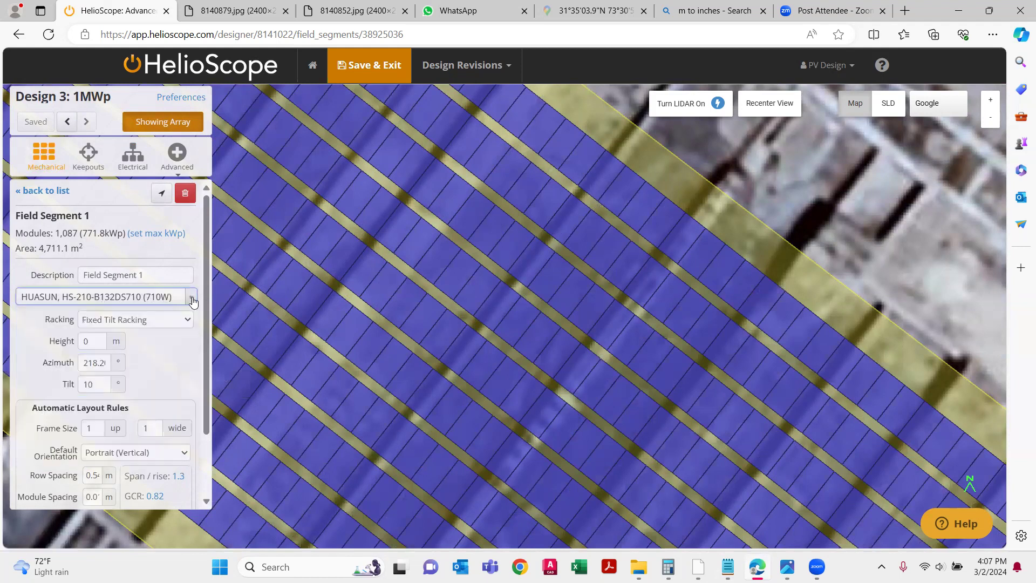
{"action": "left_click", "coordinate": [91, 338]}
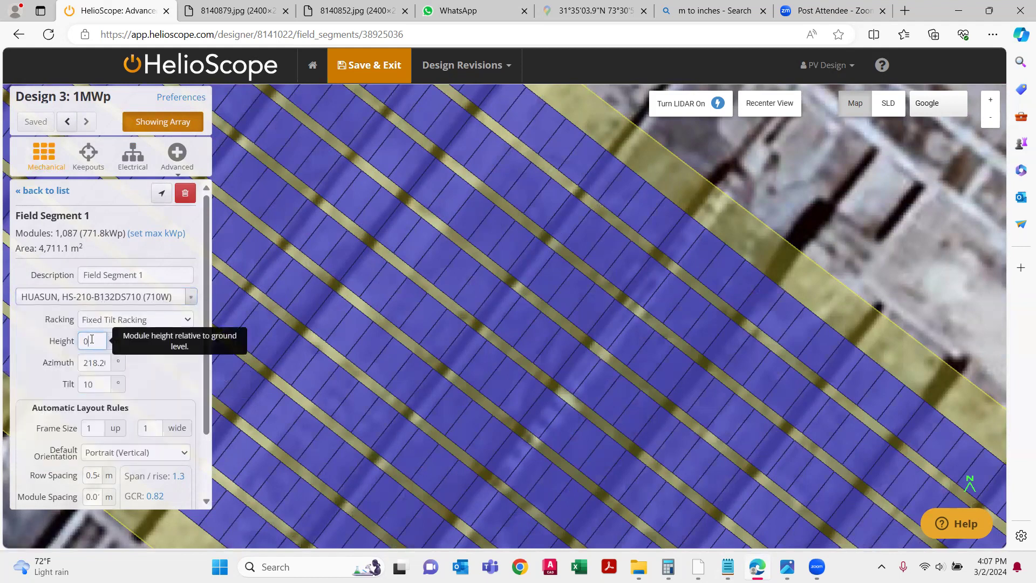
- Rotate the map and examine Field Segment 1's western corner and the roof strip beside the nearby tree
{"action": "scroll", "coordinate": [638, 197], "scroll_direction": "down", "scroll_amount": 2}
{"action": "scroll", "coordinate": [654, 247], "scroll_direction": "down", "scroll_amount": 2}
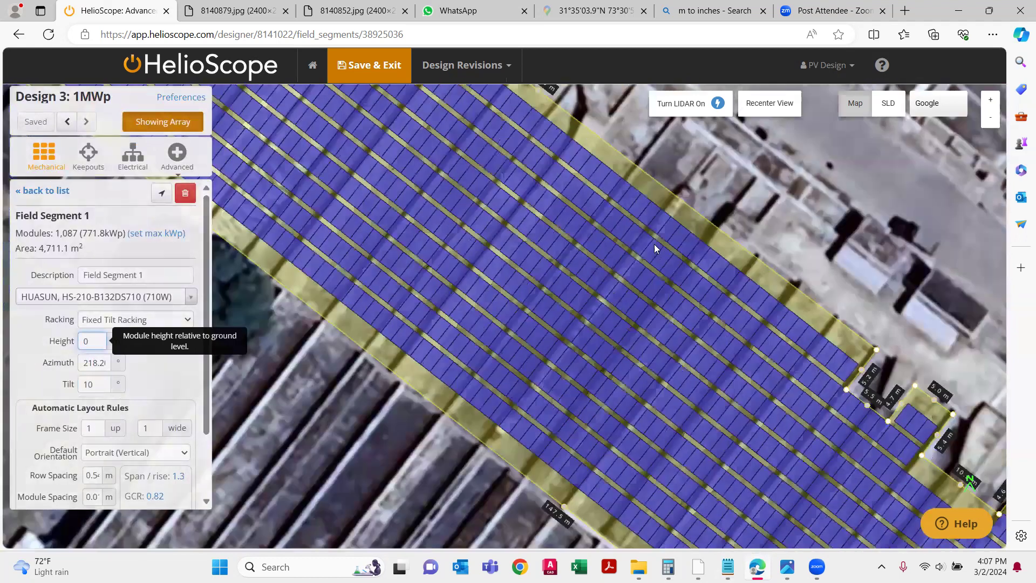
{"action": "scroll", "coordinate": [655, 242], "scroll_direction": "down", "scroll_amount": 2}
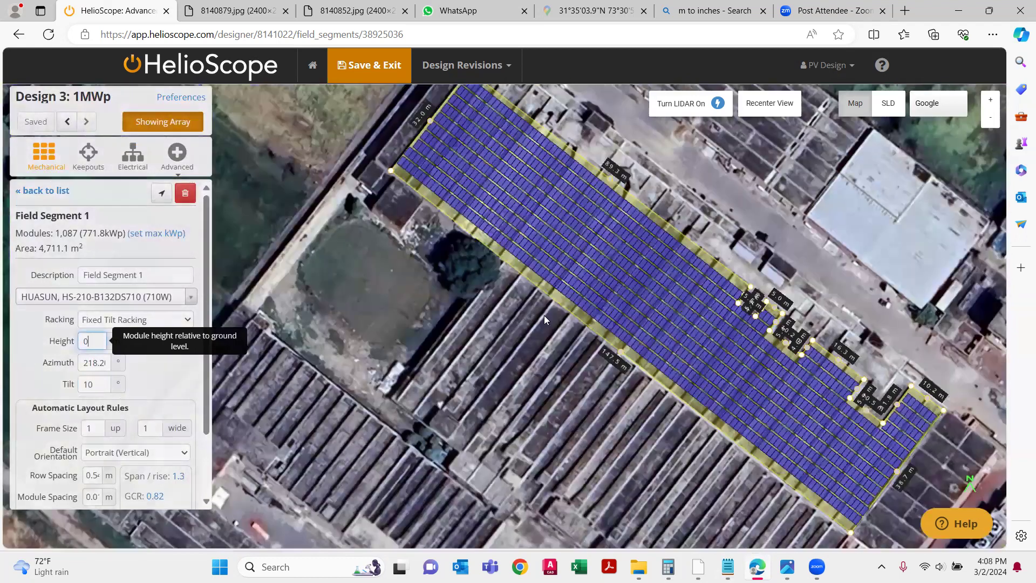
{"action": "left_click_drag", "start_coordinate": [598, 274], "coordinate": [286, 359]}
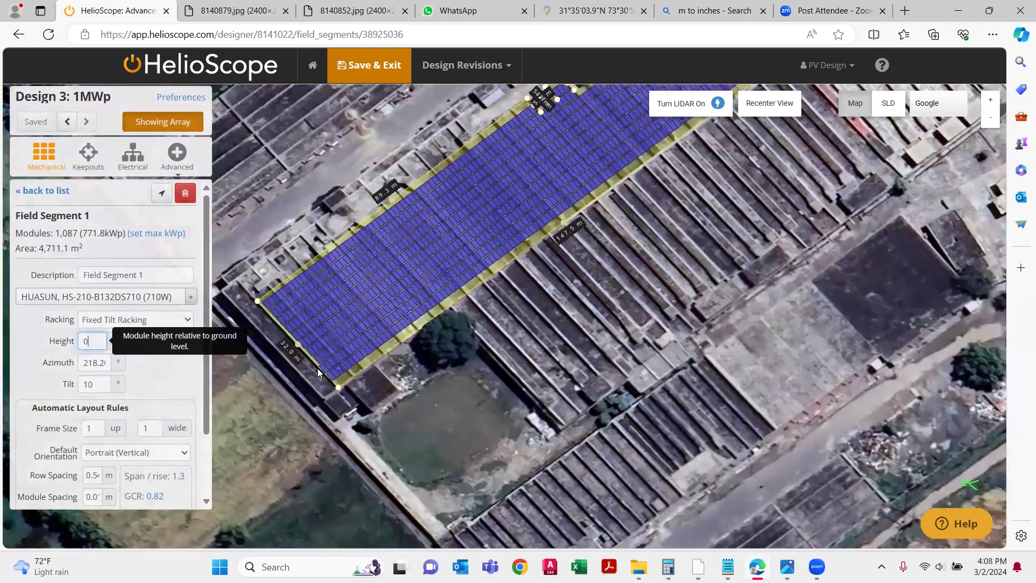
{"action": "scroll", "coordinate": [359, 389], "scroll_direction": "up", "scroll_amount": 2}
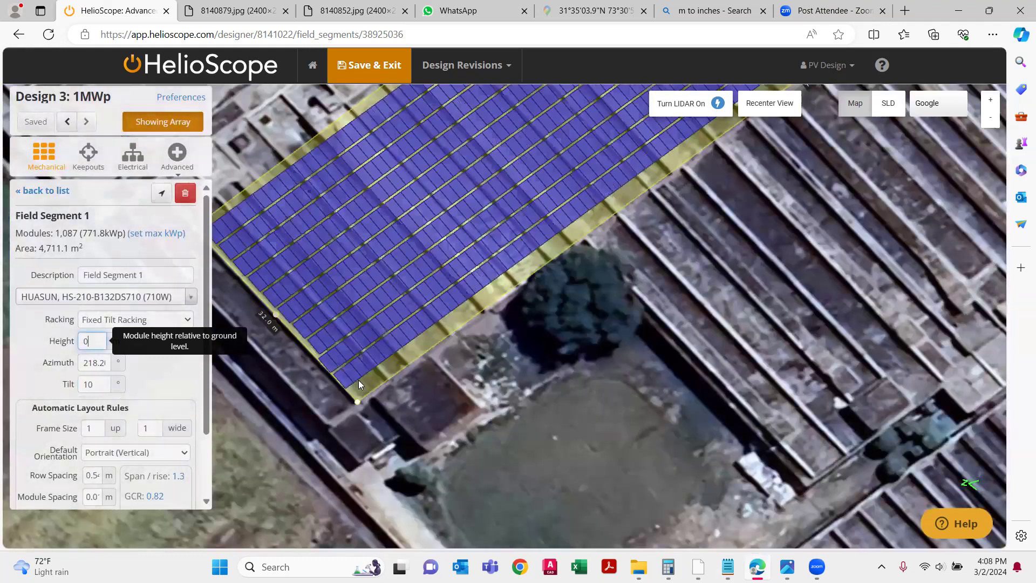
{"action": "scroll", "coordinate": [359, 383], "scroll_direction": "up", "scroll_amount": 1}
{"action": "scroll", "coordinate": [535, 358], "scroll_direction": "down", "scroll_amount": 1}
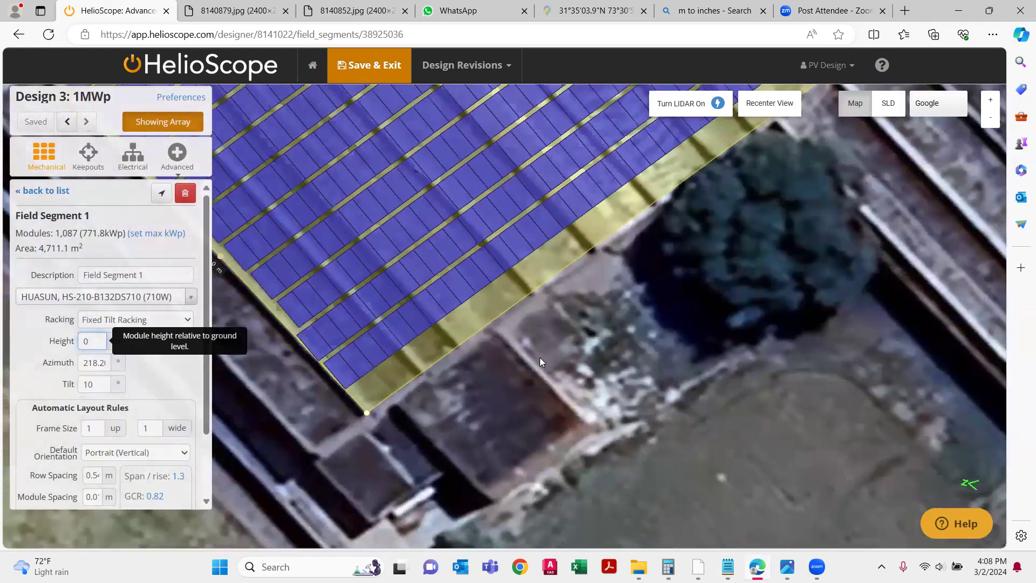
- Set Field Segment 1's height to 5 m and examine the raised segment from oblique and overhead views
{"action": "left_click_drag", "start_coordinate": [482, 349], "coordinate": [398, 355]}
{"action": "scroll", "coordinate": [438, 378], "scroll_direction": "up", "scroll_amount": 1}
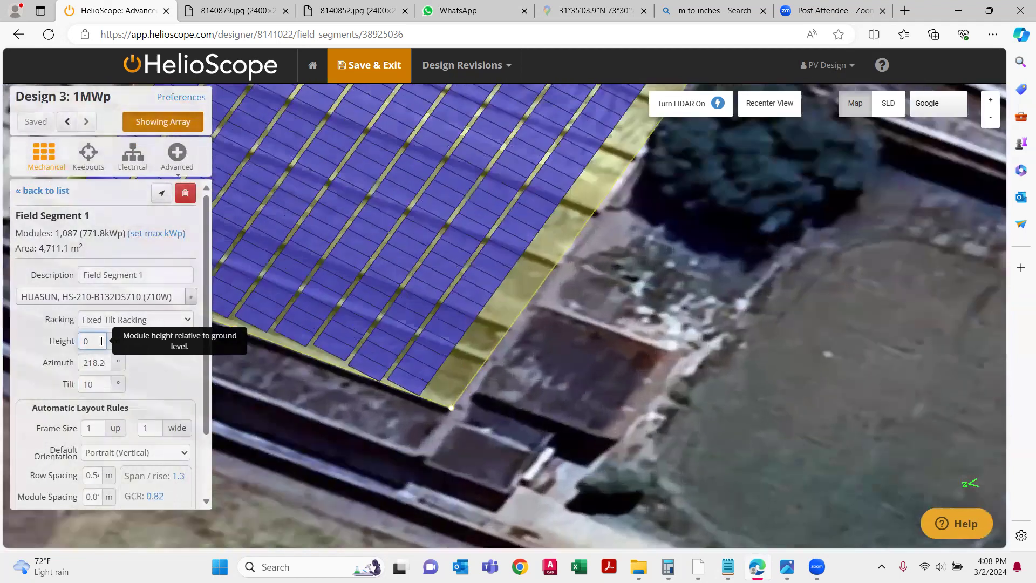
{"action": "left_click_drag", "start_coordinate": [88, 341], "coordinate": [67, 342]}
{"action": "type", "text": "5"}
{"action": "scroll", "coordinate": [485, 370], "scroll_direction": "down", "scroll_amount": 1}
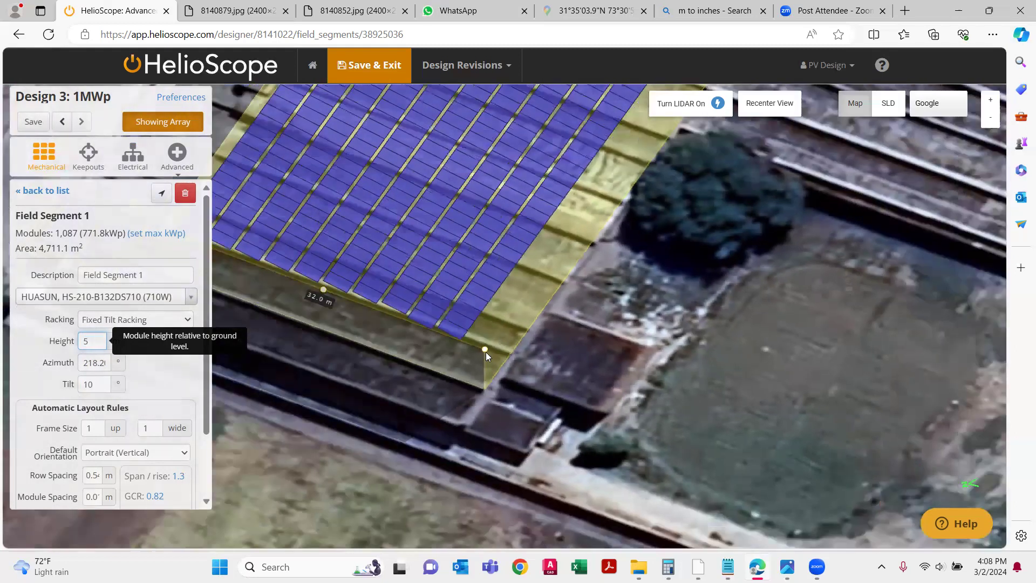
{"action": "left_click_drag", "start_coordinate": [485, 346], "coordinate": [489, 325]}
{"action": "left_click_drag", "start_coordinate": [696, 378], "coordinate": [506, 337]}
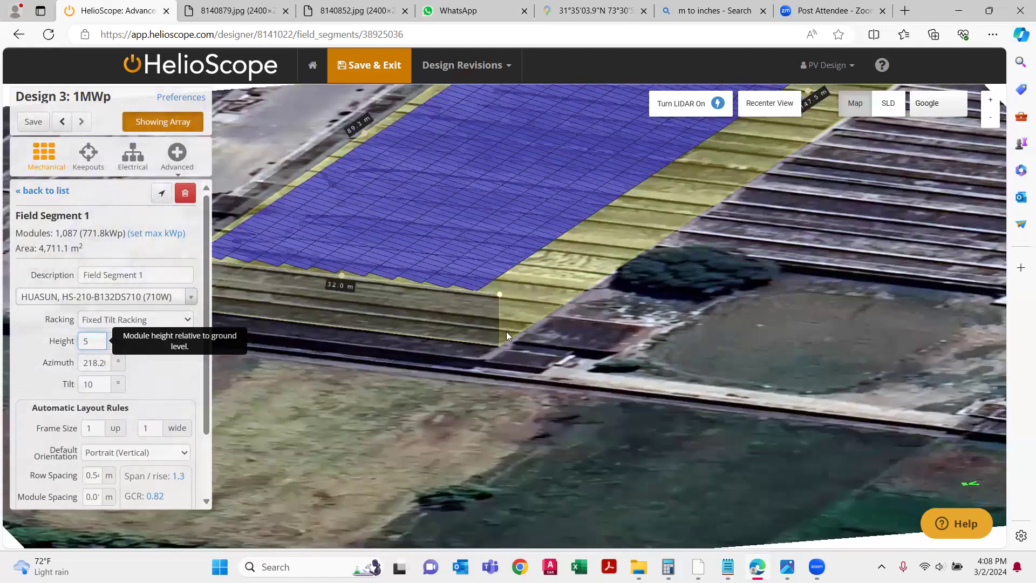
{"action": "left_click_drag", "start_coordinate": [427, 300], "coordinate": [431, 327]}
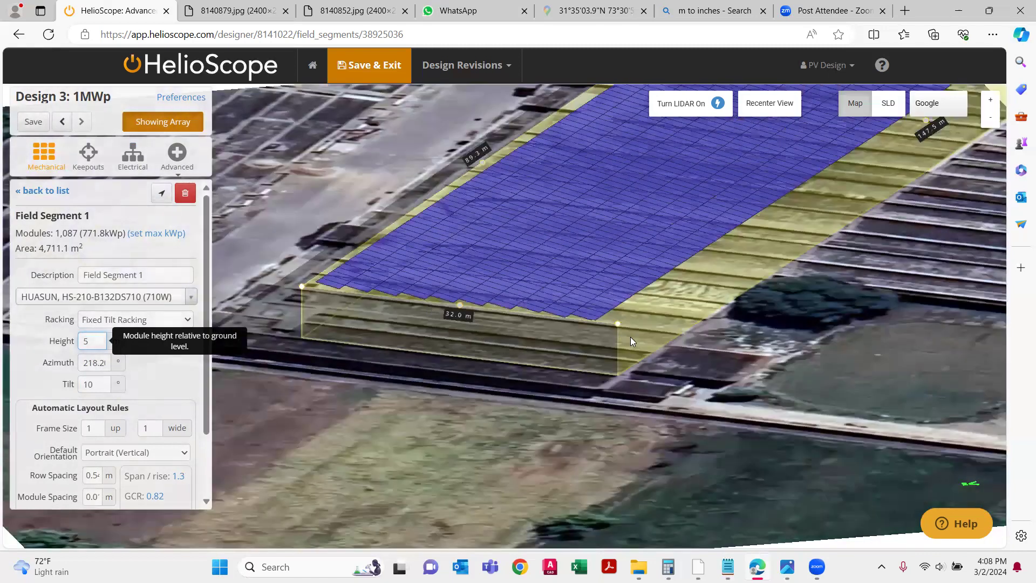
{"action": "scroll", "coordinate": [631, 338], "scroll_direction": "up", "scroll_amount": 1}
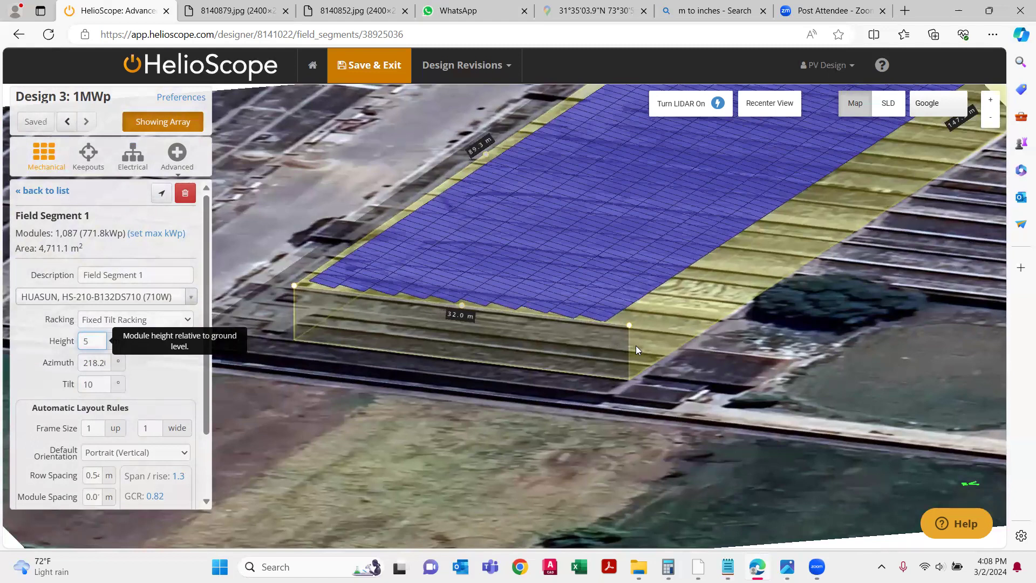
{"action": "scroll", "coordinate": [635, 346], "scroll_direction": "up", "scroll_amount": 3}
{"action": "left_click_drag", "start_coordinate": [522, 428], "coordinate": [519, 316]}
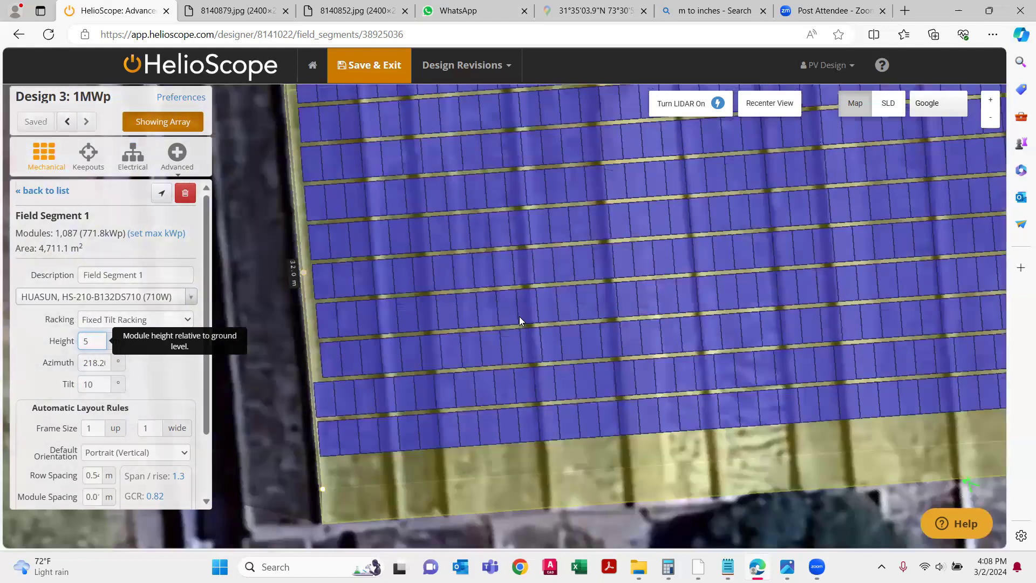
{"action": "scroll", "coordinate": [502, 331], "scroll_direction": "down", "scroll_amount": 2}
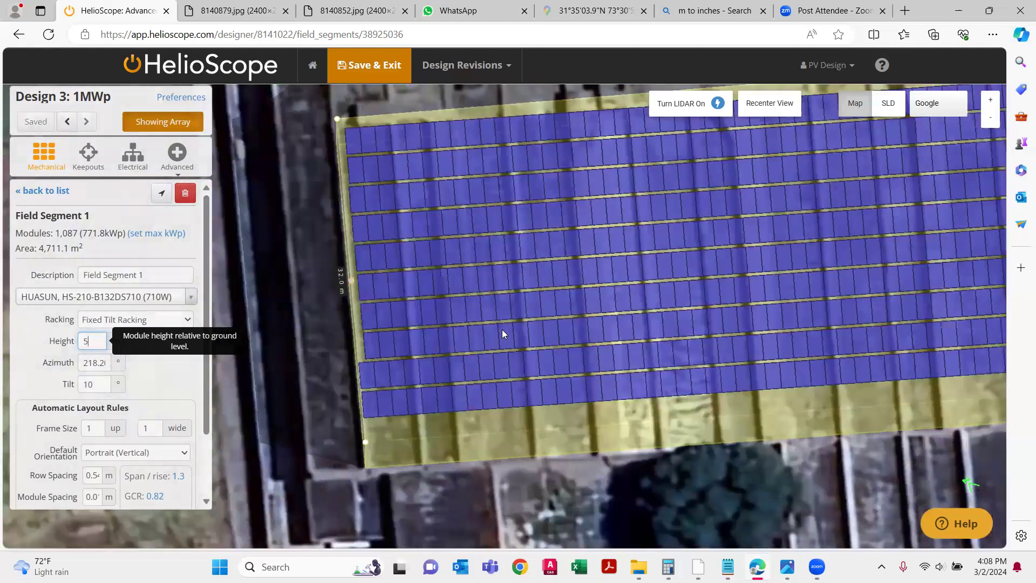
{"action": "scroll", "coordinate": [420, 418], "scroll_direction": "up", "scroll_amount": 1}
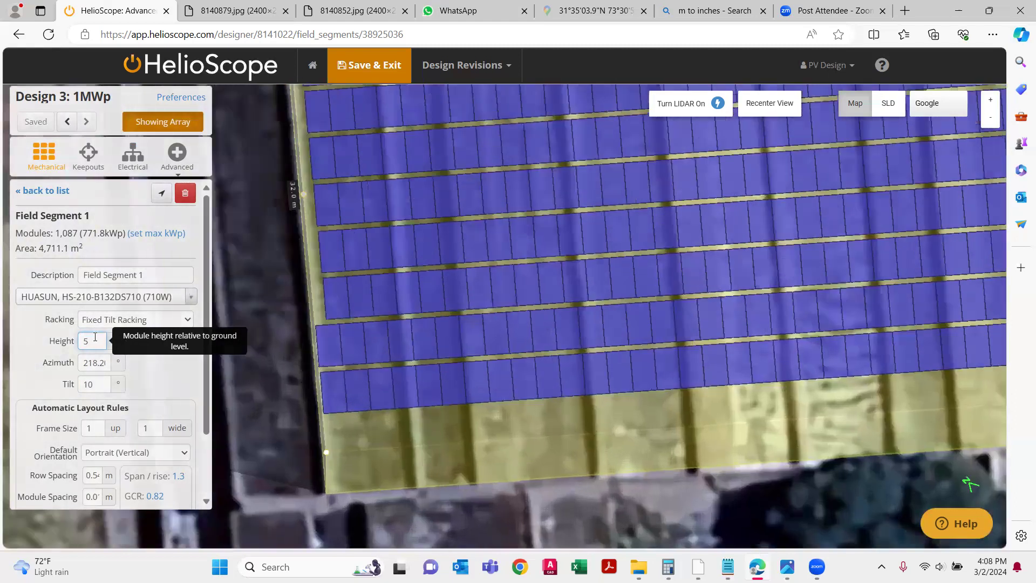
- Set Field Segment 1's height back to 0 m and check its outline against the roof edge near the tree
{"action": "double_click", "coordinate": [82, 341]}
{"action": "type", "text": "0"}
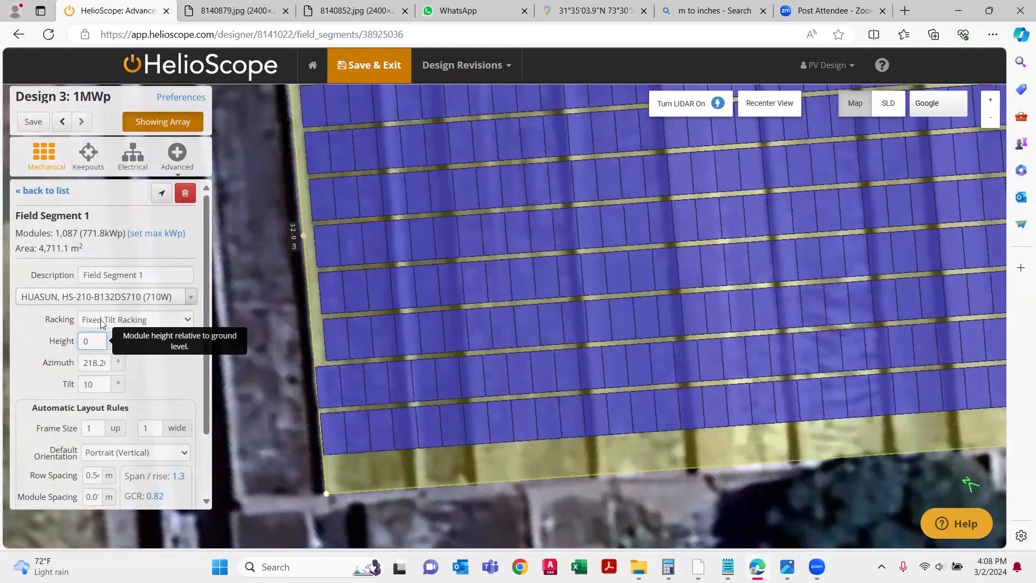
{"action": "scroll", "coordinate": [409, 278], "scroll_direction": "down", "scroll_amount": 1}
{"action": "scroll", "coordinate": [390, 293], "scroll_direction": "down", "scroll_amount": 1}
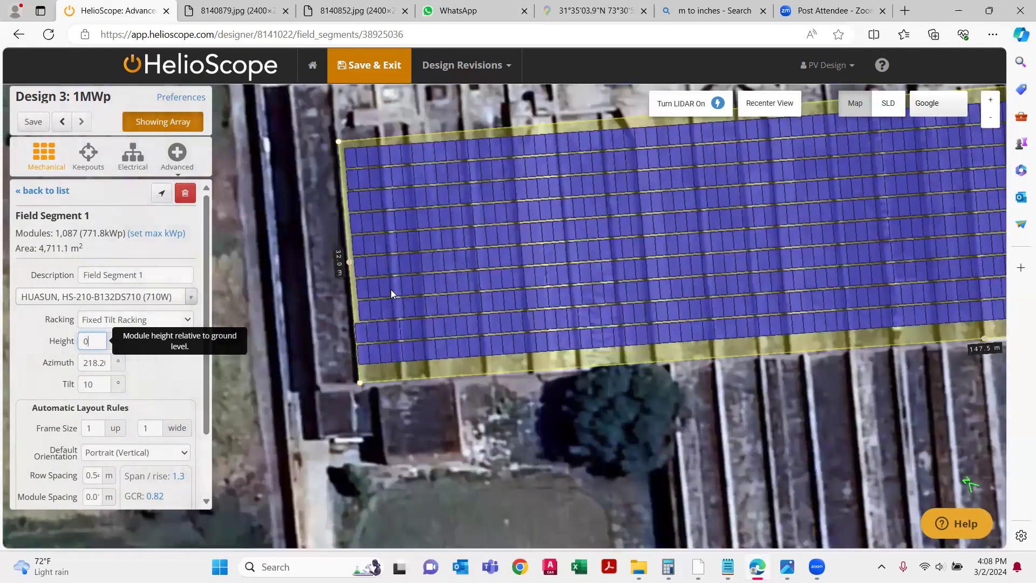
{"action": "scroll", "coordinate": [376, 307], "scroll_direction": "up", "scroll_amount": 2}
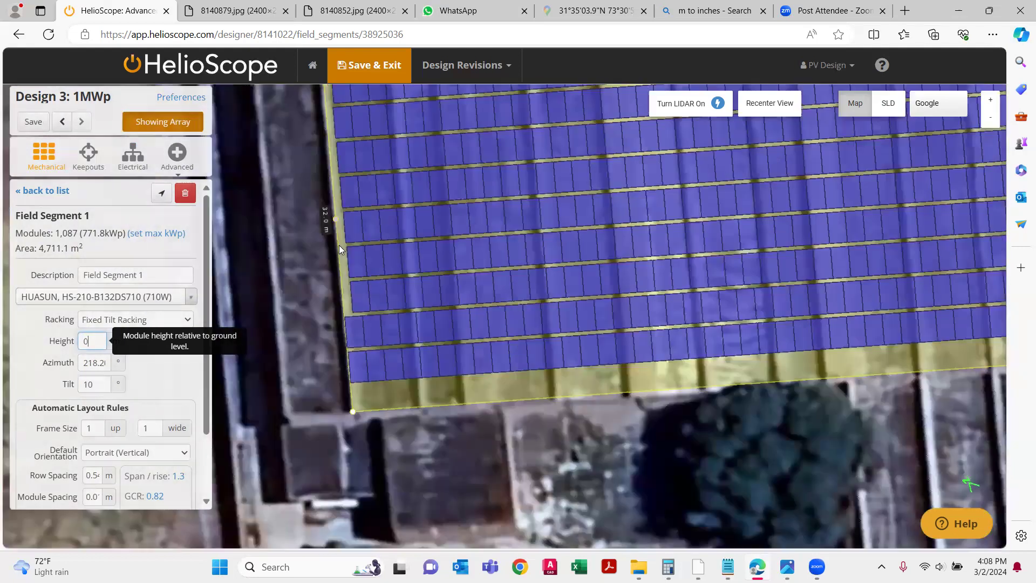
{"action": "scroll", "coordinate": [100, 467], "scroll_direction": "down", "scroll_amount": 2}
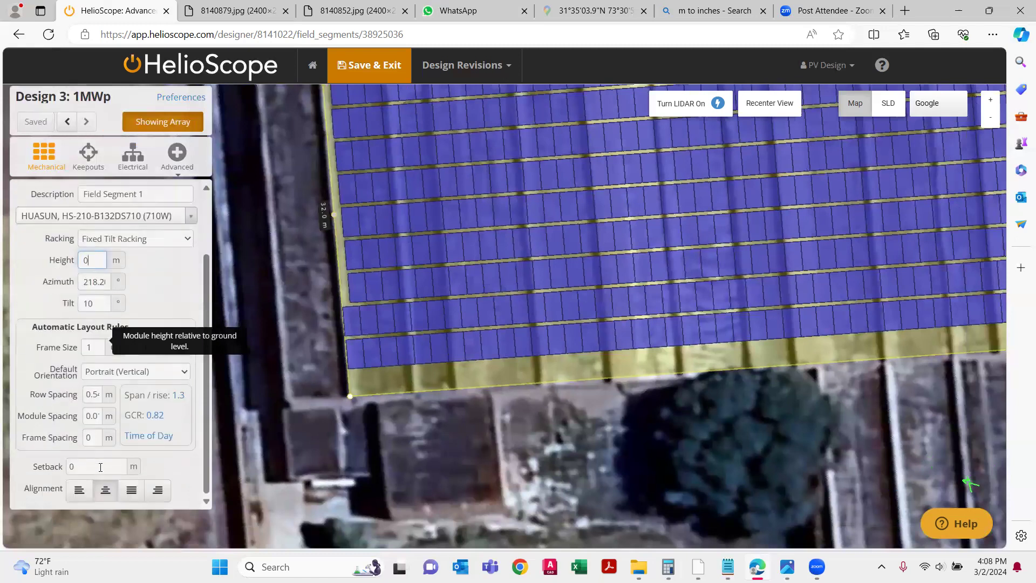
- Try left and centre alignment for Field Segment 1's modules, comparing the row ends at both ends of the roof
{"action": "left_click", "coordinate": [106, 490]}
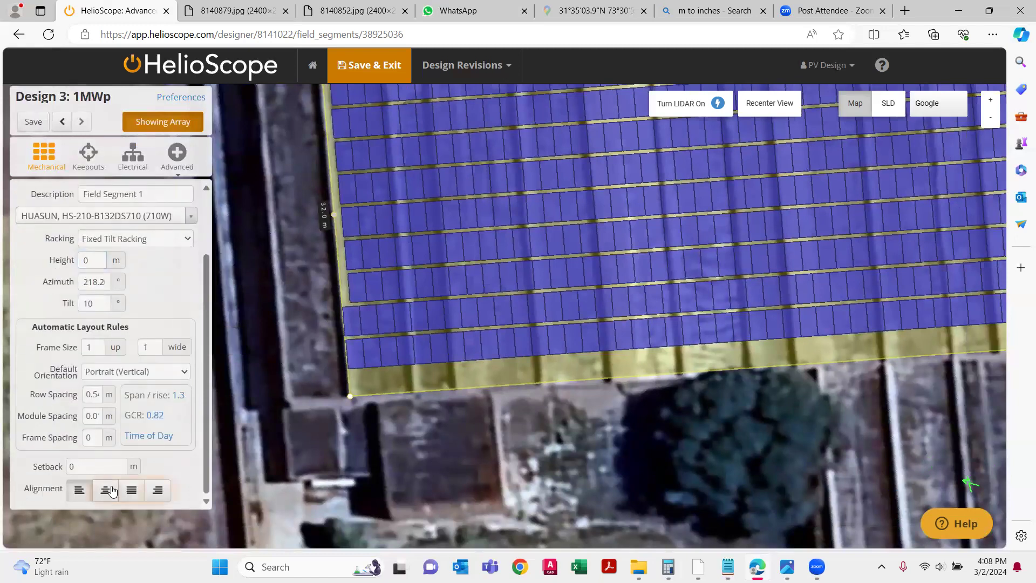
{"action": "left_click", "coordinate": [116, 488]}
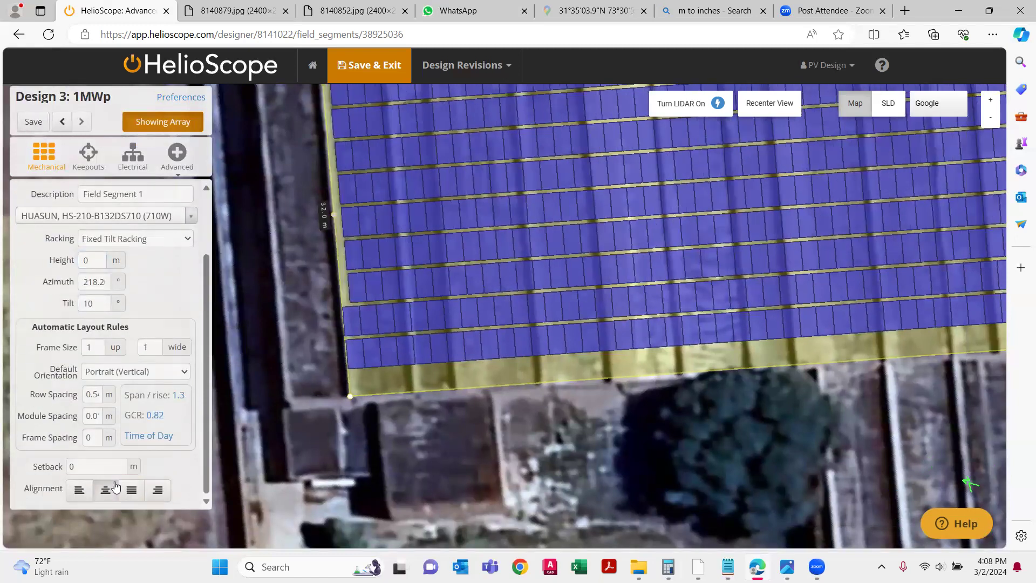
{"action": "left_click", "coordinate": [79, 489]}
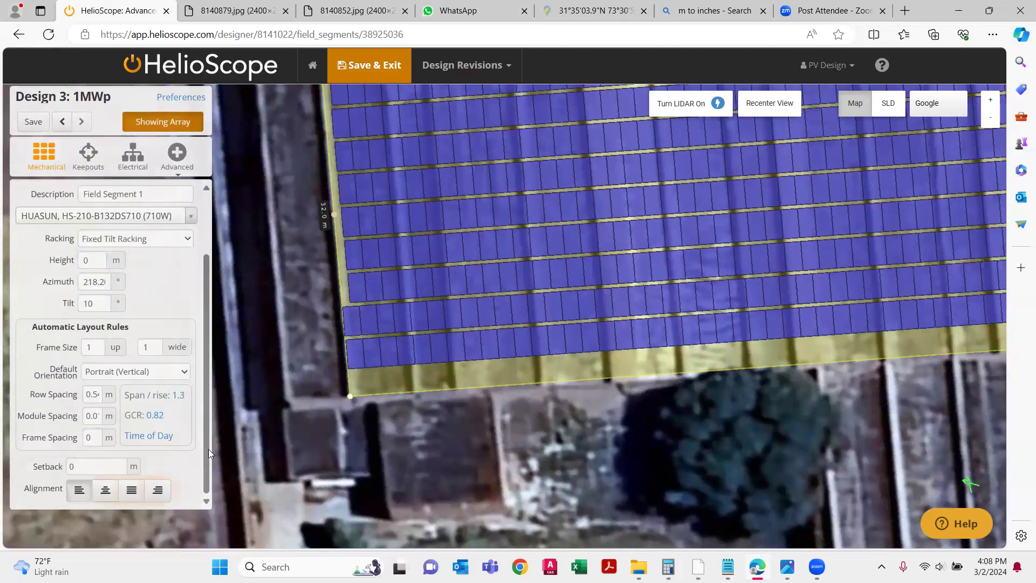
{"action": "scroll", "coordinate": [304, 402], "scroll_direction": "down", "scroll_amount": 2}
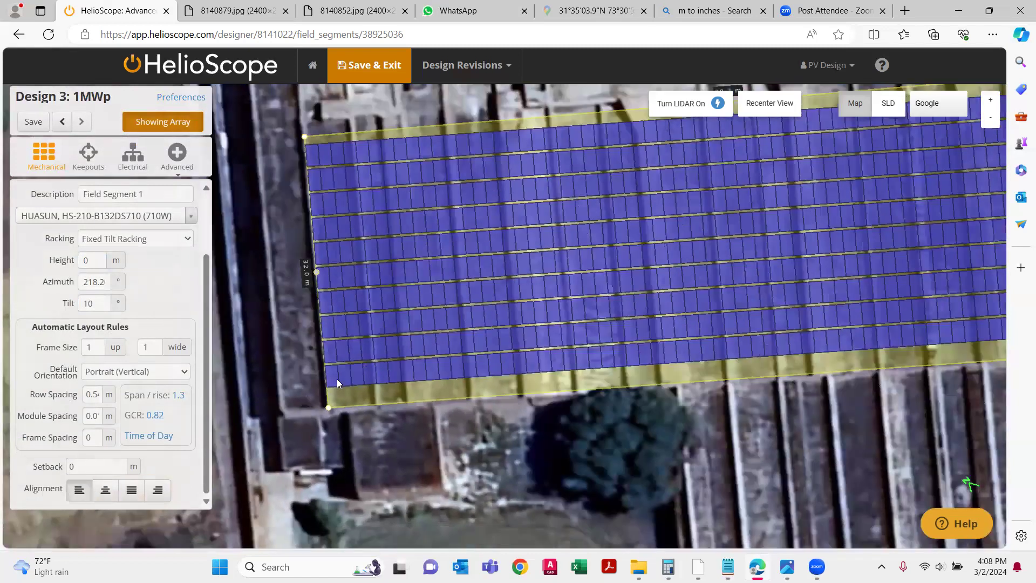
{"action": "scroll", "coordinate": [338, 380], "scroll_direction": "down", "scroll_amount": 1}
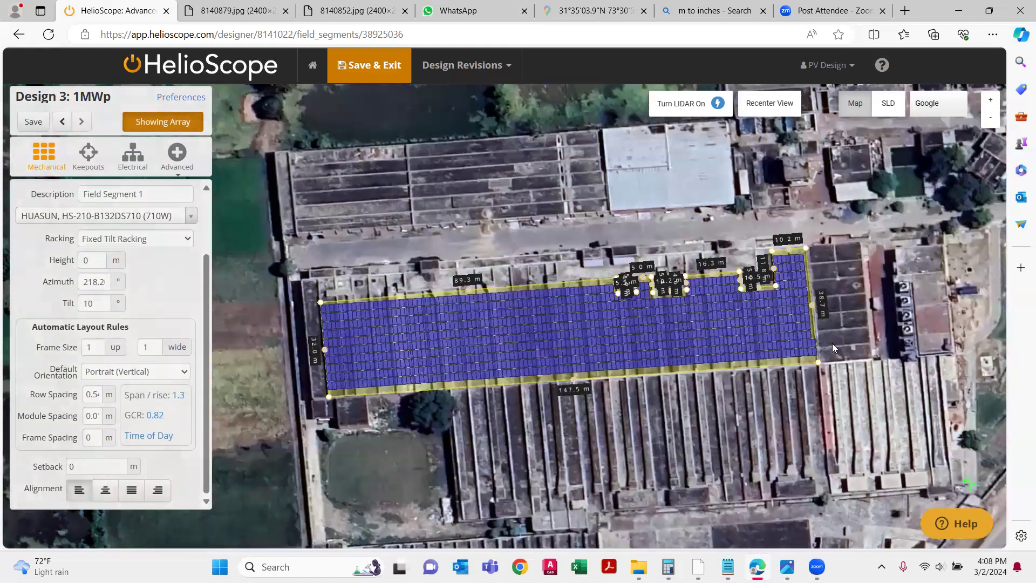
{"action": "scroll", "coordinate": [783, 369], "scroll_direction": "up", "scroll_amount": 2}
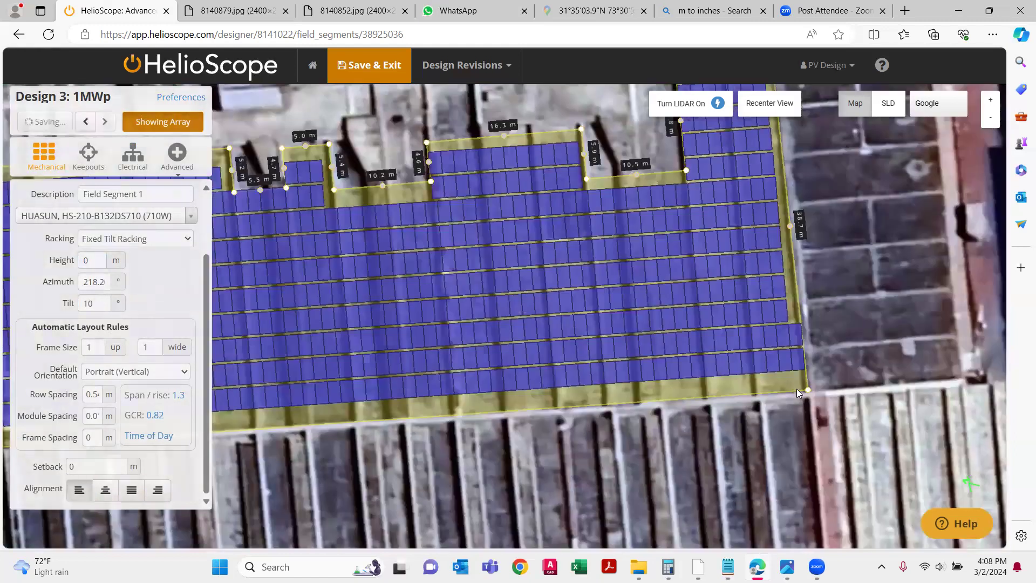
{"action": "left_click", "coordinate": [111, 491]}
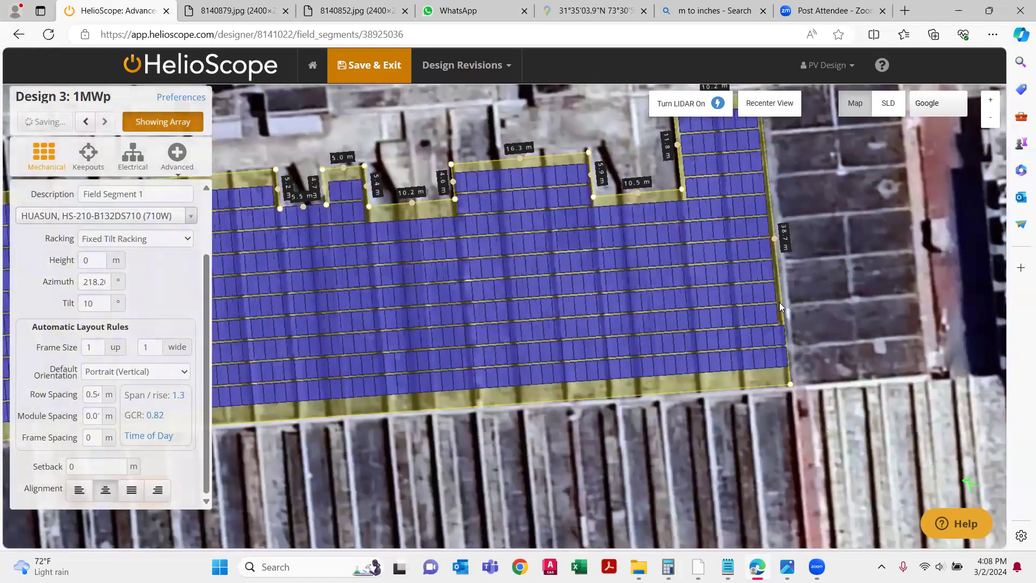
{"action": "scroll", "coordinate": [786, 375], "scroll_direction": "up", "scroll_amount": 1}
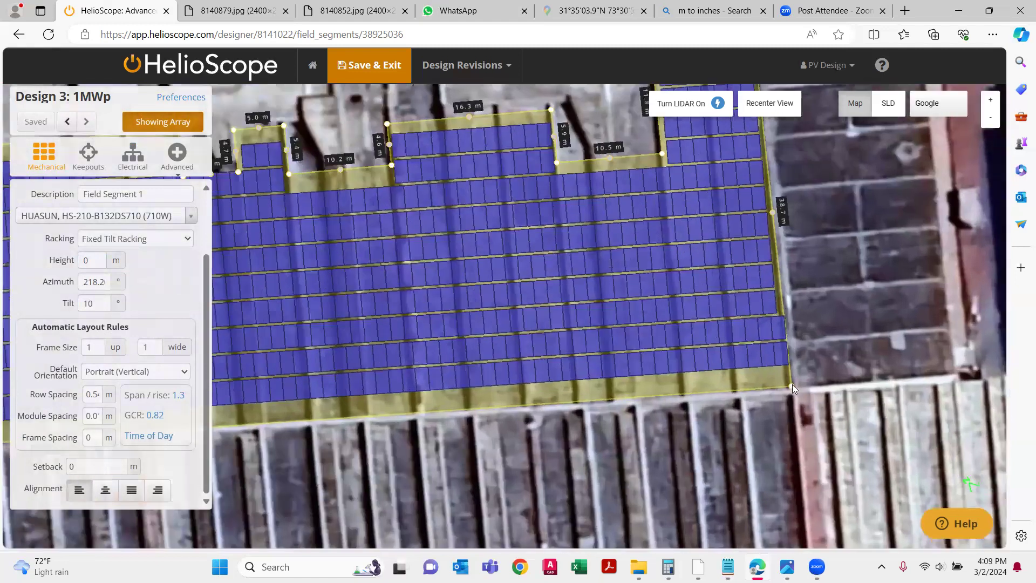
- Fine-tune the corner joining Field Segment 1's long straight edge and far end edge, making them about 147.5 m and 38.7 m
{"action": "left_click_drag", "start_coordinate": [792, 384], "coordinate": [791, 384]}
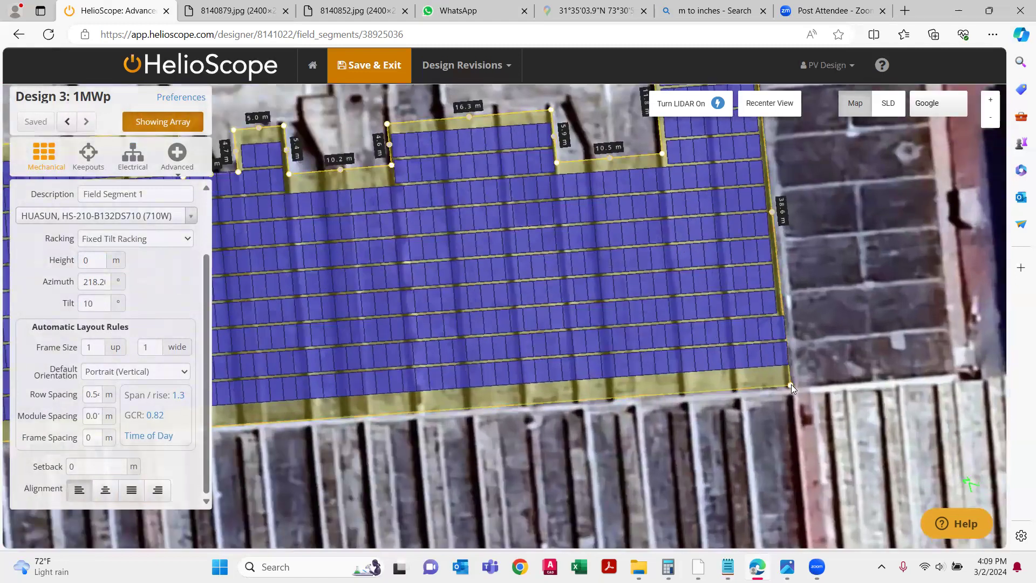
{"action": "scroll", "coordinate": [792, 383], "scroll_direction": "down", "scroll_amount": 1}
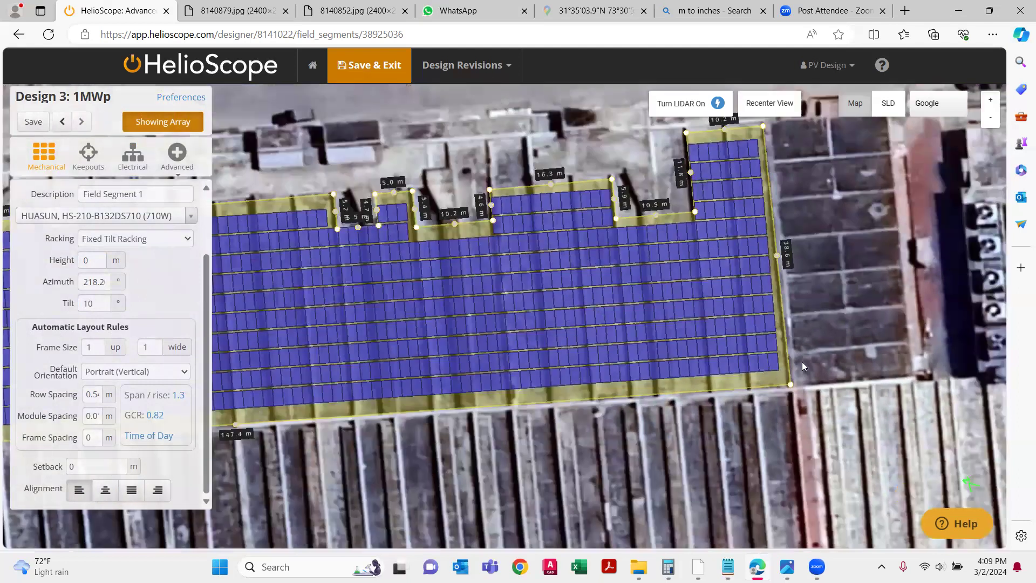
{"action": "scroll", "coordinate": [803, 309], "scroll_direction": "down", "scroll_amount": 1}
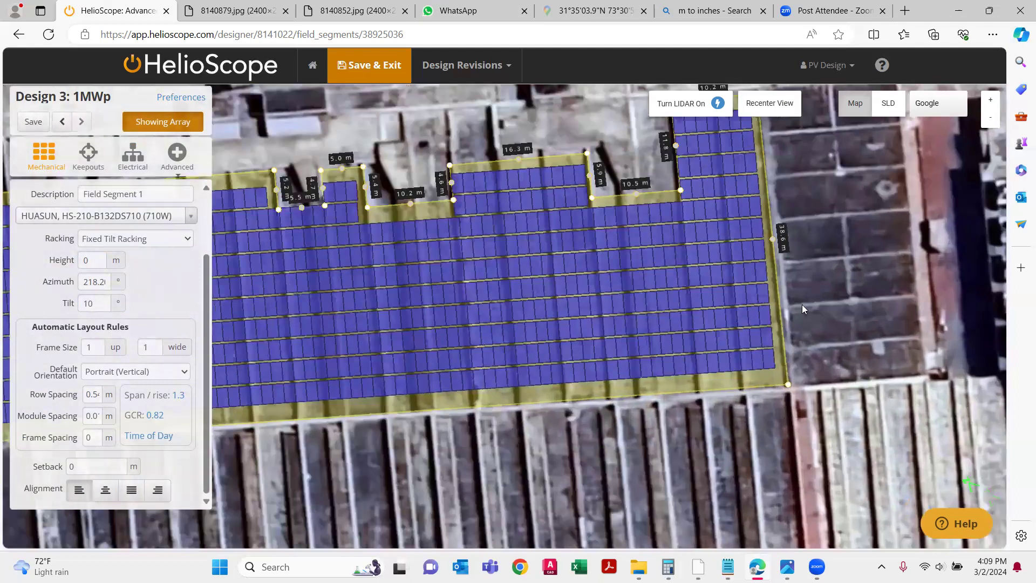
{"action": "scroll", "coordinate": [356, 379], "scroll_direction": "down", "scroll_amount": 1}
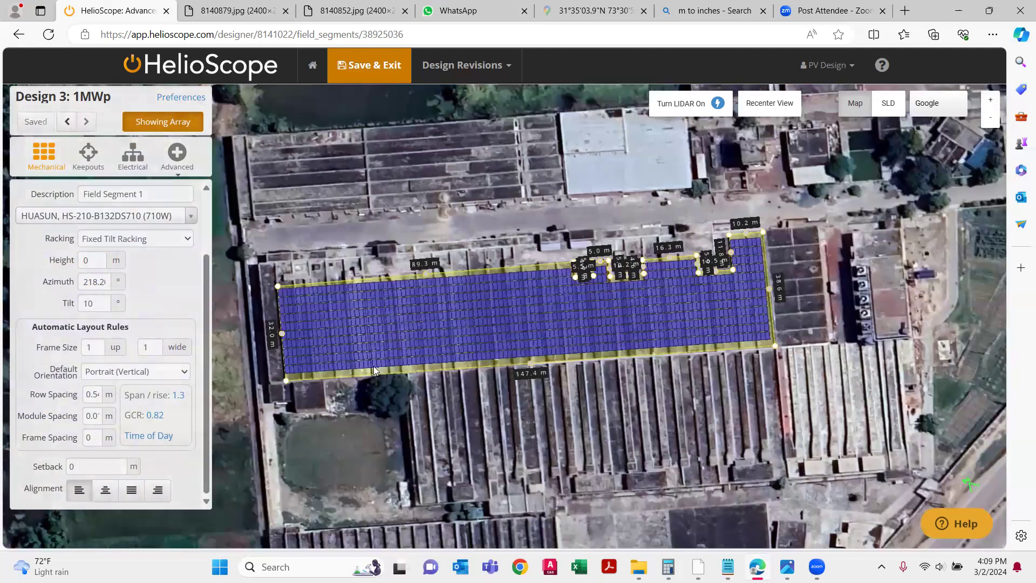
{"action": "scroll", "coordinate": [819, 332], "scroll_direction": "up", "scroll_amount": 1}
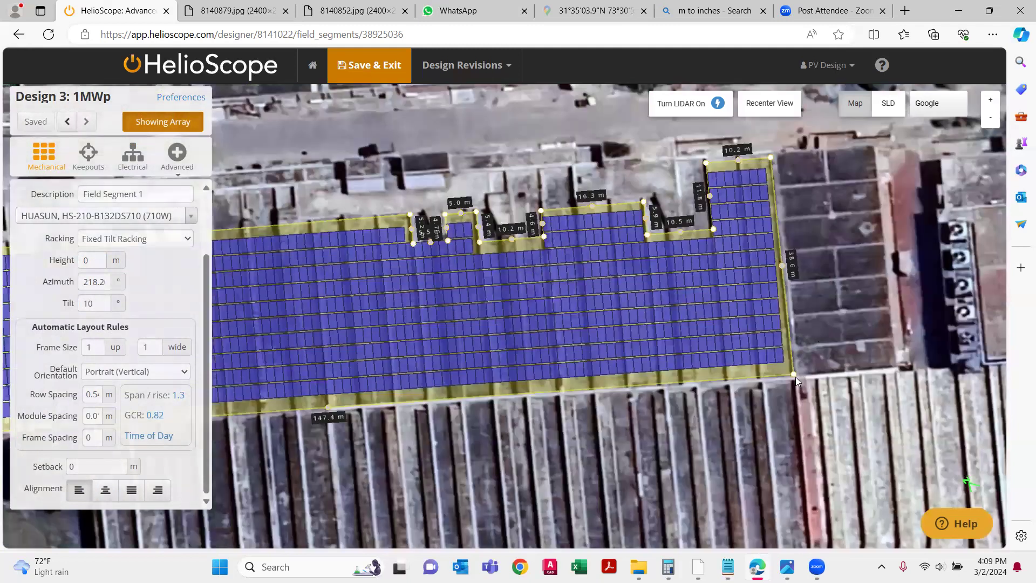
{"action": "scroll", "coordinate": [795, 378], "scroll_direction": "up", "scroll_amount": 1}
{"action": "left_click_drag", "start_coordinate": [782, 389], "coordinate": [781, 392]}
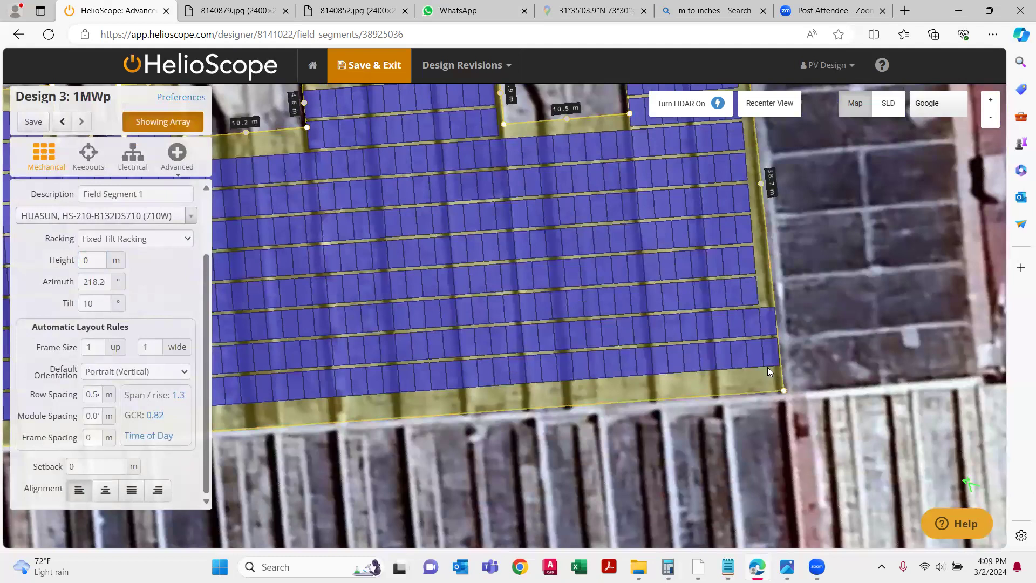
{"action": "scroll", "coordinate": [767, 367], "scroll_direction": "down", "scroll_amount": 1}
- Set Field Segment 1's module alignment to justified and check the row ends along the far end edge
{"action": "left_click", "coordinate": [132, 490]}
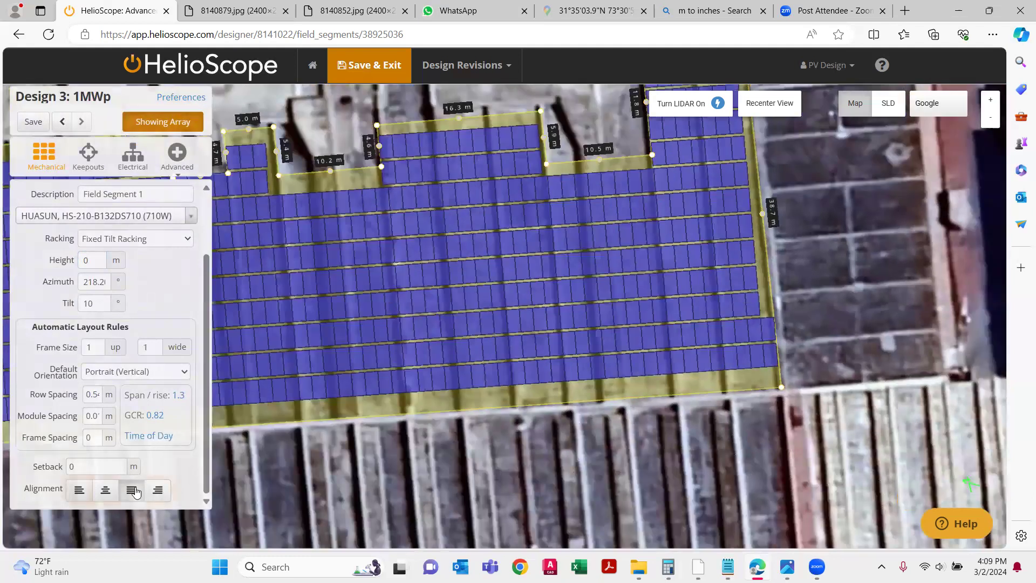
{"action": "scroll", "coordinate": [793, 271], "scroll_direction": "down", "scroll_amount": 1}
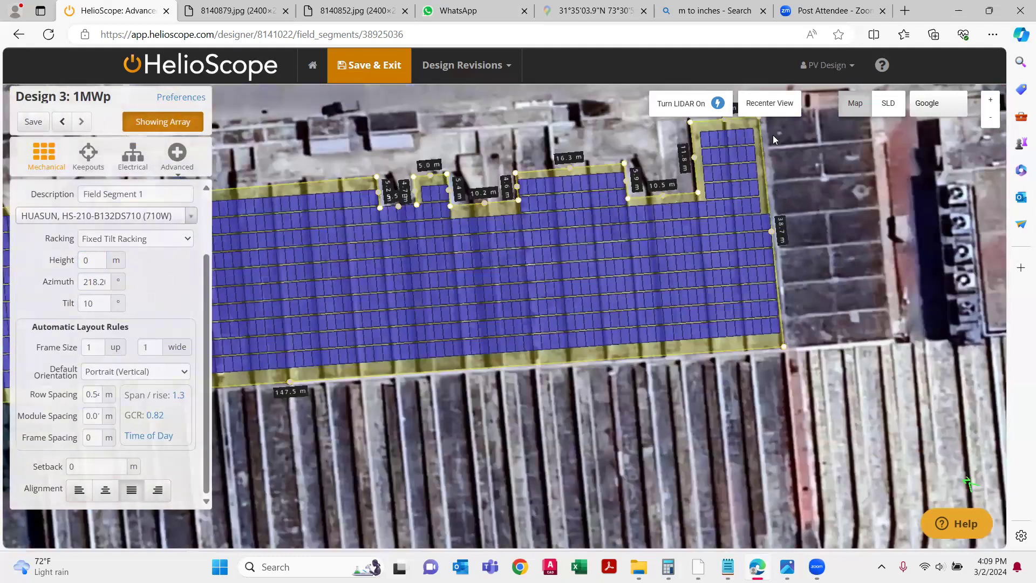
{"action": "scroll", "coordinate": [764, 139], "scroll_direction": "up", "scroll_amount": 1}
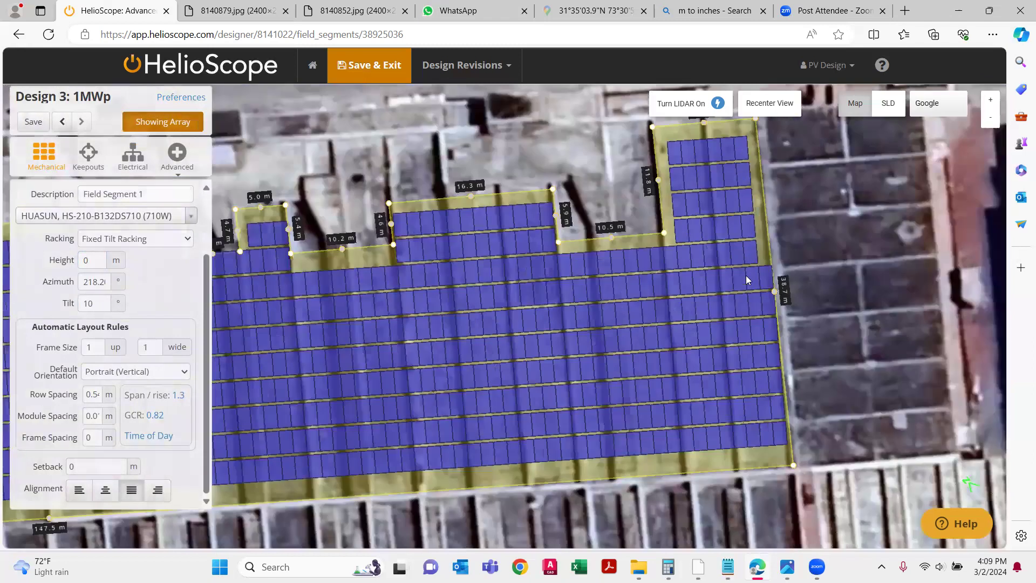
- Adjust the corners of Field Segment 1's projecting end block to about 10.6 by 11.3 m, narrowing the adjacent recess to about 10.2 m
{"action": "scroll", "coordinate": [752, 164], "scroll_direction": "up", "scroll_amount": 1}
{"action": "left_click_drag", "start_coordinate": [751, 166], "coordinate": [755, 171]}
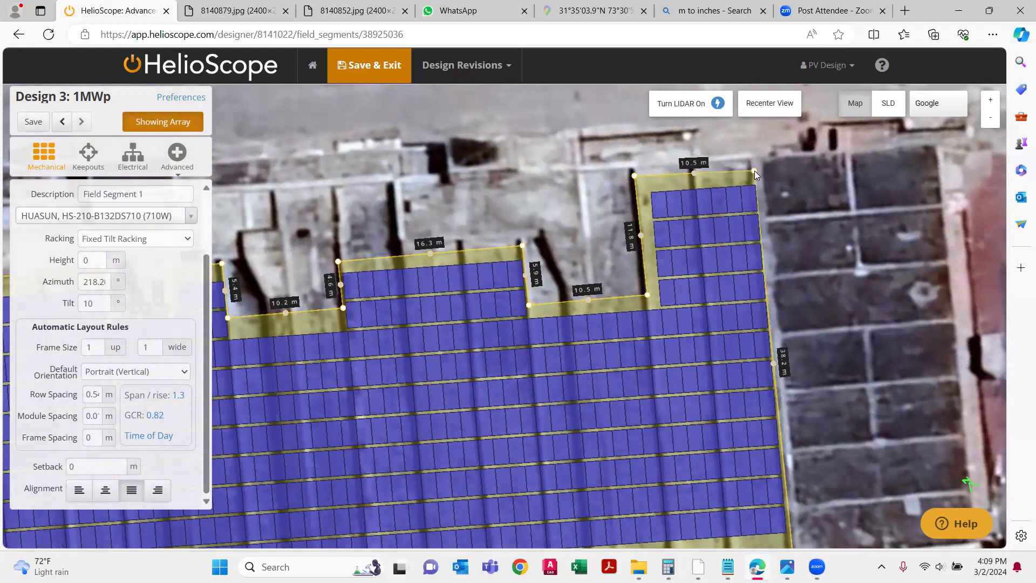
{"action": "left_click_drag", "start_coordinate": [634, 175], "coordinate": [637, 179]}
{"action": "left_click_drag", "start_coordinate": [647, 296], "coordinate": [643, 295]}
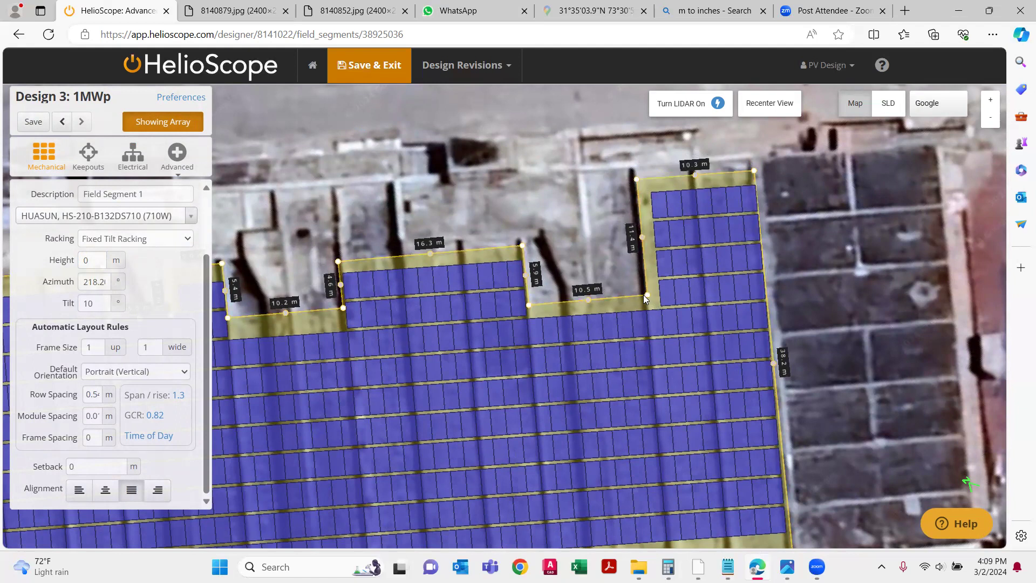
{"action": "left_click", "coordinate": [62, 121]}
{"action": "left_click_drag", "start_coordinate": [646, 295], "coordinate": [644, 295]}
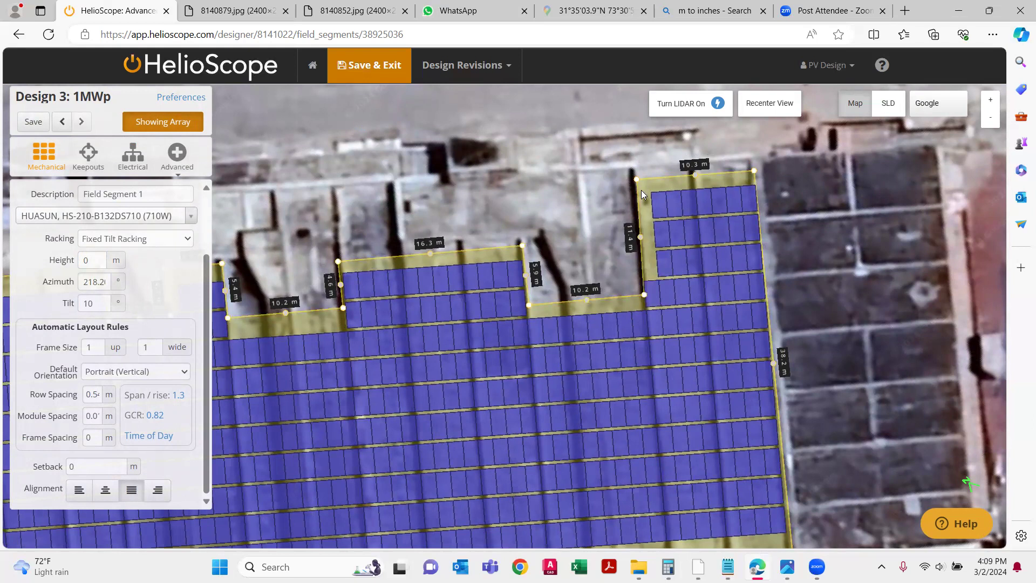
{"action": "left_click_drag", "start_coordinate": [636, 179], "coordinate": [633, 180]}
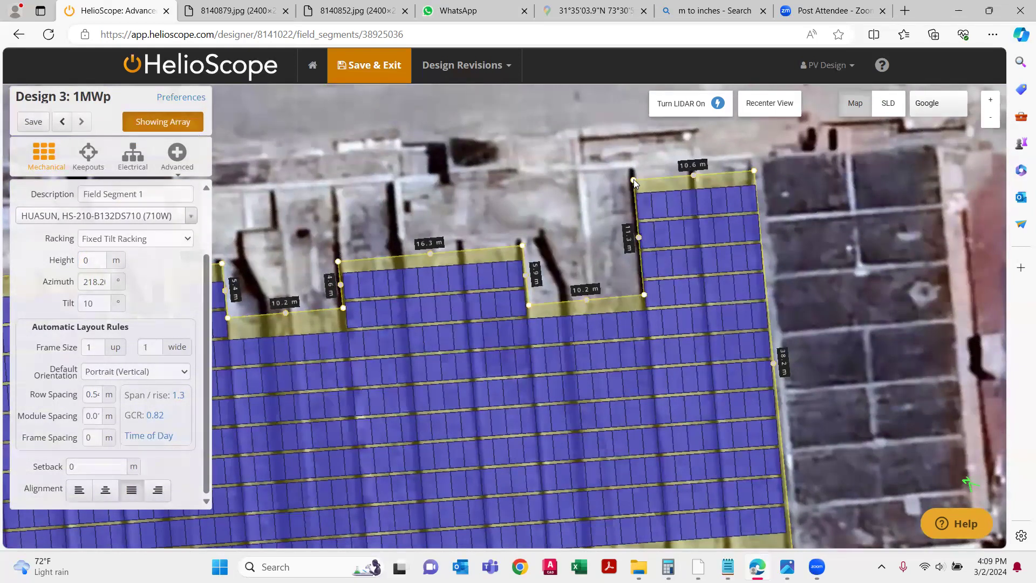
{"action": "scroll", "coordinate": [773, 214], "scroll_direction": "down", "scroll_amount": 1}
{"action": "scroll", "coordinate": [772, 214], "scroll_direction": "down", "scroll_amount": 1}
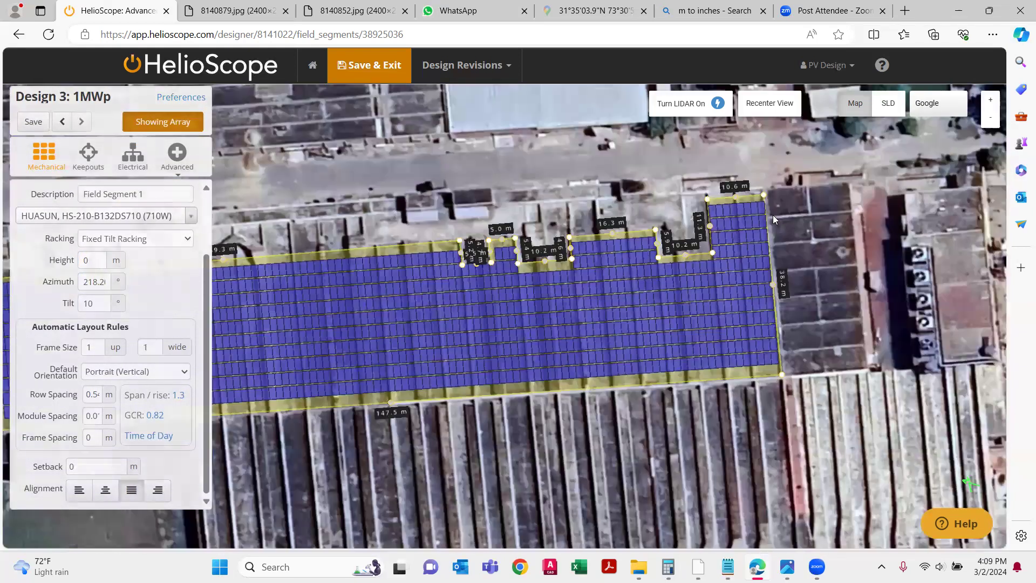
{"action": "scroll", "coordinate": [362, 297], "scroll_direction": "down", "scroll_amount": 1}
{"action": "left_click_drag", "start_coordinate": [362, 297], "coordinate": [560, 256]}
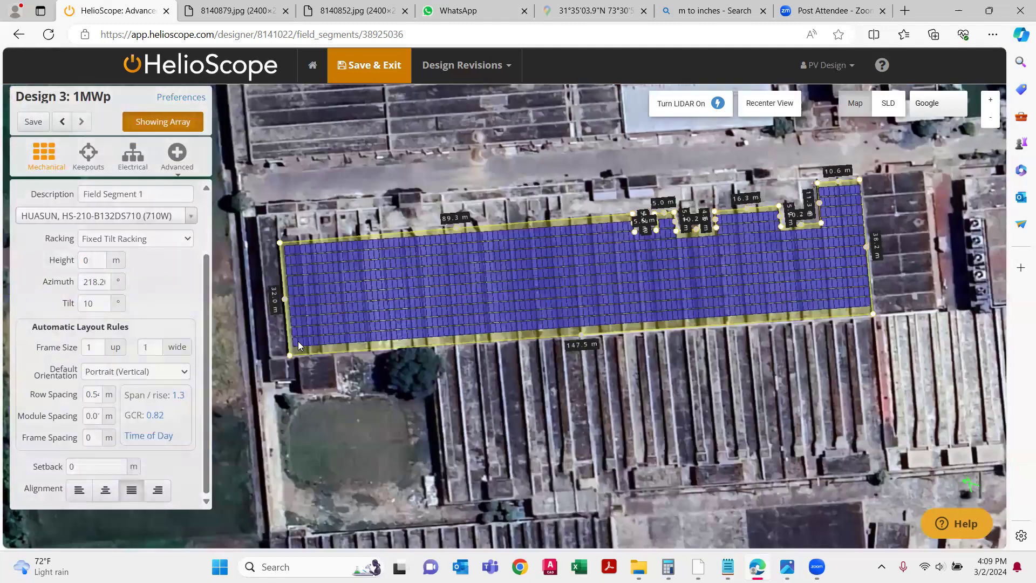
- Try centre alignment for Field Segment 1's modules and inspect the row ends along the 32.0 m end edge
{"action": "scroll", "coordinate": [300, 340], "scroll_direction": "up", "scroll_amount": 2}
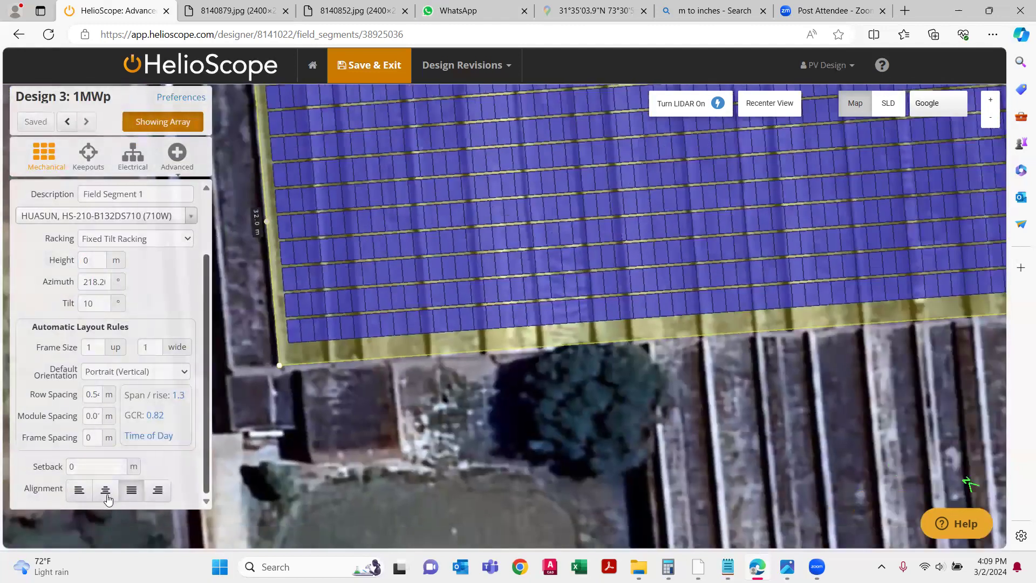
{"action": "left_click", "coordinate": [107, 496]}
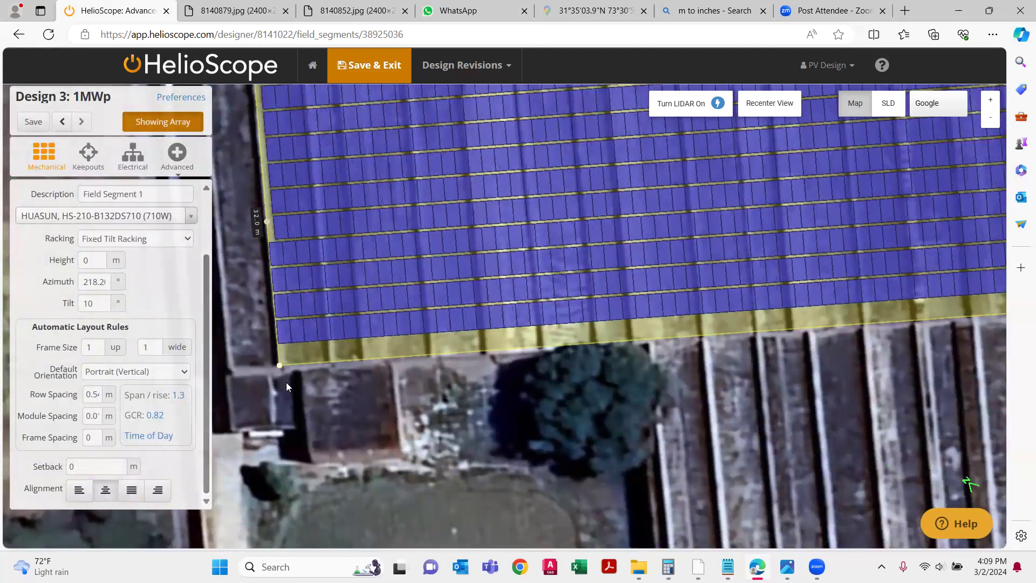
{"action": "scroll", "coordinate": [286, 382], "scroll_direction": "down", "scroll_amount": 3}
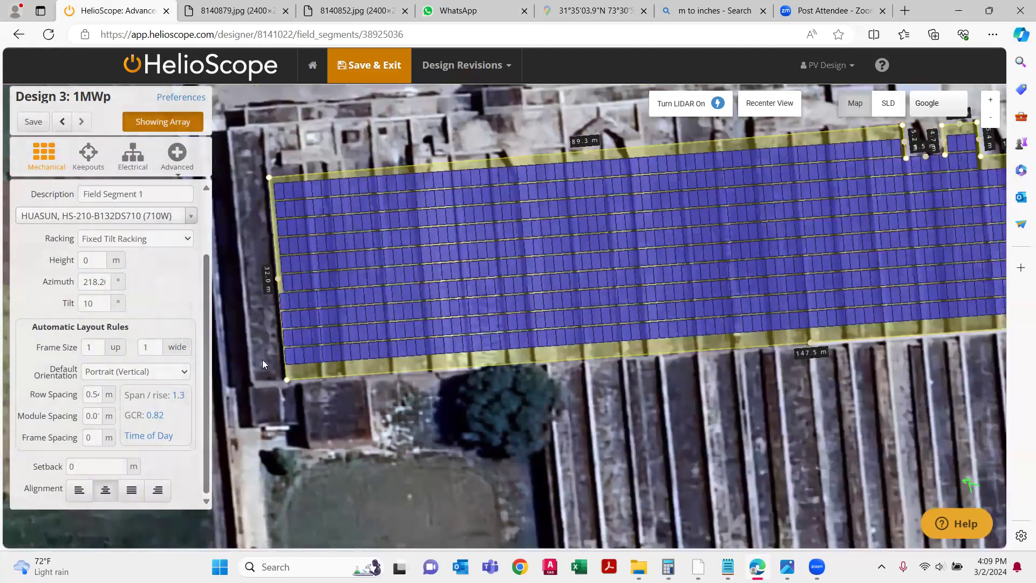
{"action": "scroll", "coordinate": [96, 500], "scroll_direction": "up", "scroll_amount": 2}
{"action": "scroll", "coordinate": [135, 438], "scroll_direction": "down", "scroll_amount": 2}
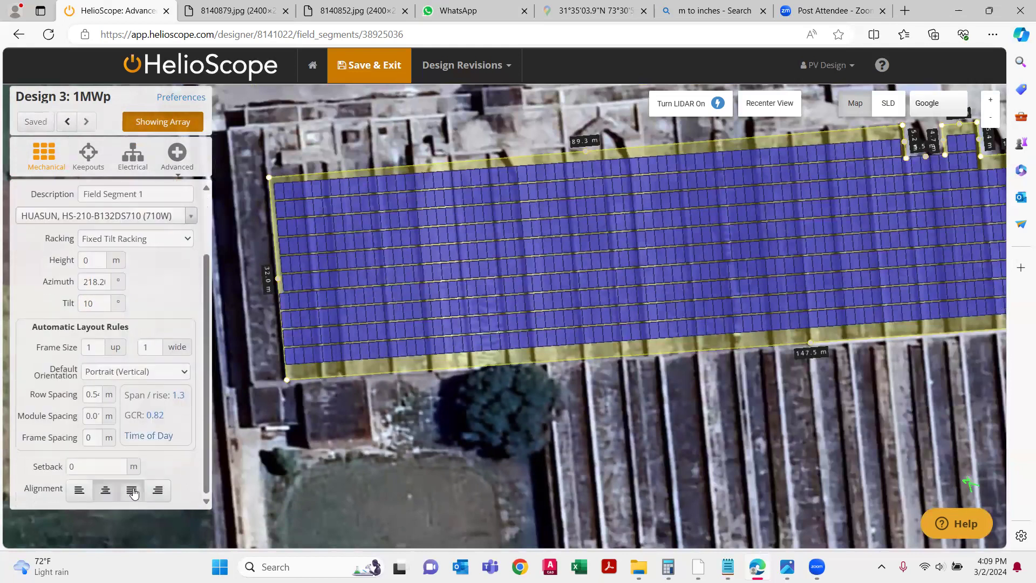
- Set Field Segment 1's module alignment back to justified and check the row ends at both ends of the roof
{"action": "left_click", "coordinate": [132, 490]}
{"action": "scroll", "coordinate": [259, 432], "scroll_direction": "down", "scroll_amount": 1}
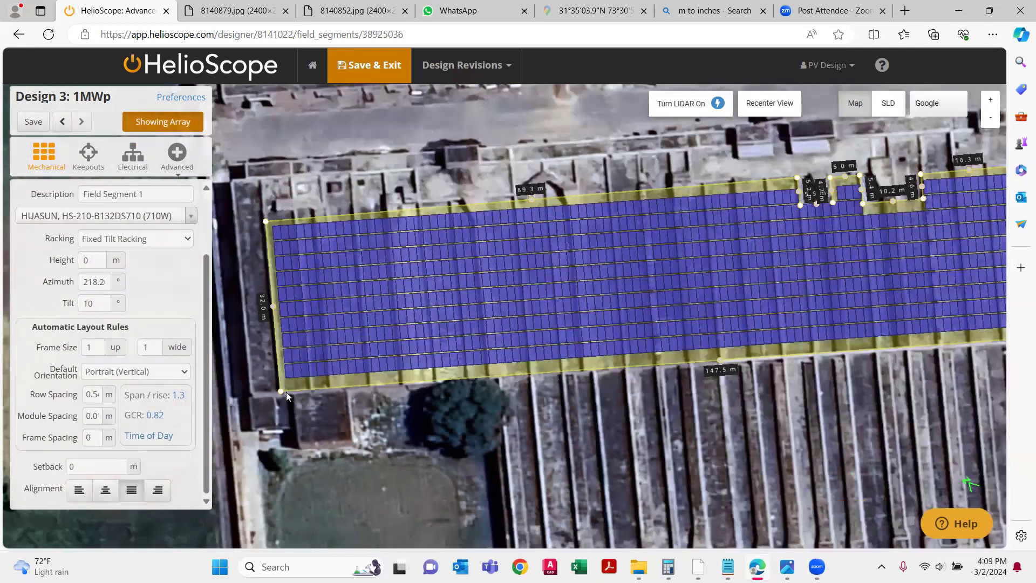
{"action": "scroll", "coordinate": [282, 392], "scroll_direction": "up", "scroll_amount": 2}
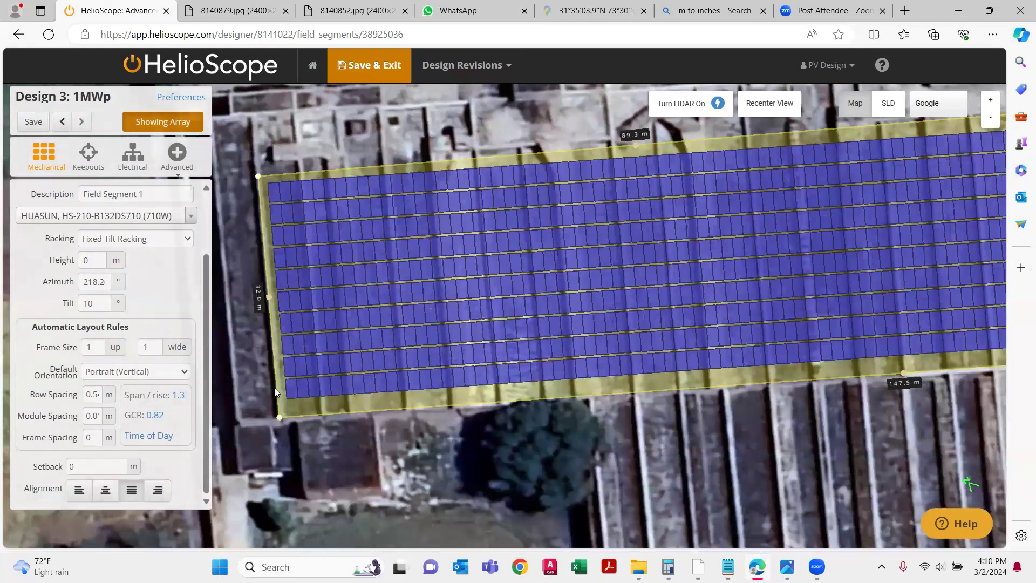
{"action": "scroll", "coordinate": [275, 392], "scroll_direction": "down", "scroll_amount": 4}
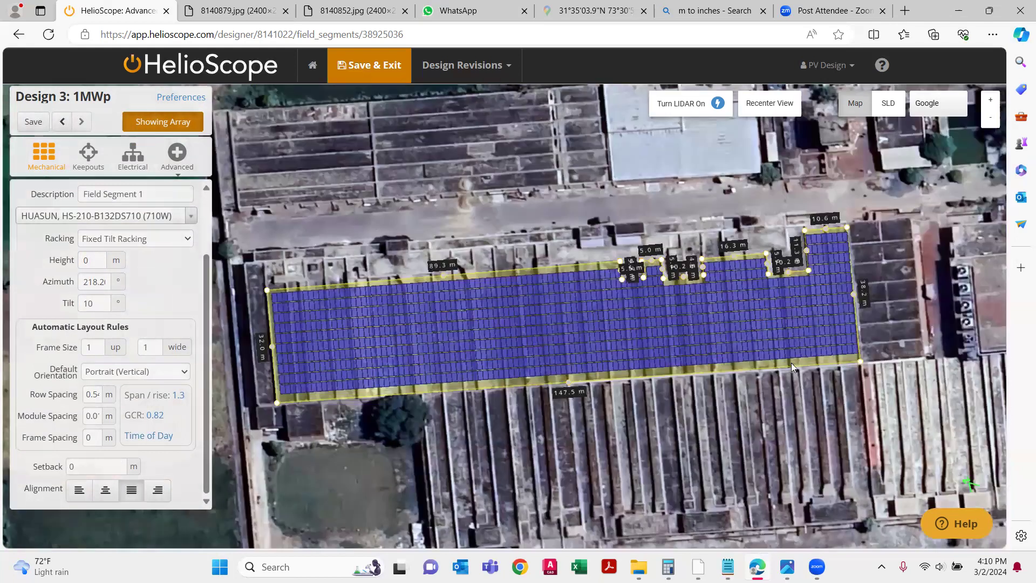
{"action": "scroll", "coordinate": [791, 363], "scroll_direction": "up", "scroll_amount": 2}
{"action": "scroll", "coordinate": [796, 399], "scroll_direction": "up", "scroll_amount": 2}
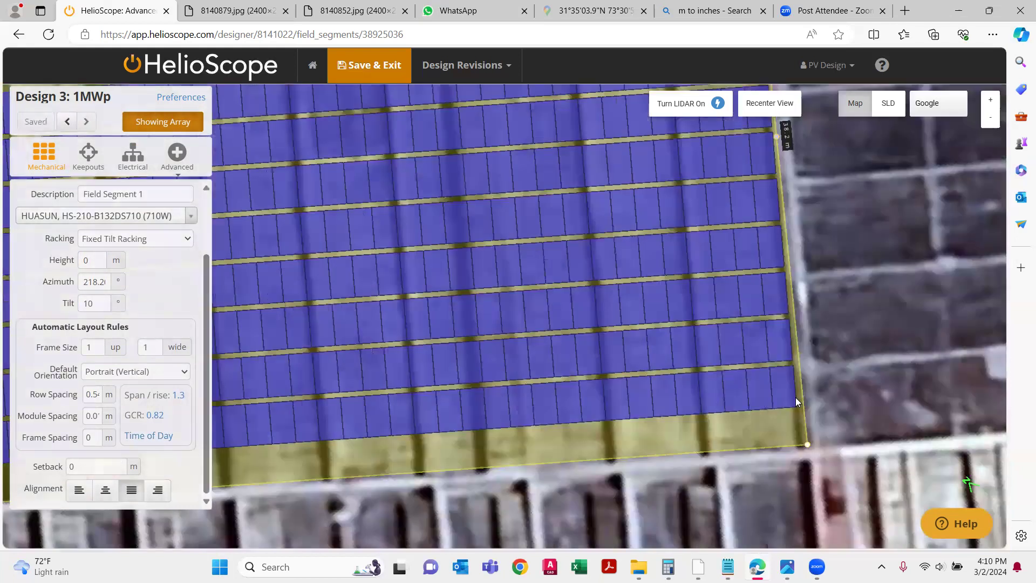
{"action": "scroll", "coordinate": [795, 398], "scroll_direction": "down", "scroll_amount": 1}
{"action": "scroll", "coordinate": [790, 359], "scroll_direction": "down", "scroll_amount": 2}
- Highlight Field Segment 1's module count and total kWp in its summary
{"action": "scroll", "coordinate": [635, 322], "scroll_direction": "down", "scroll_amount": 2}
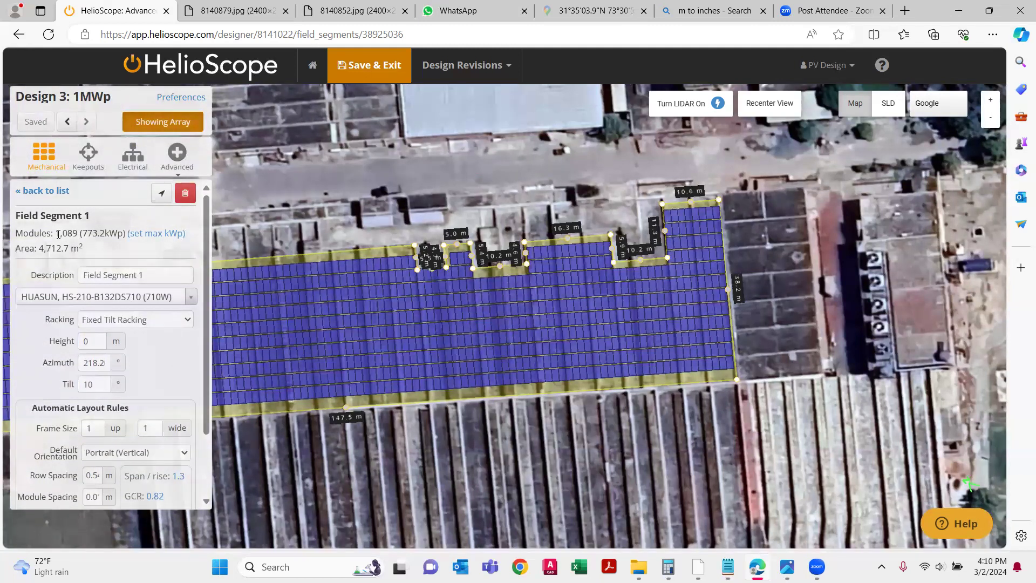
{"action": "left_click_drag", "start_coordinate": [58, 232], "coordinate": [77, 235]}
{"action": "left_click", "coordinate": [85, 231]}
{"action": "left_click_drag", "start_coordinate": [85, 232], "coordinate": [119, 236]}
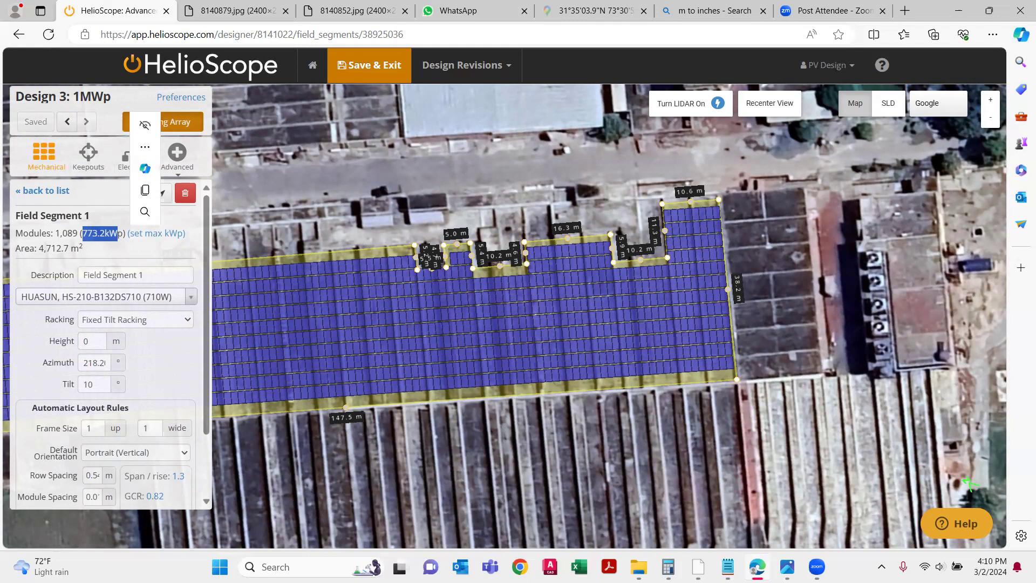
- Switch to Calculator and multiply 1089 modules by 710 W to cross-check the segment's capacity
{"action": "left_click", "coordinate": [667, 567]}
{"action": "key", "text": "Escape"}
{"action": "type", "text": "1089"}
{"action": "type", "text": "*"}
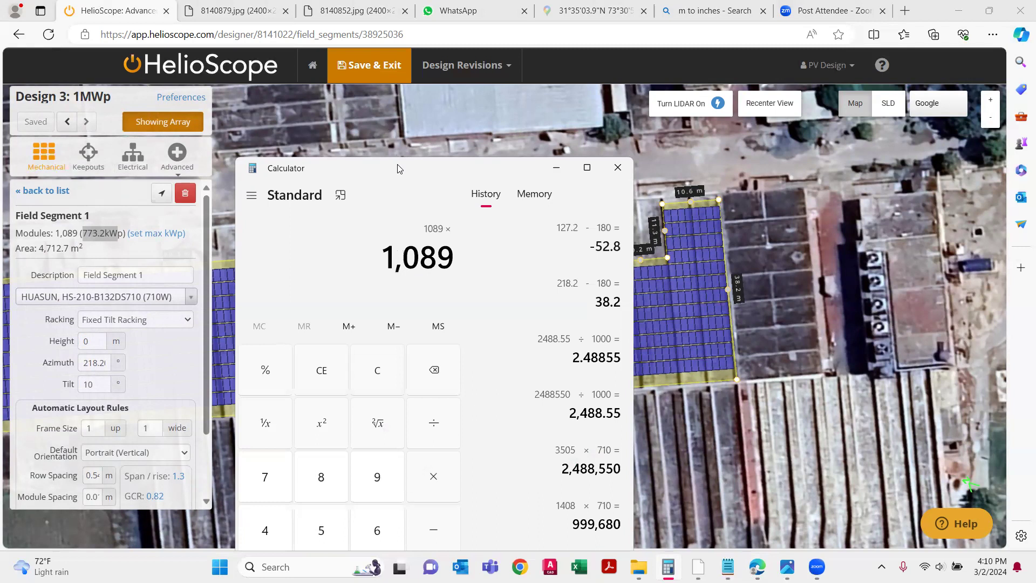
{"action": "type", "text": "710"}
{"action": "key", "text": "Return"}
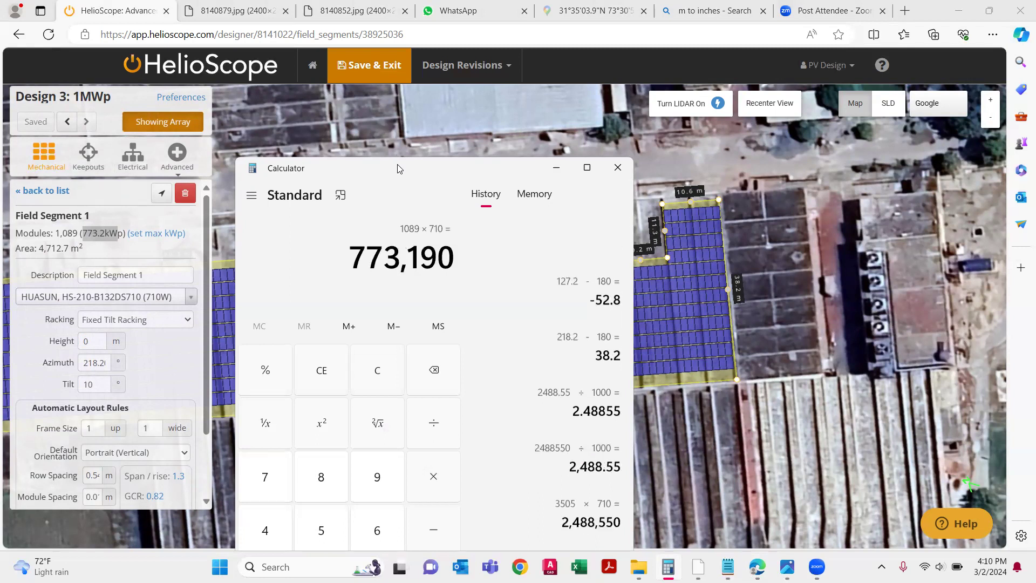